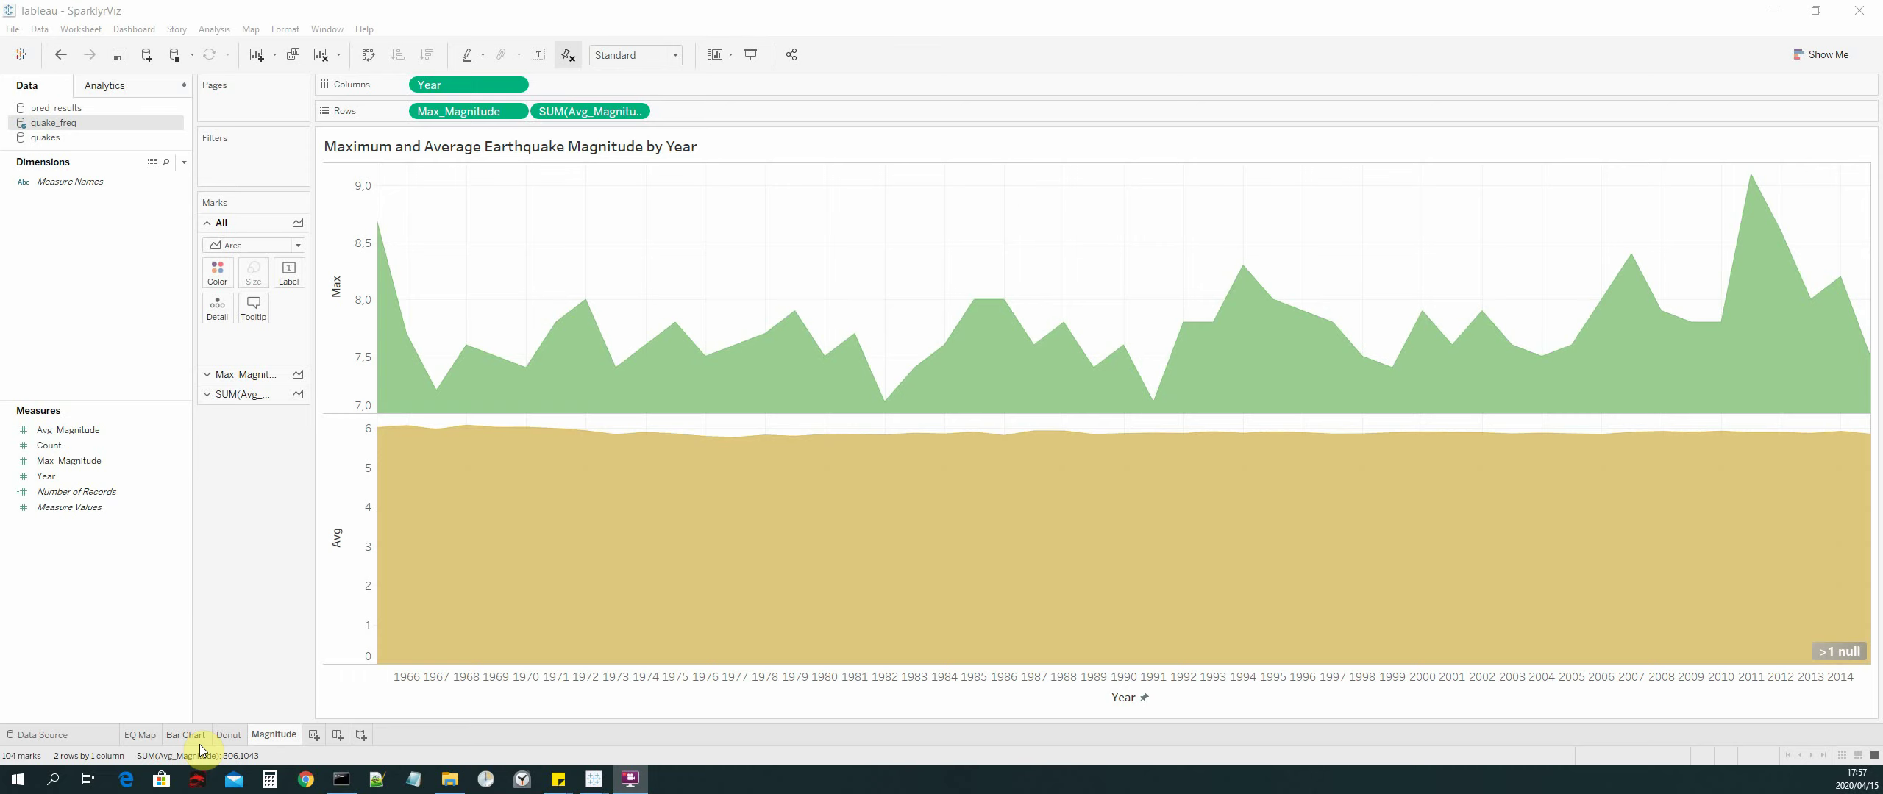
Step: Review the Donut, Bar Chart, EQ Map and Magnitude worksheets
{"action": "left_click", "coordinate": [229, 735]}
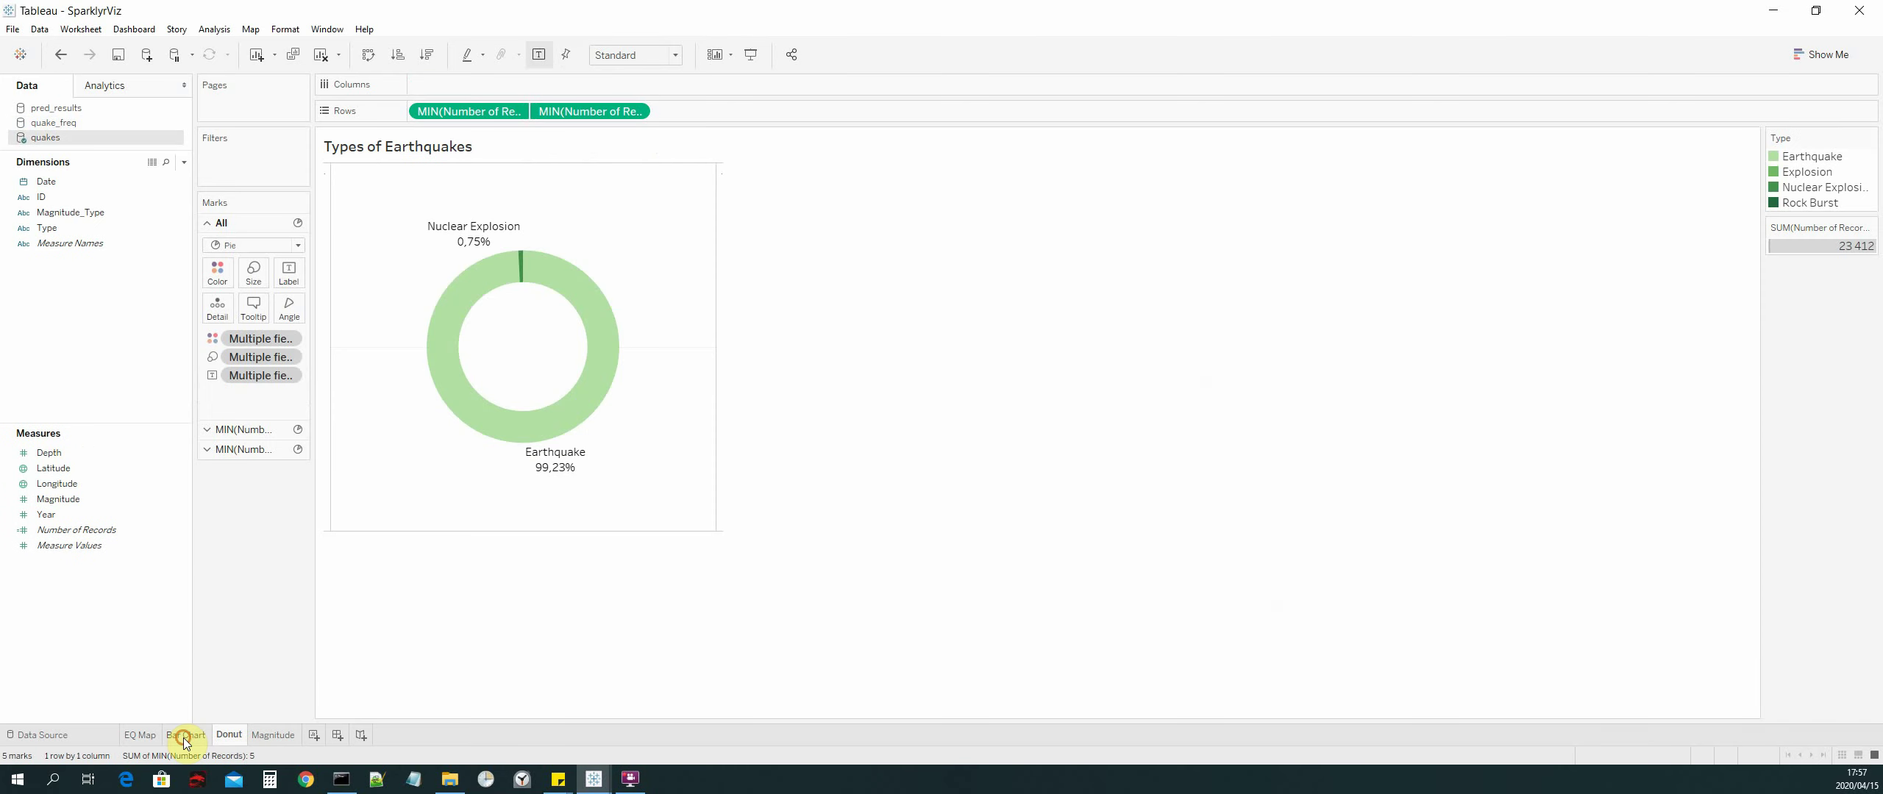
{"action": "left_click", "coordinate": [180, 735]}
{"action": "left_click", "coordinate": [139, 736]}
{"action": "left_click", "coordinate": [274, 735]}
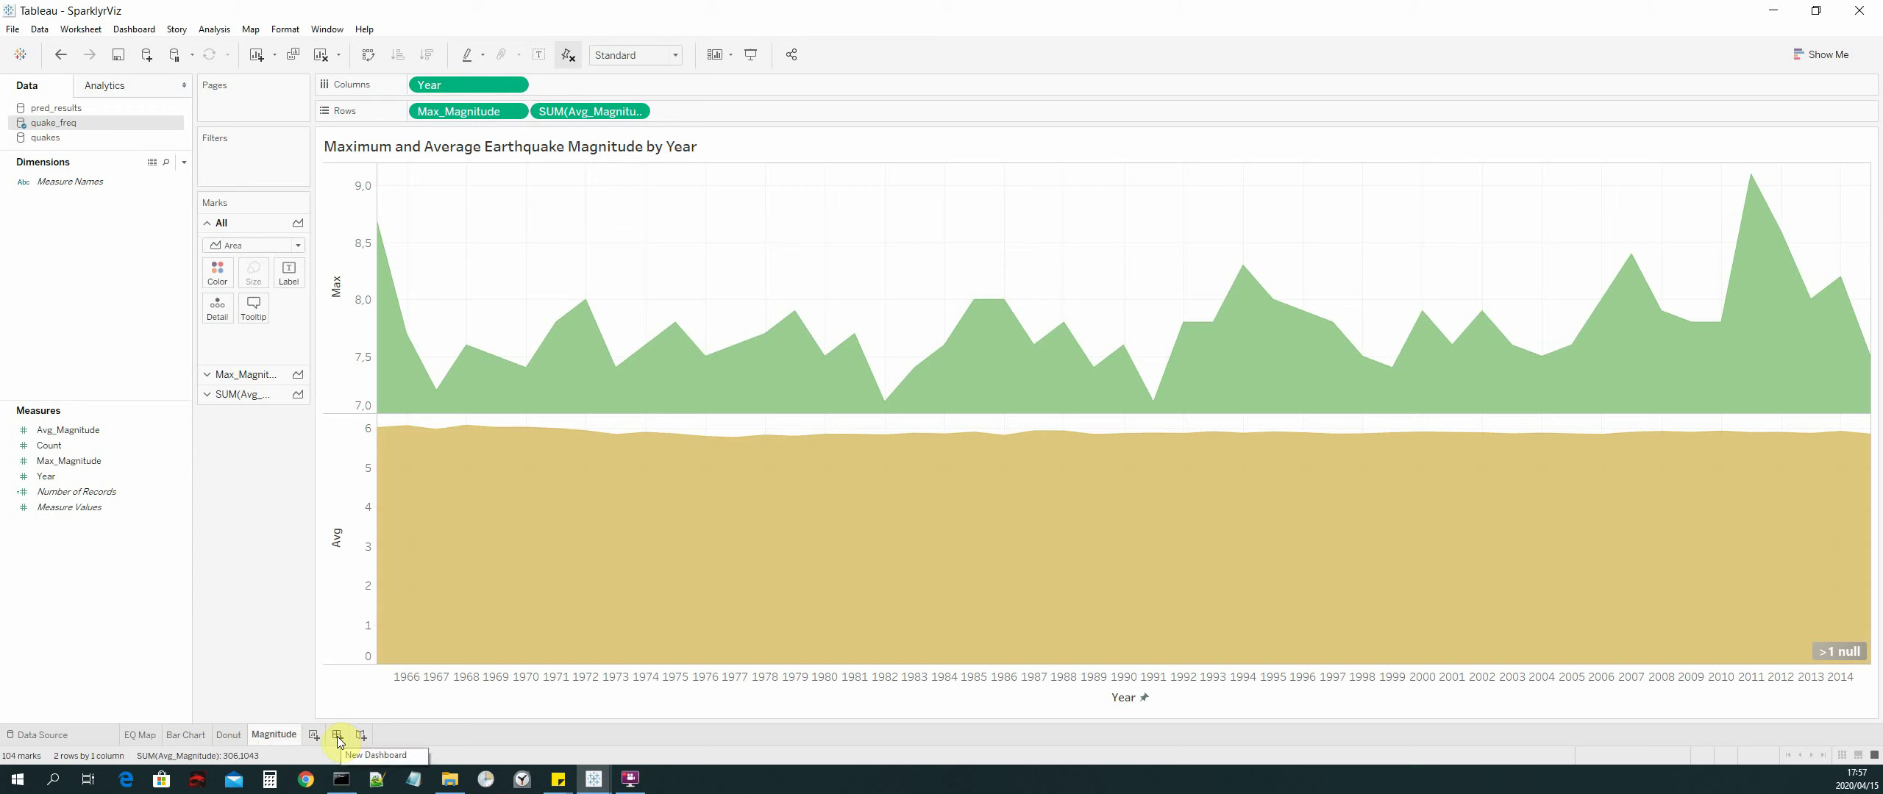
Step: Create a new dashboard and place the EQ Map sheet on it
{"action": "left_click", "coordinate": [337, 735]}
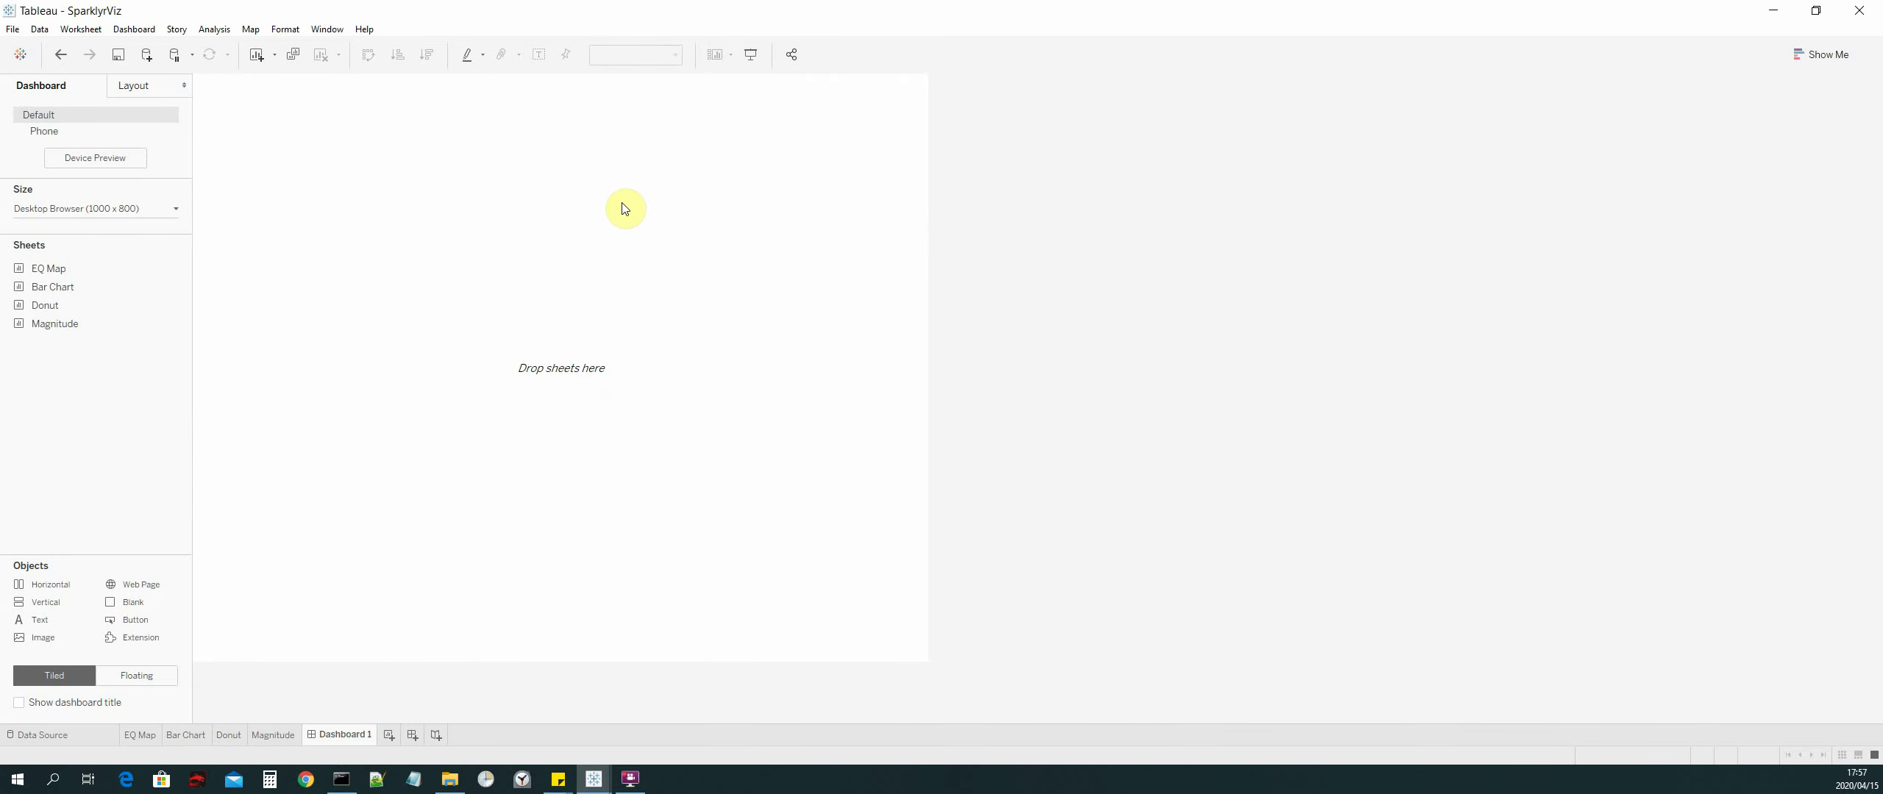
{"action": "mouse_move", "coordinate": [81, 272]}
{"action": "mouse_move", "coordinate": [59, 294]}
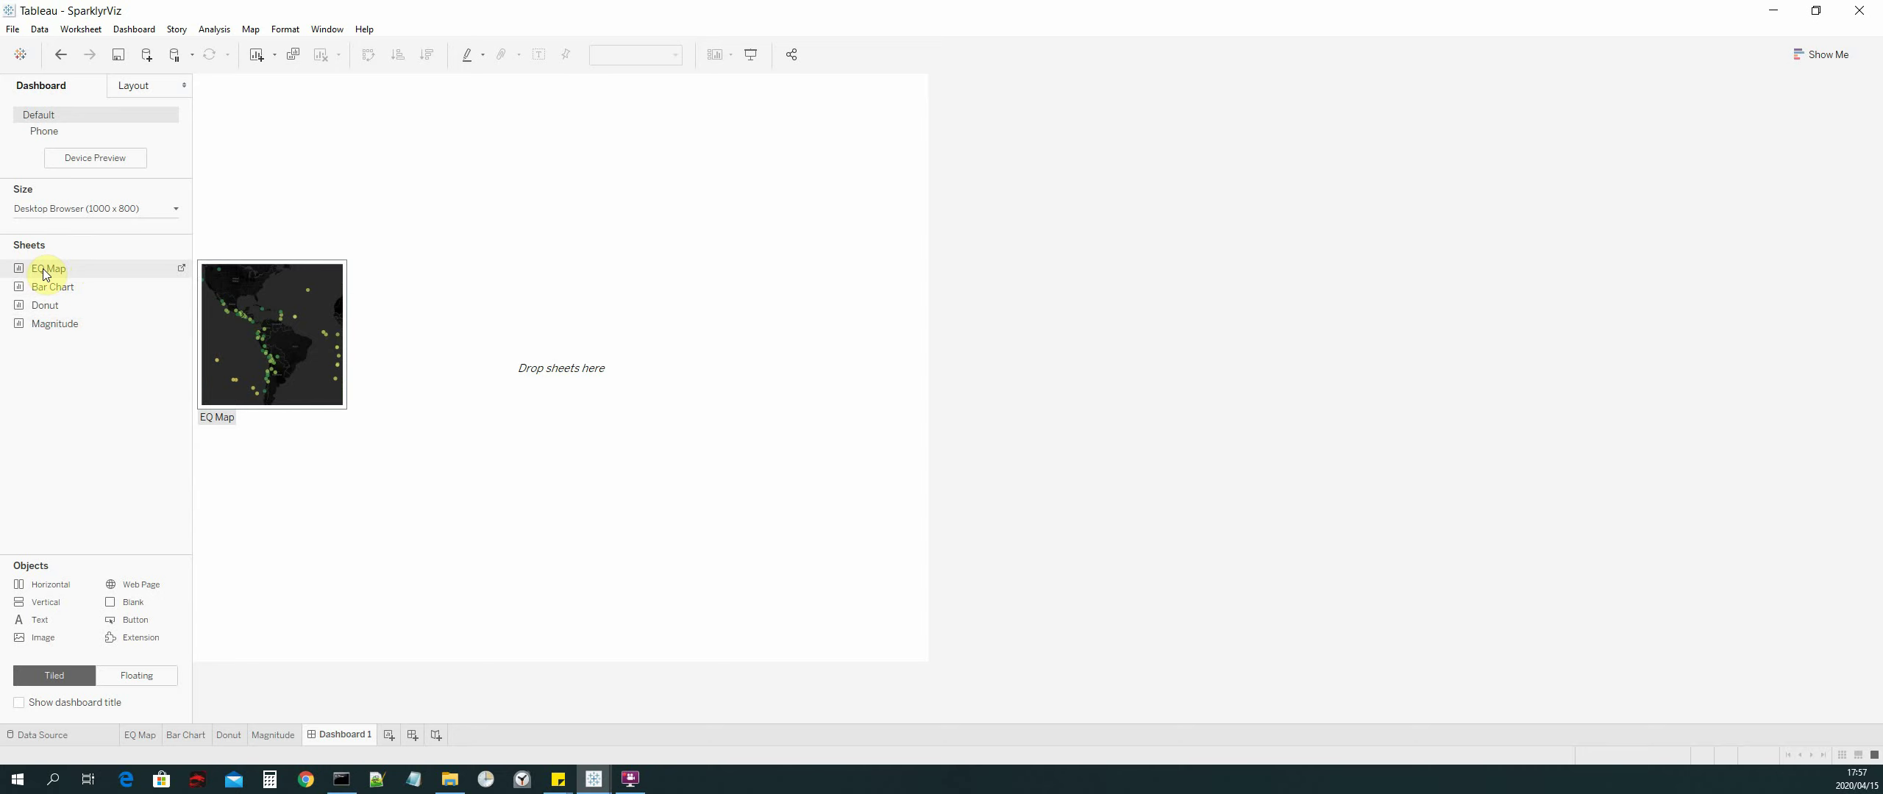
{"action": "left_click_drag", "start_coordinate": [44, 273], "coordinate": [574, 302]}
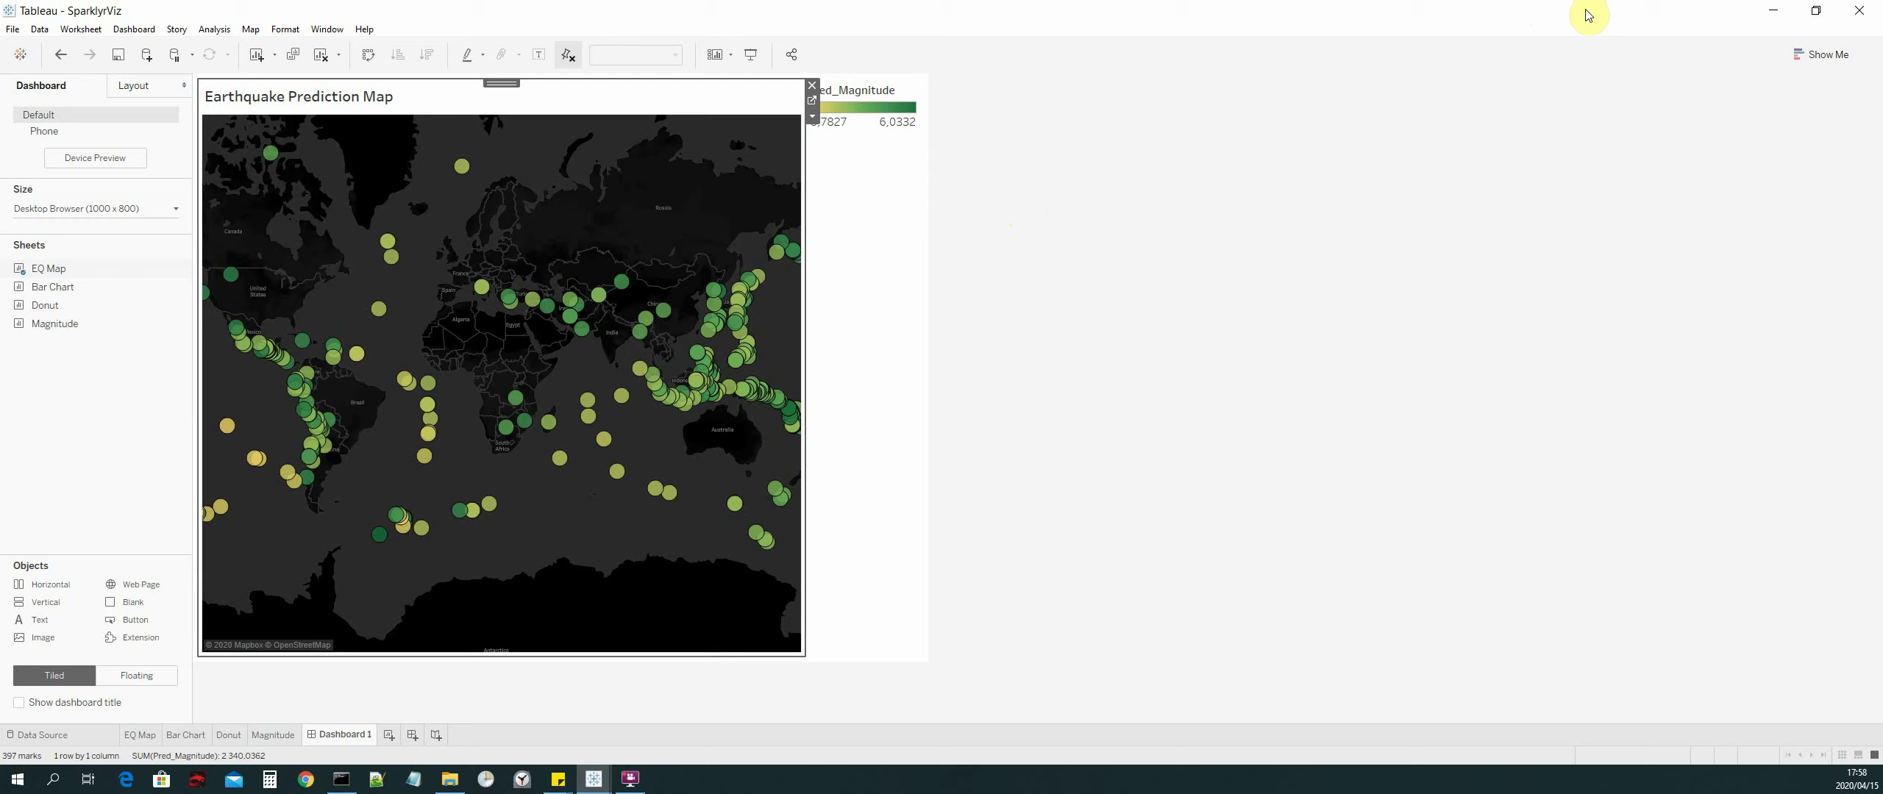
Step: Try the fixed-size dashboard in a smaller window, restore the full window, and set the dashboard size to Automatic
{"action": "left_click_drag", "start_coordinate": [1587, 15], "coordinate": [1011, 96]}
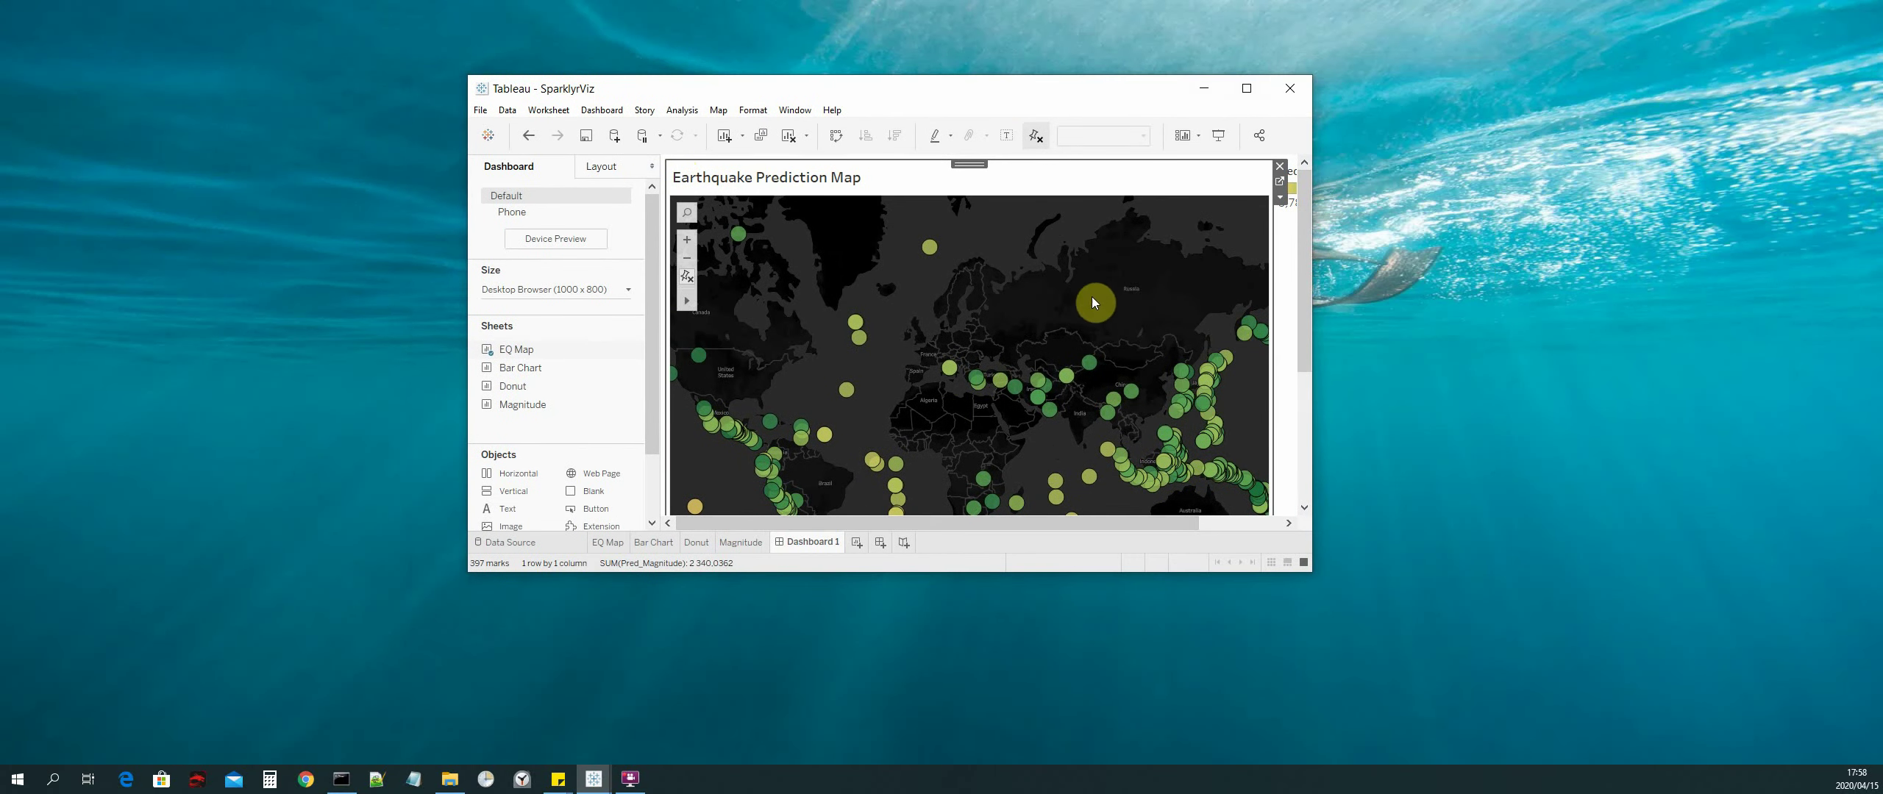
{"action": "left_click", "coordinate": [1247, 88]}
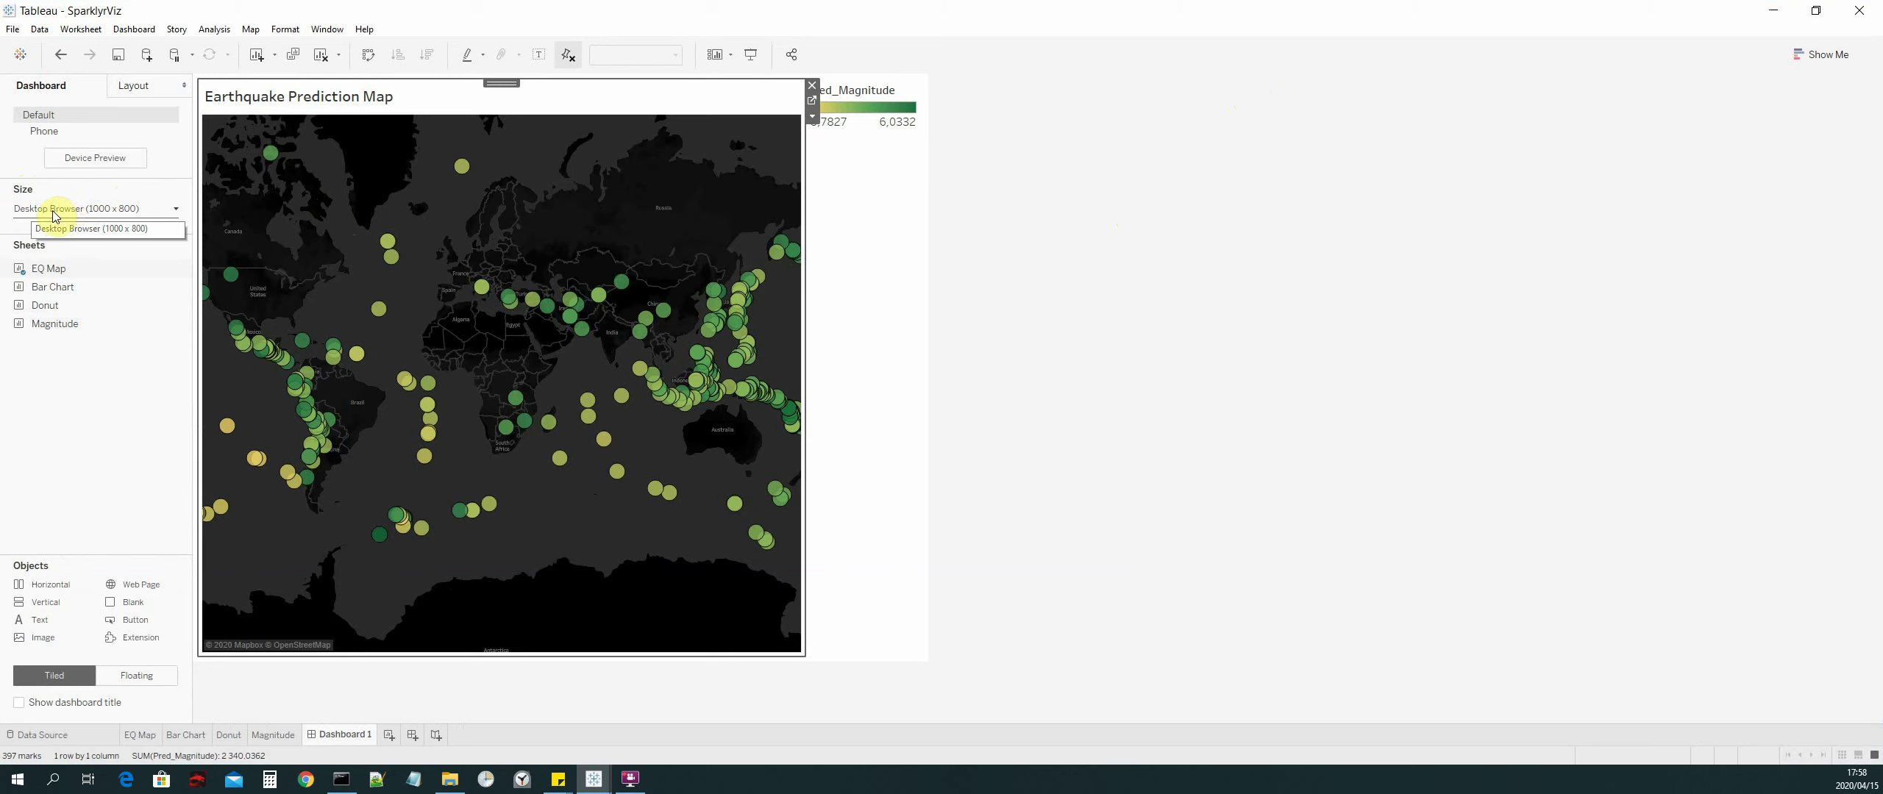
{"action": "left_click", "coordinate": [151, 210]}
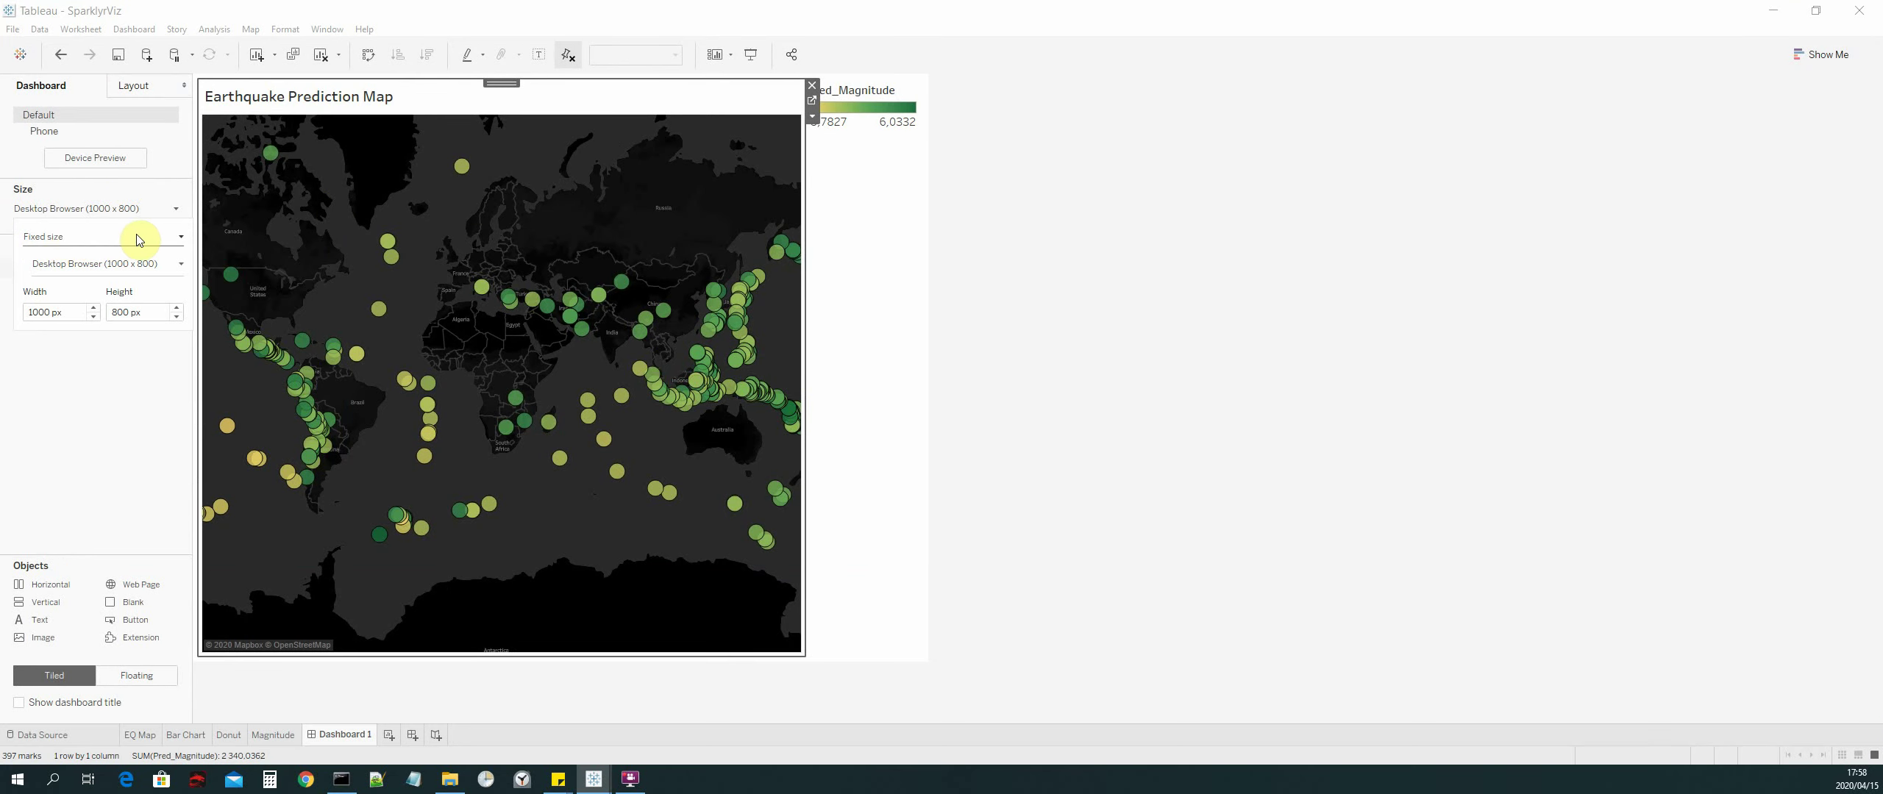
{"action": "left_click", "coordinate": [176, 239]}
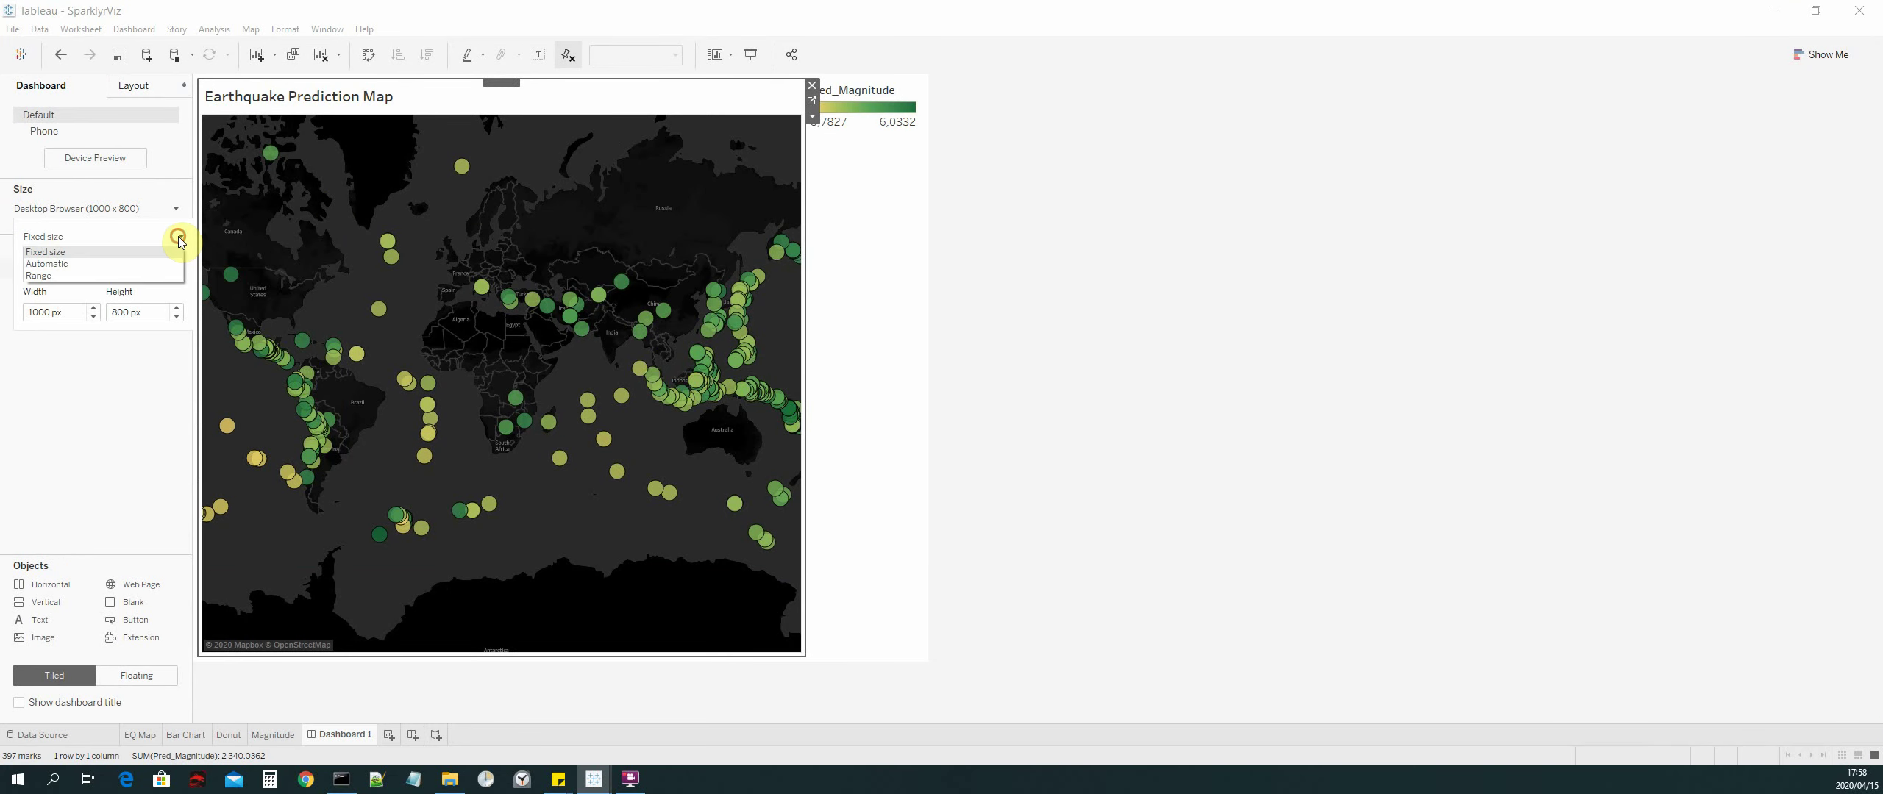
{"action": "left_click", "coordinate": [47, 263]}
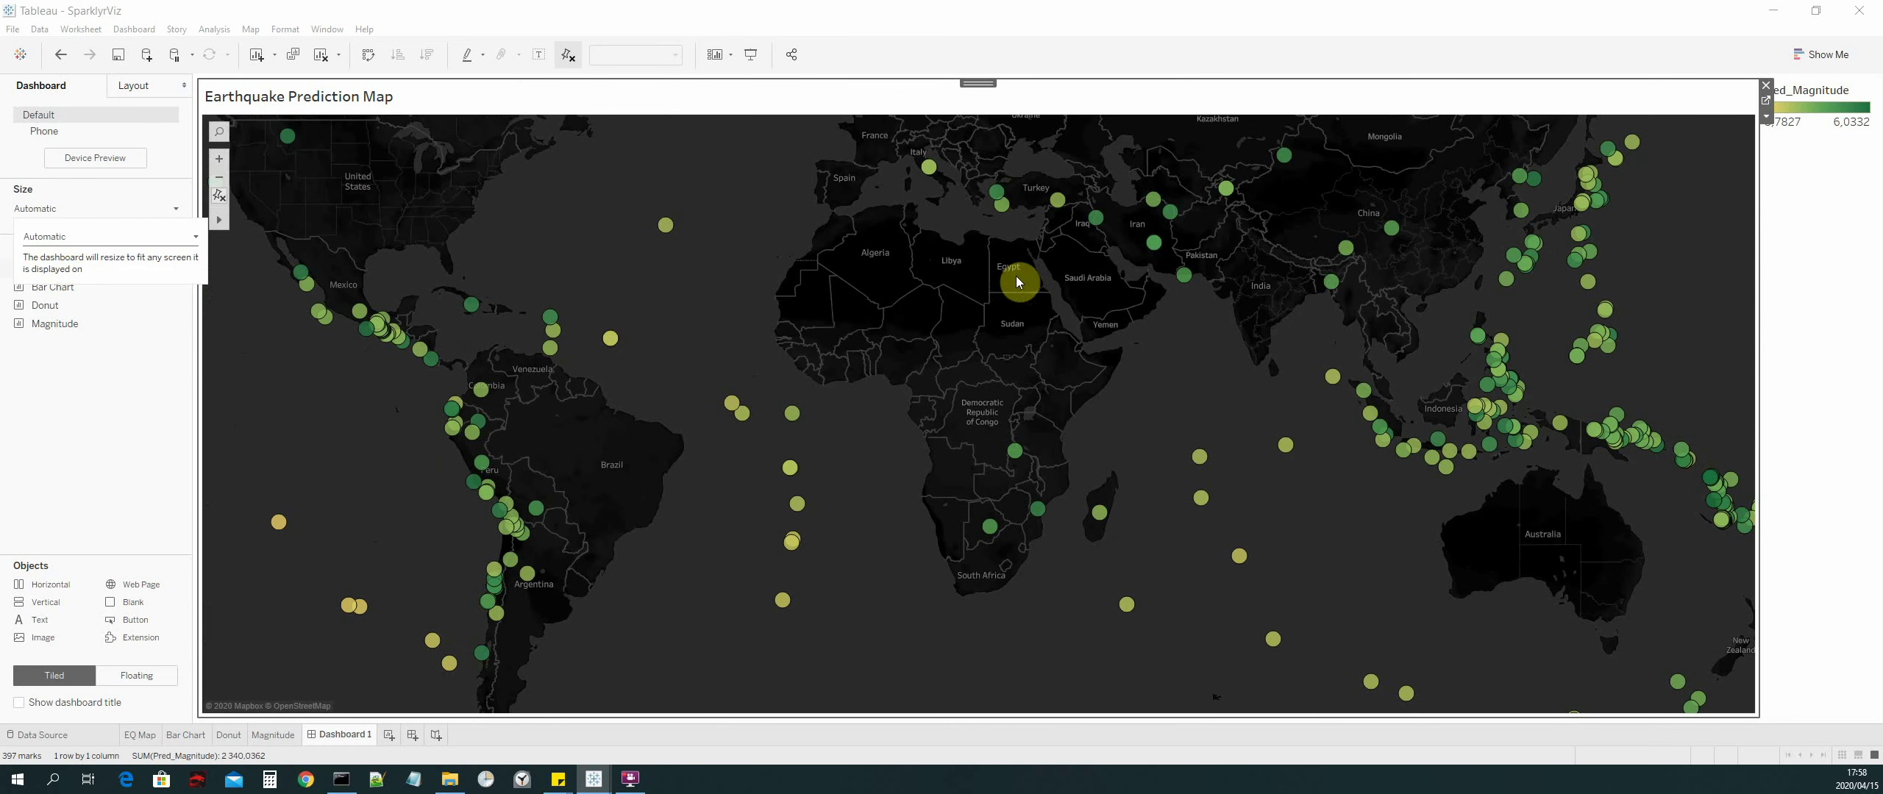
{"action": "left_click", "coordinate": [133, 441]}
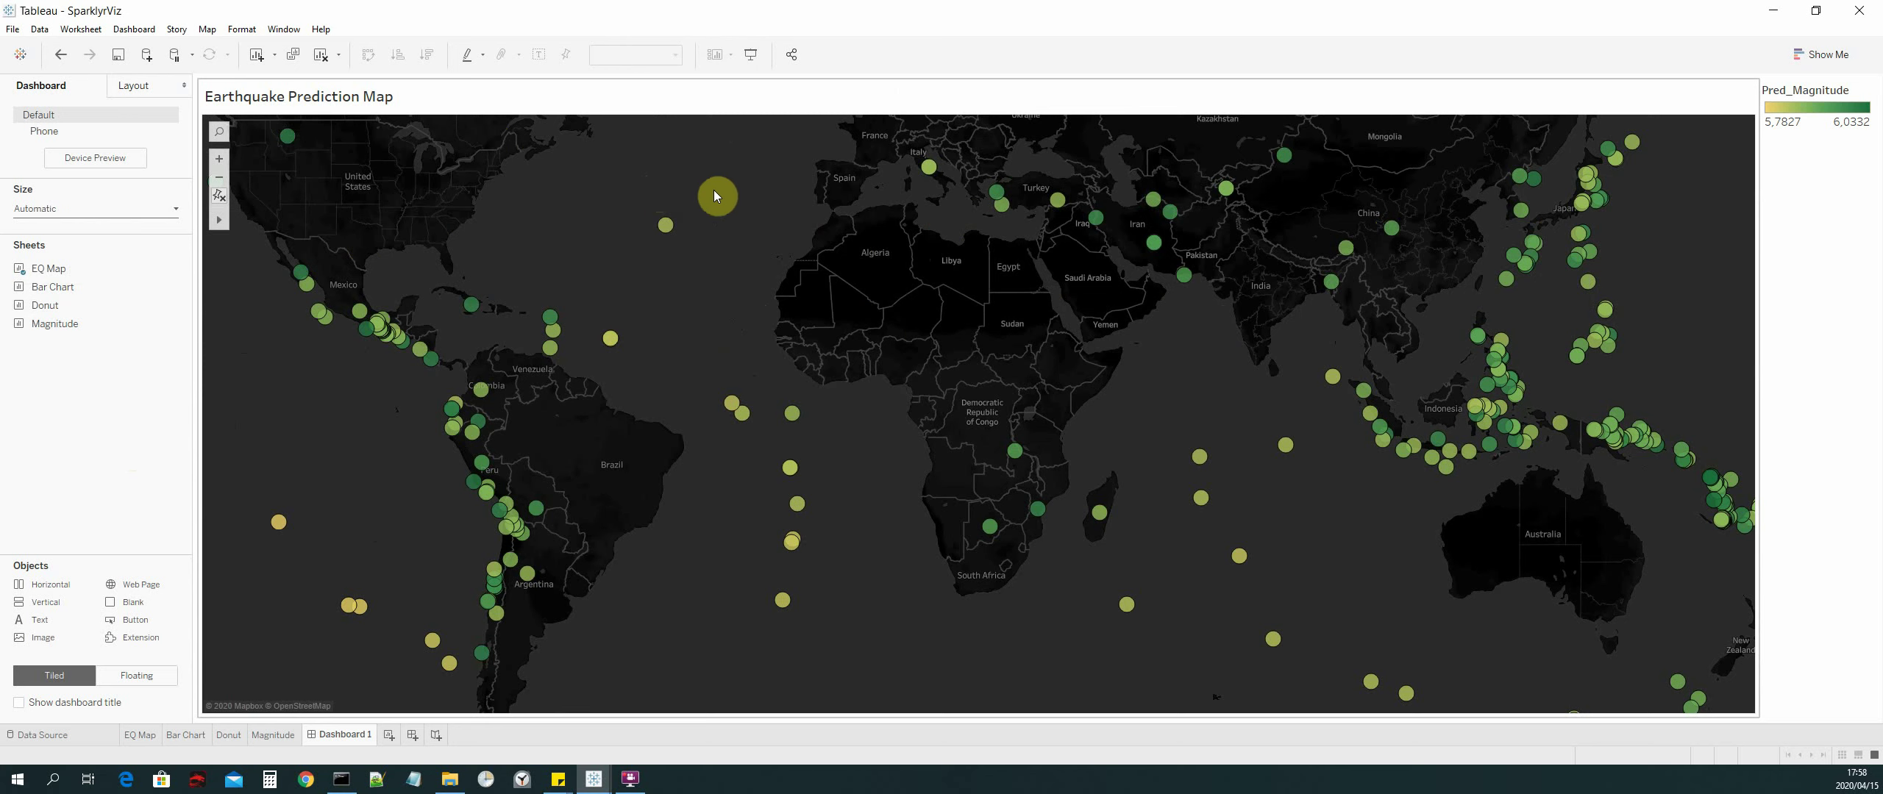
Step: Pan the map, then resize and maximize the window to check how the automatically sized dashboard adapts
{"action": "left_click", "coordinate": [1217, 379]}
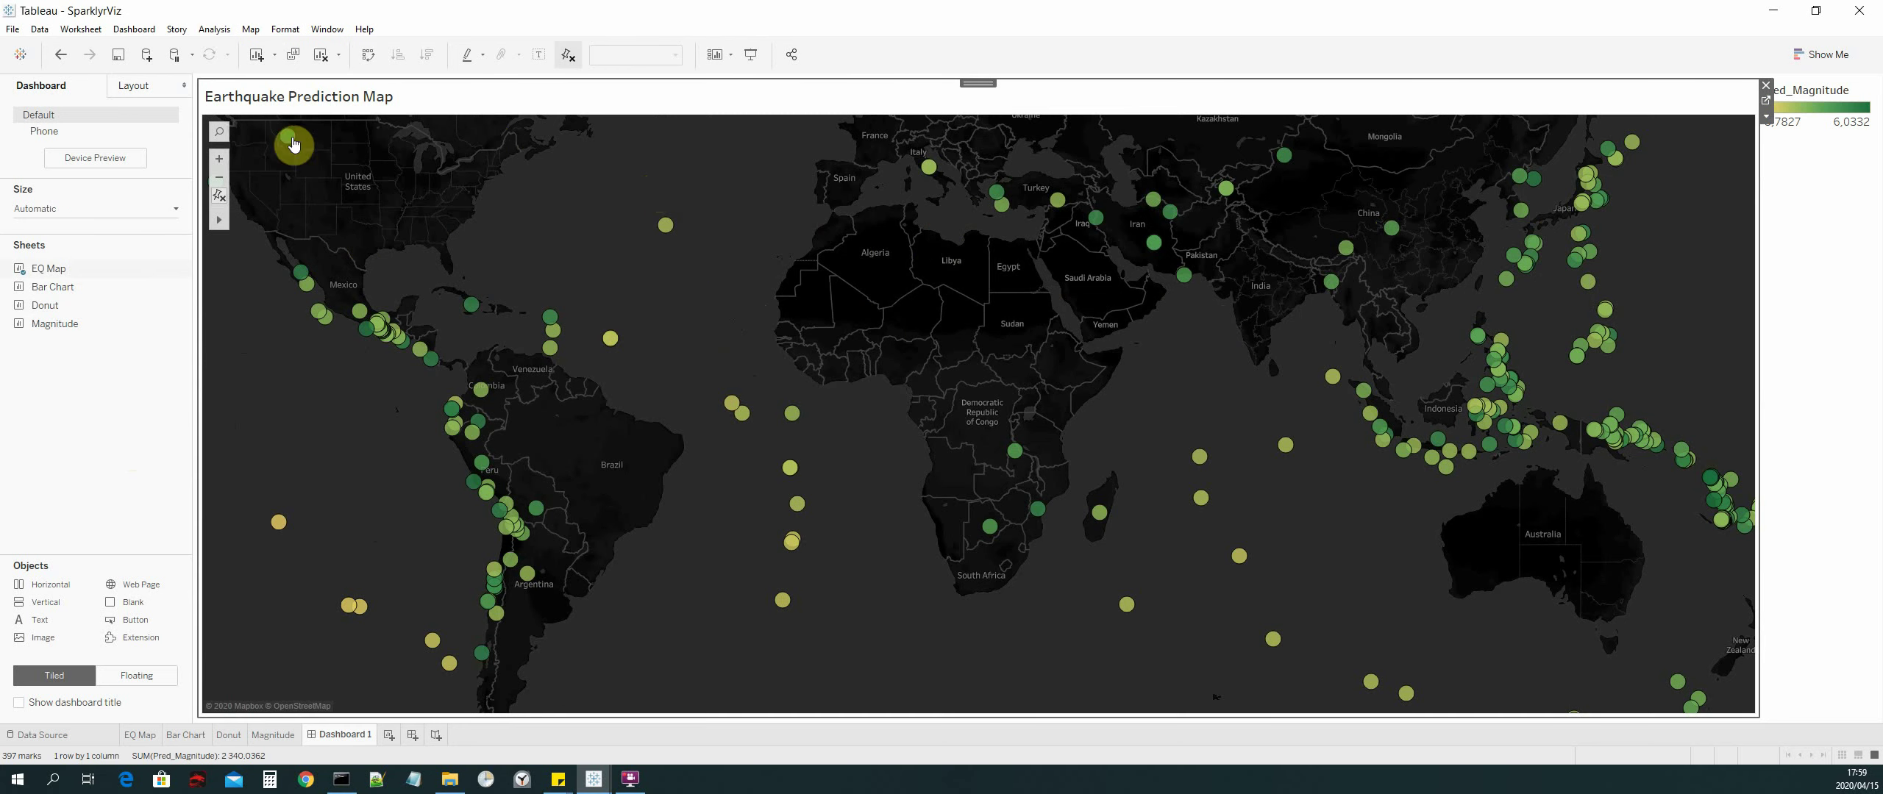
{"action": "mouse_move", "coordinate": [220, 221]}
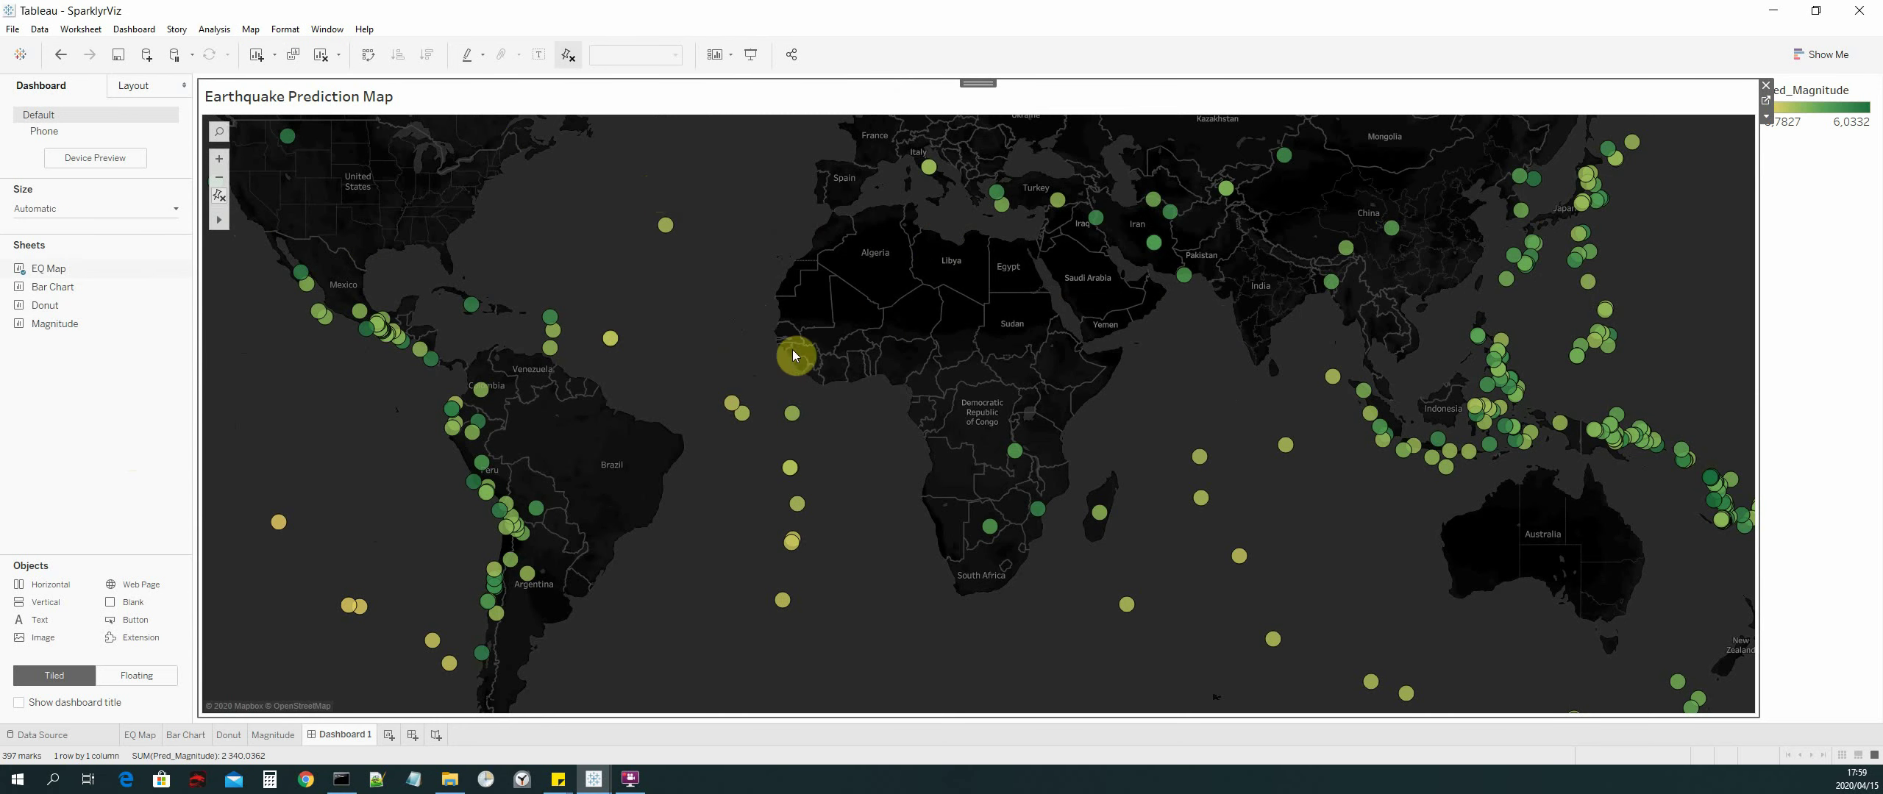
{"action": "left_click_drag", "start_coordinate": [795, 356], "coordinate": [766, 384]}
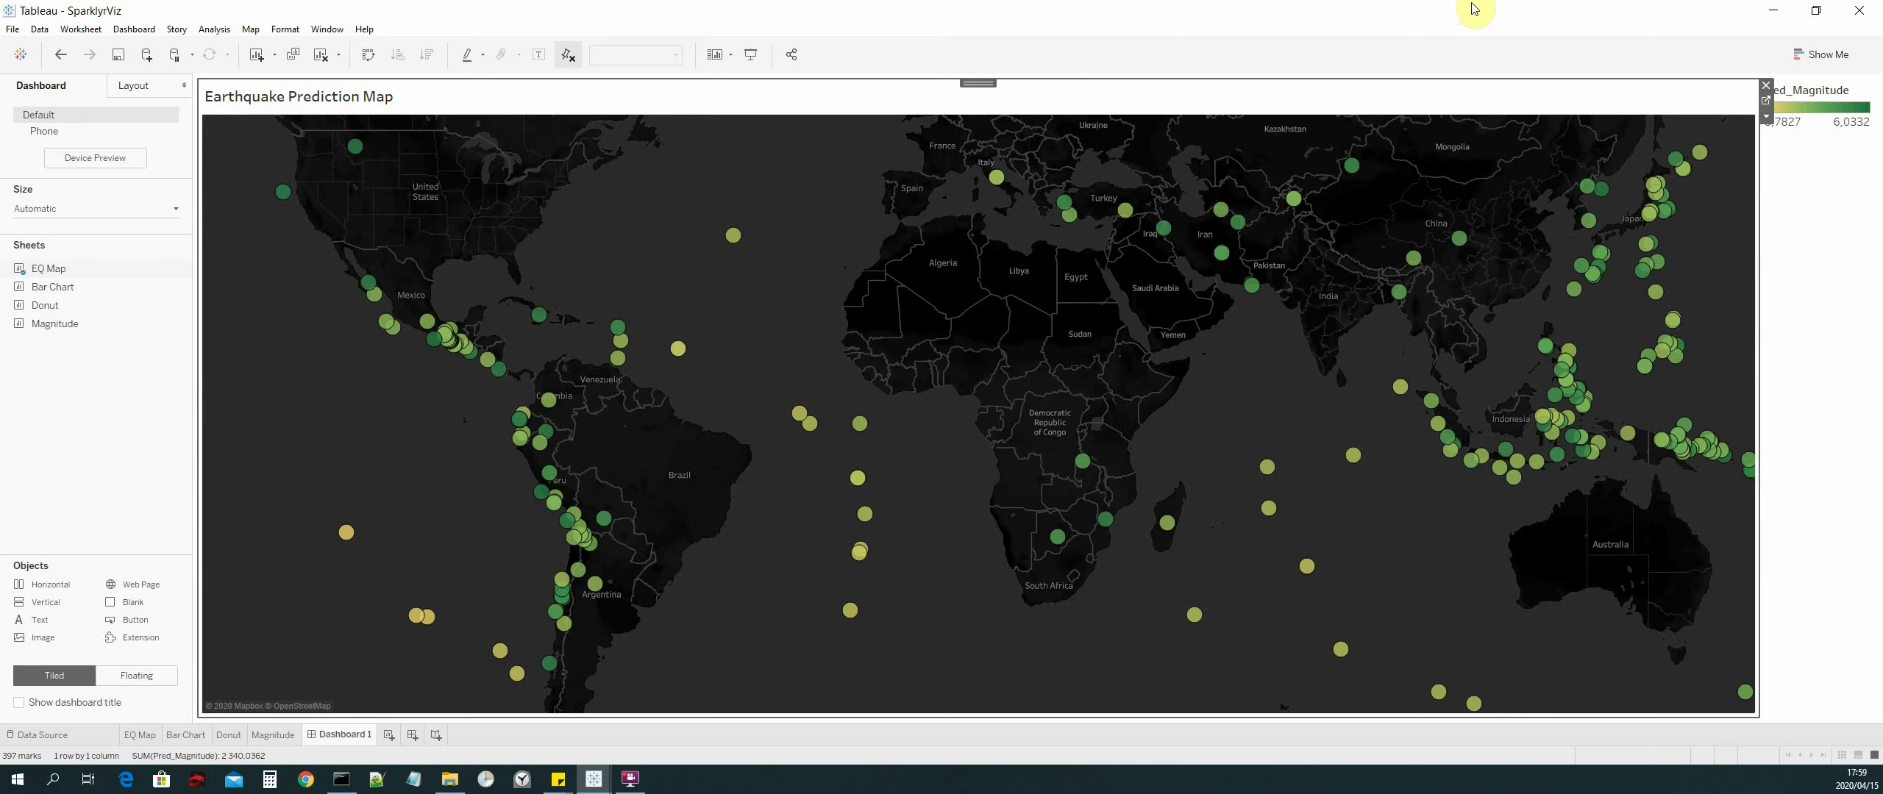
{"action": "left_click_drag", "start_coordinate": [1464, 11], "coordinate": [665, 107]}
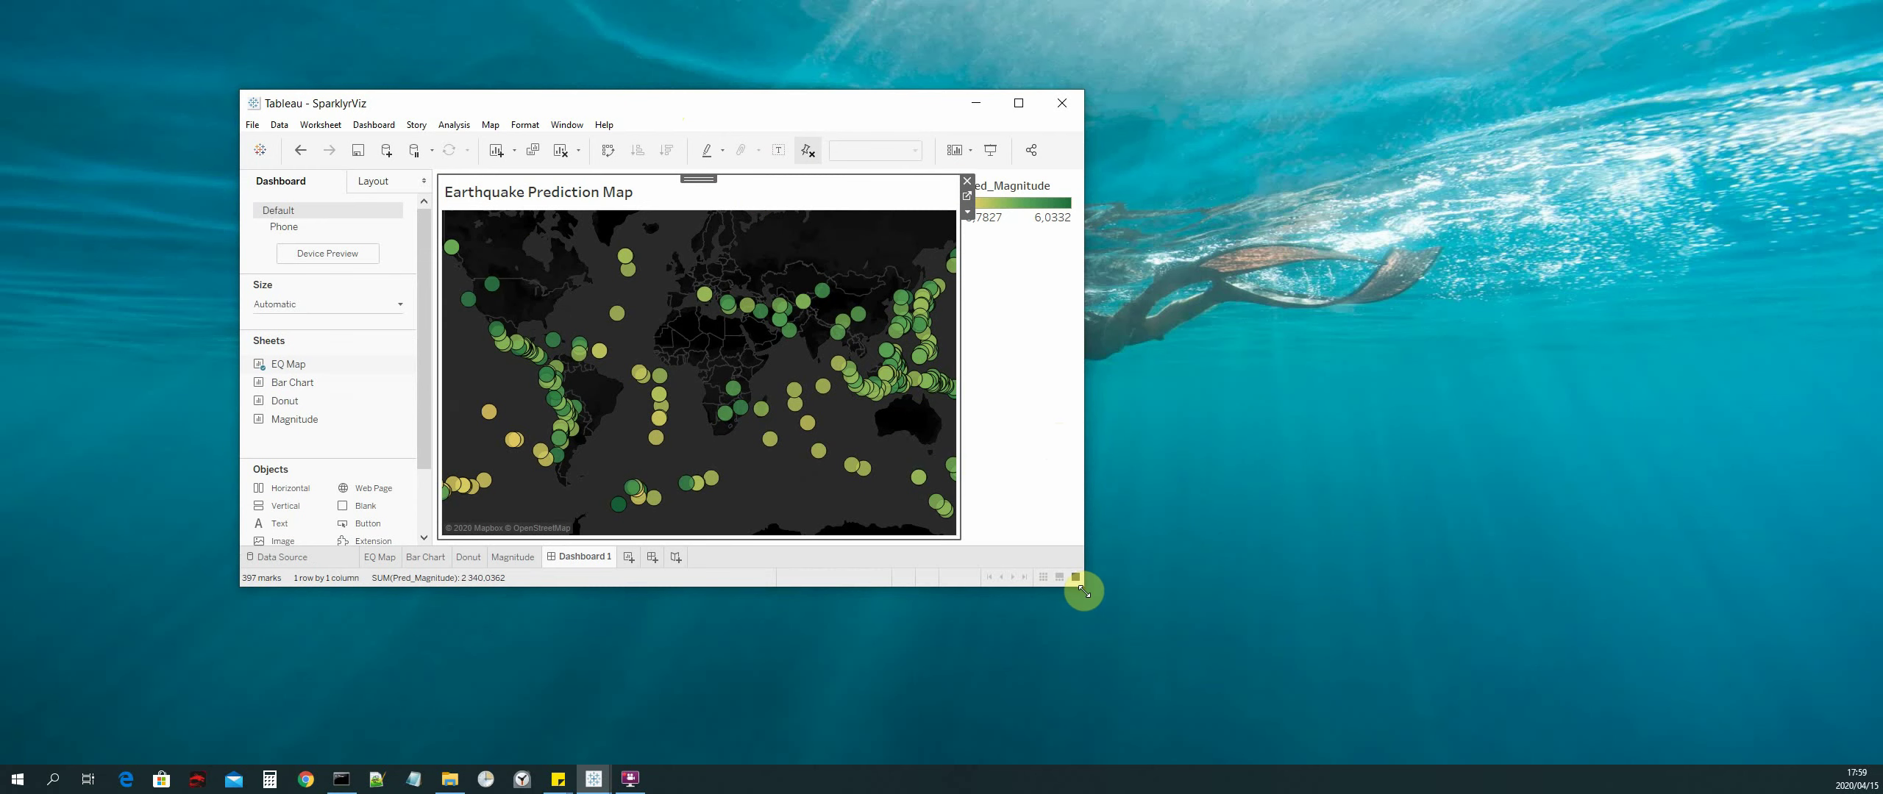
{"action": "left_click_drag", "start_coordinate": [1082, 590], "coordinate": [1454, 689]}
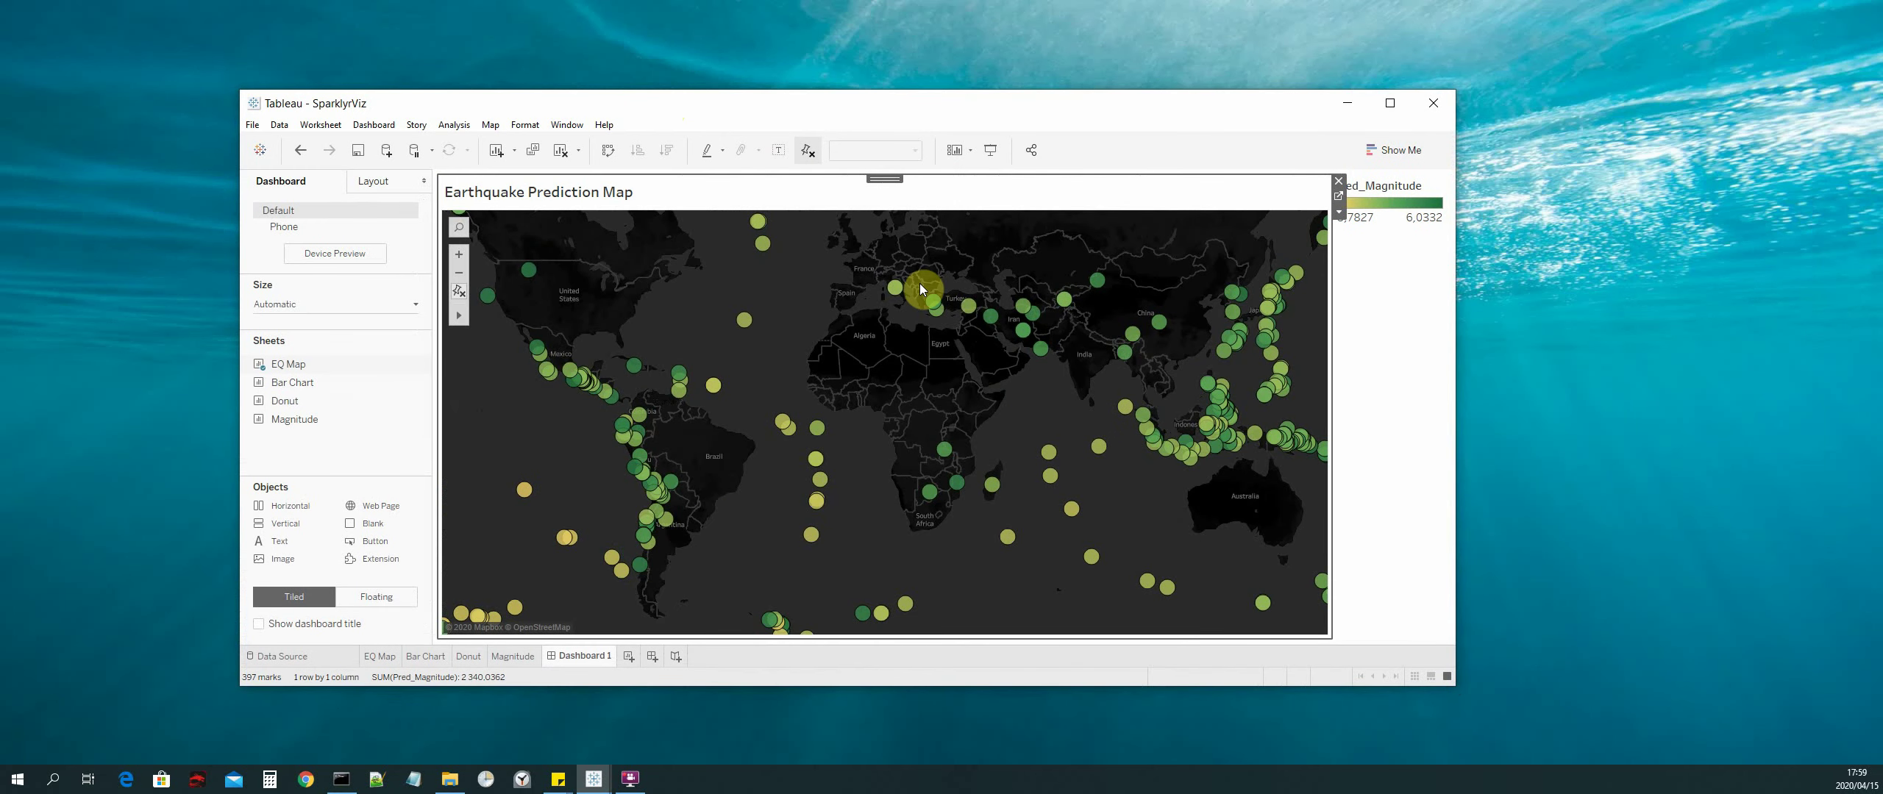
{"action": "left_click", "coordinate": [1395, 104]}
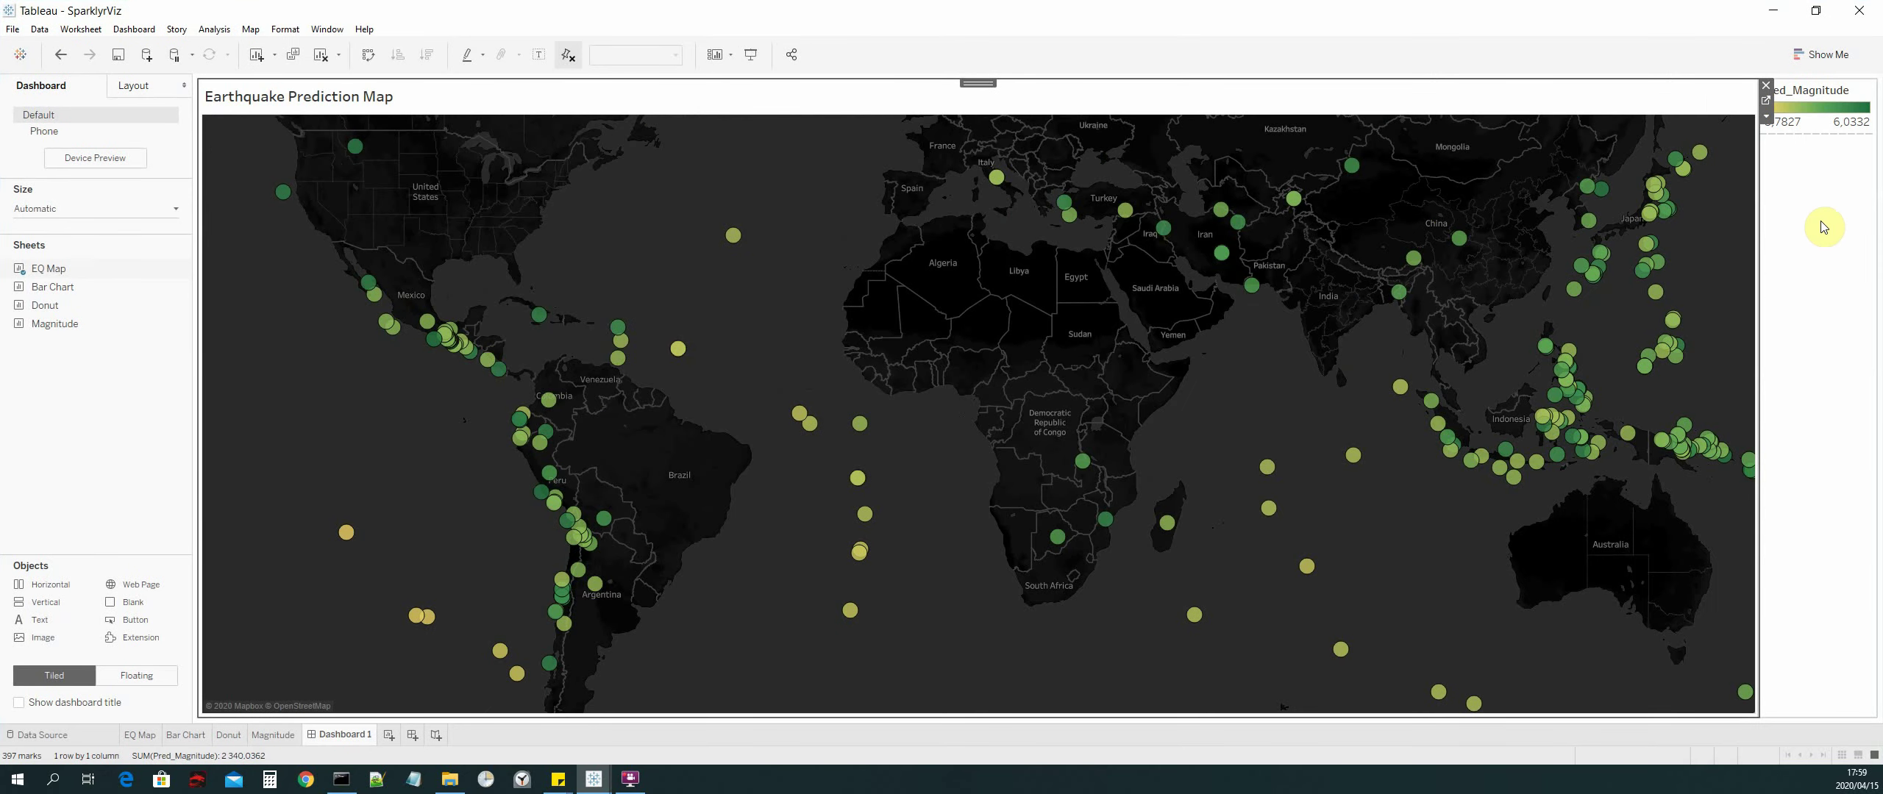
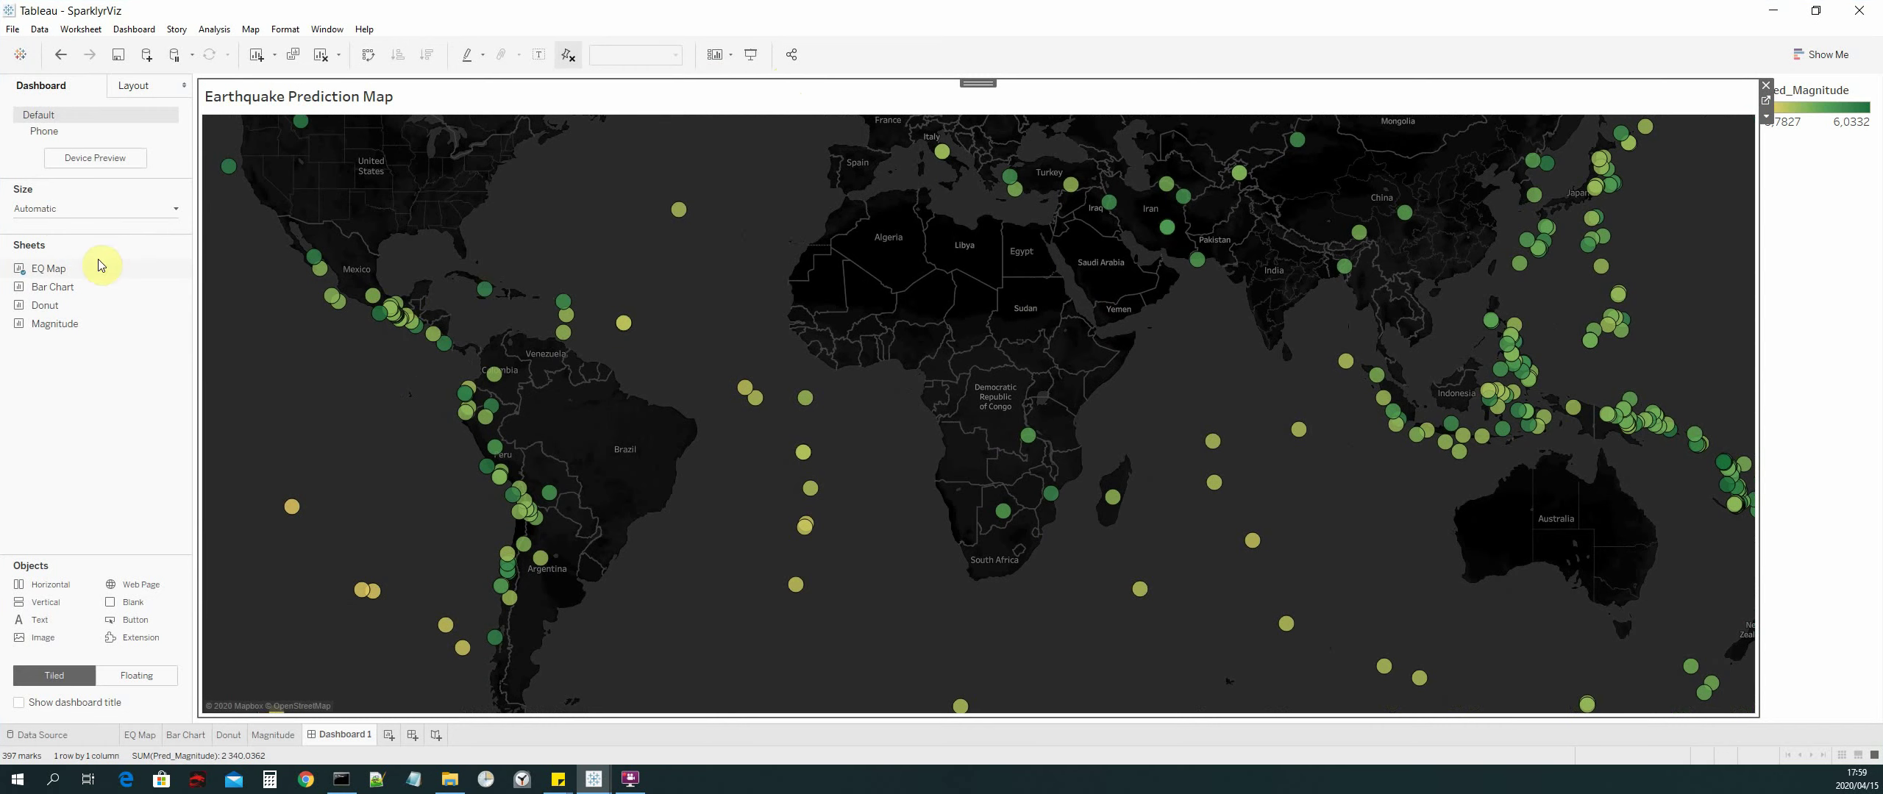
Step: Add the Bar Chart sheet below the Pred_Magnitude legend beside the map and widen their column to about a quarter of the dashboard
{"action": "mouse_move", "coordinate": [51, 295]}
{"action": "left_click_drag", "start_coordinate": [46, 293], "coordinate": [1831, 257]}
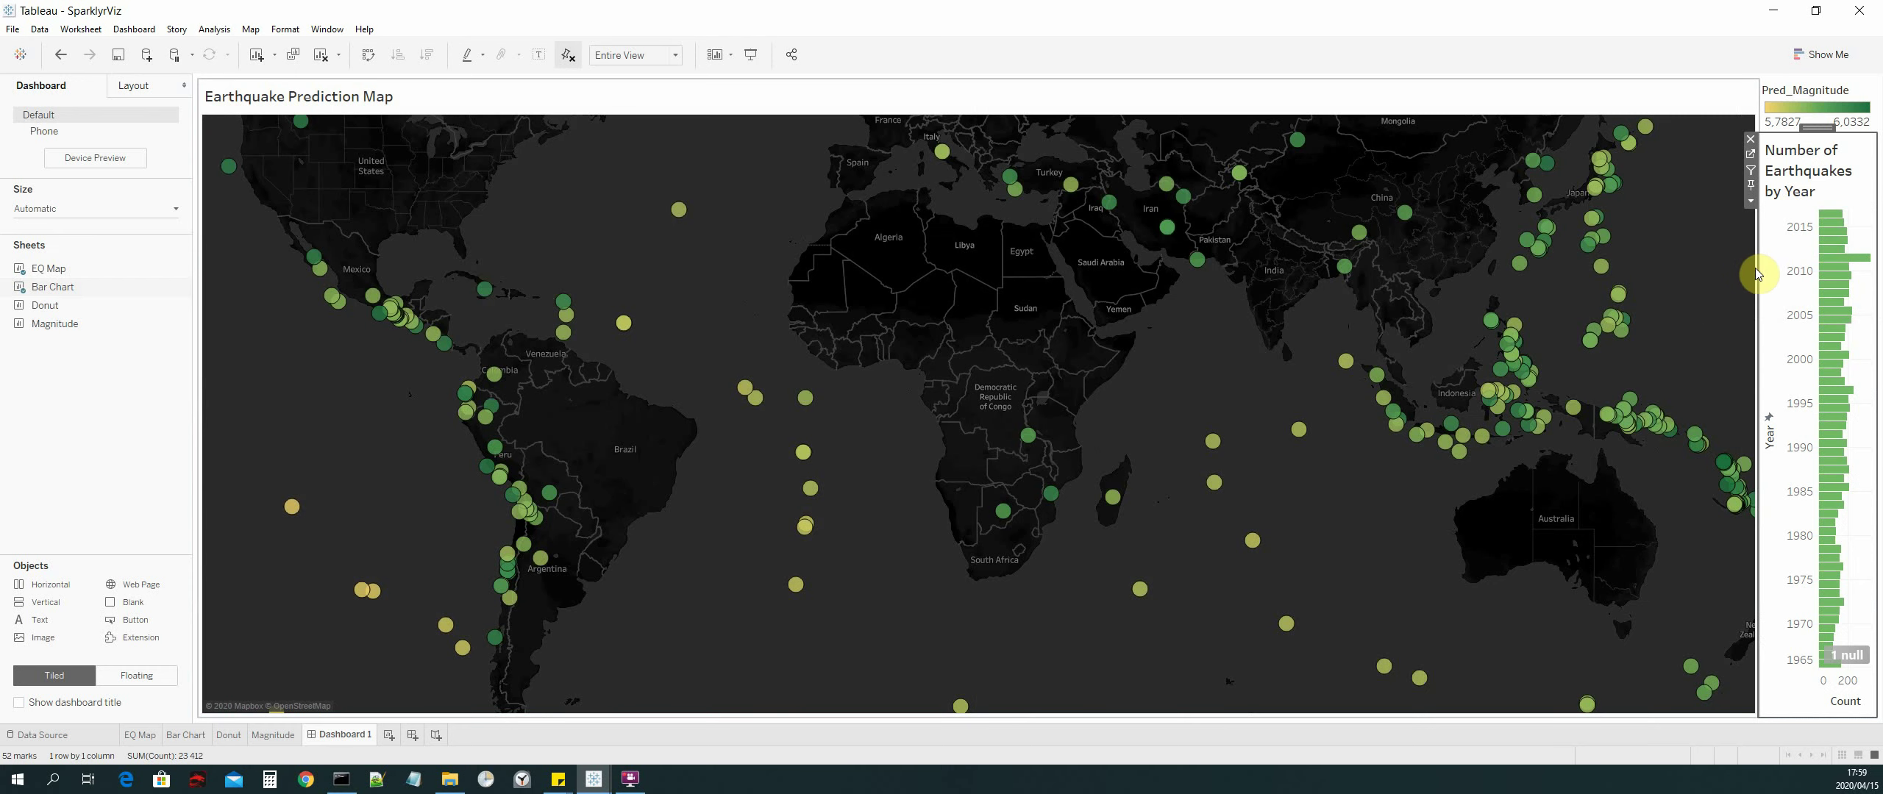
{"action": "left_click", "coordinate": [1758, 283]}
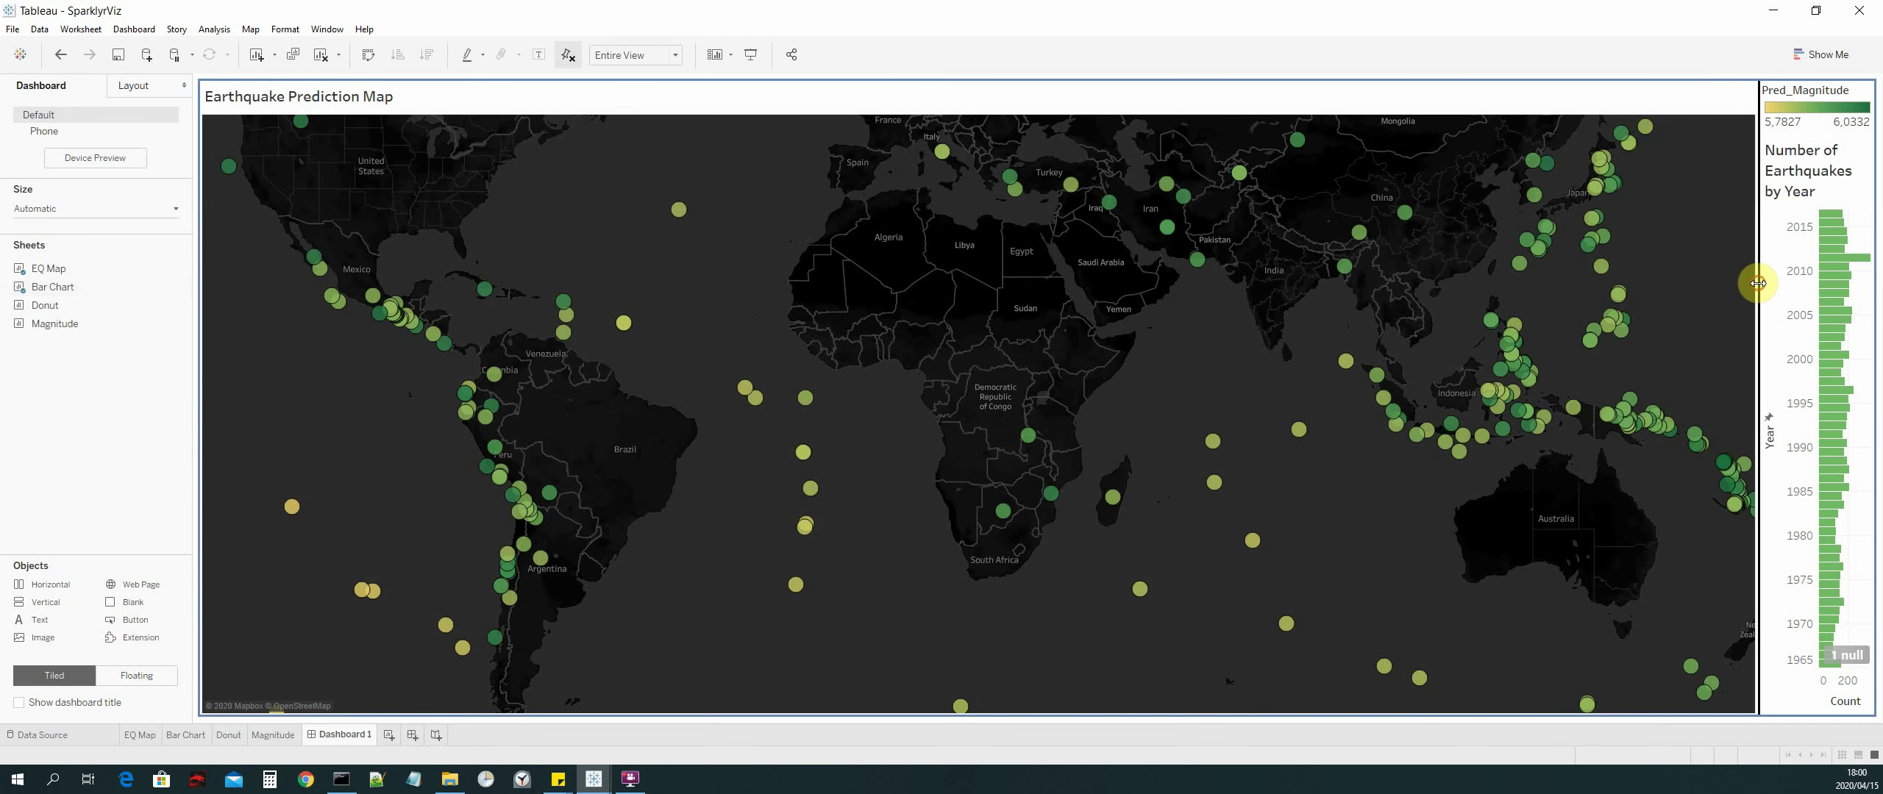
{"action": "left_click_drag", "start_coordinate": [1756, 283], "coordinate": [1572, 279]}
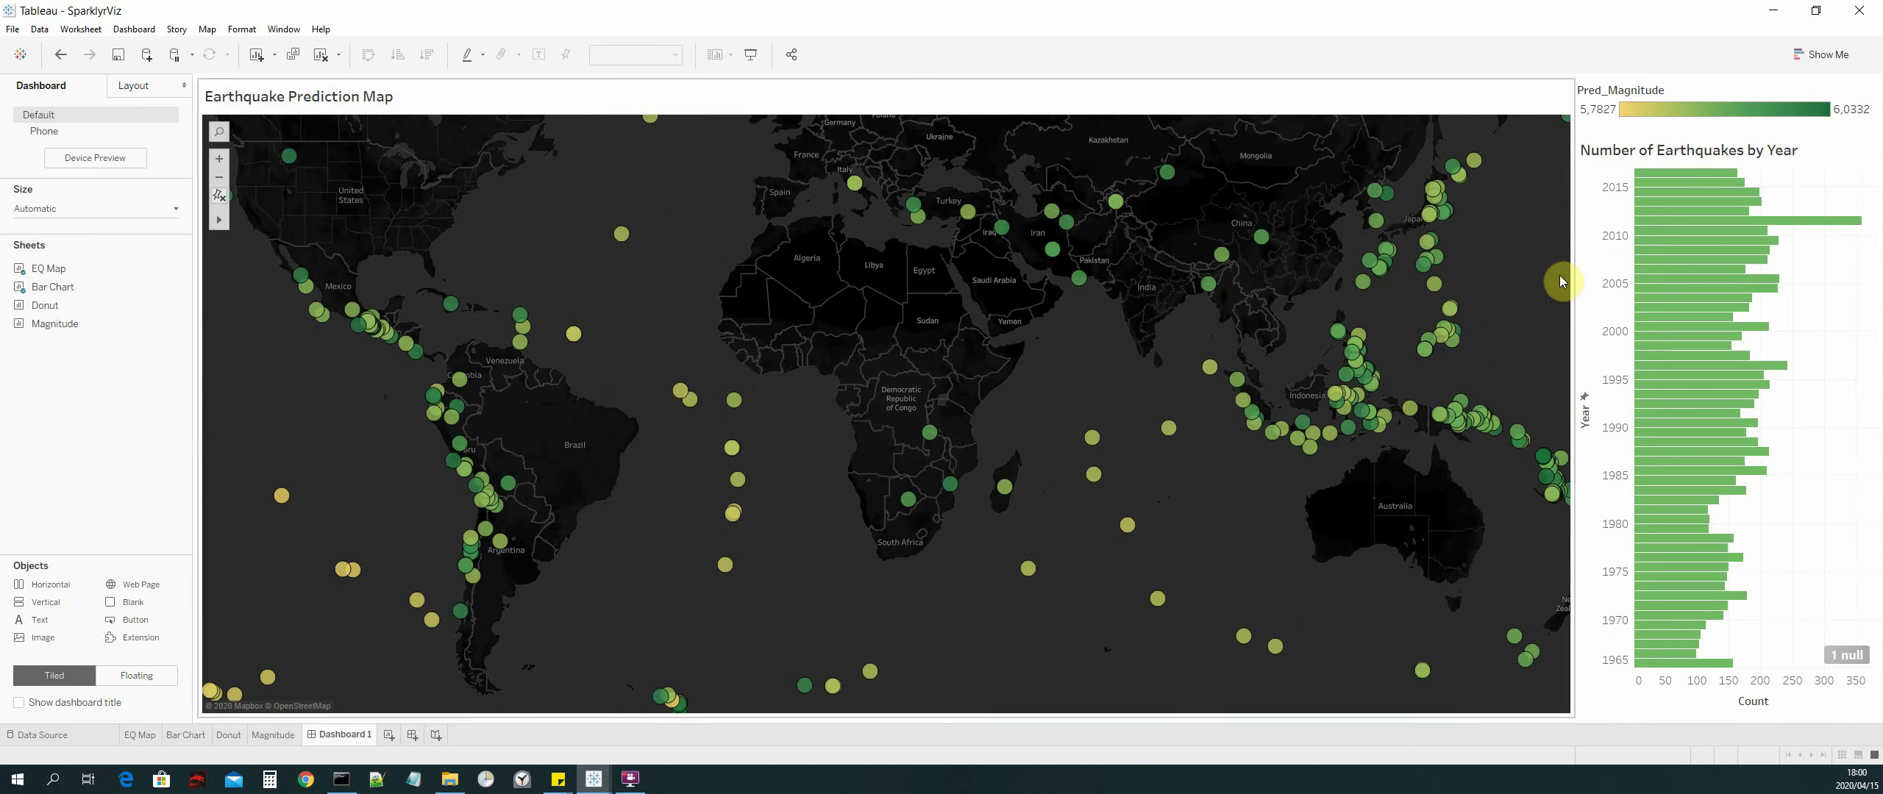
{"action": "left_click_drag", "start_coordinate": [1571, 288], "coordinate": [1509, 290]}
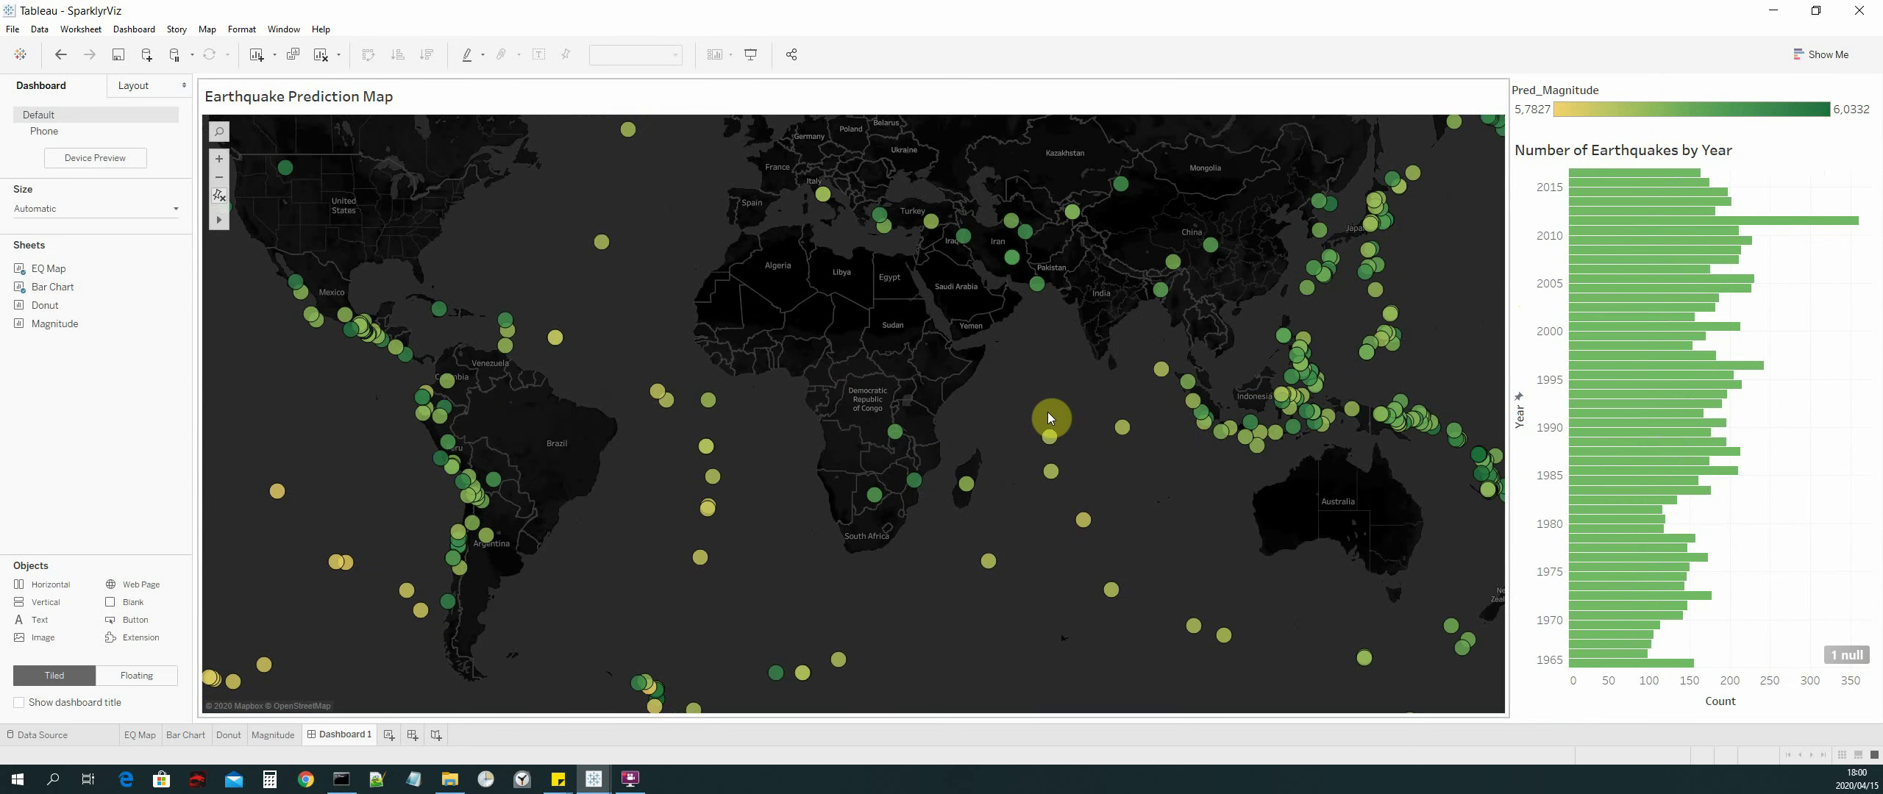
{"action": "left_click_drag", "start_coordinate": [1508, 278], "coordinate": [1437, 284]}
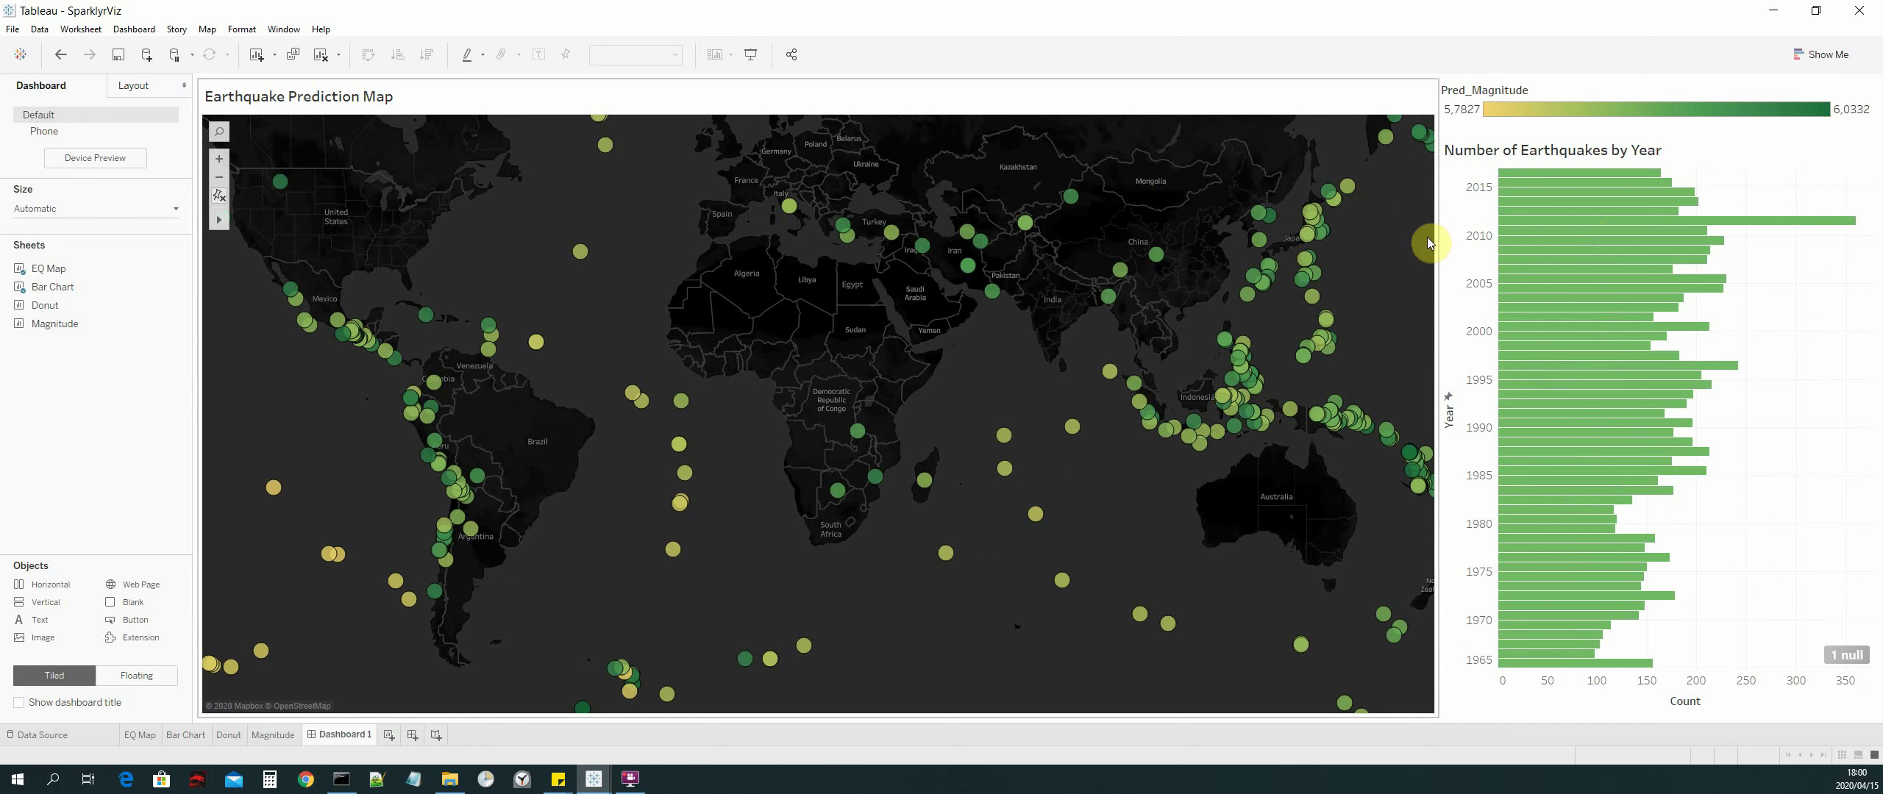
{"action": "mouse_move", "coordinate": [704, 470]}
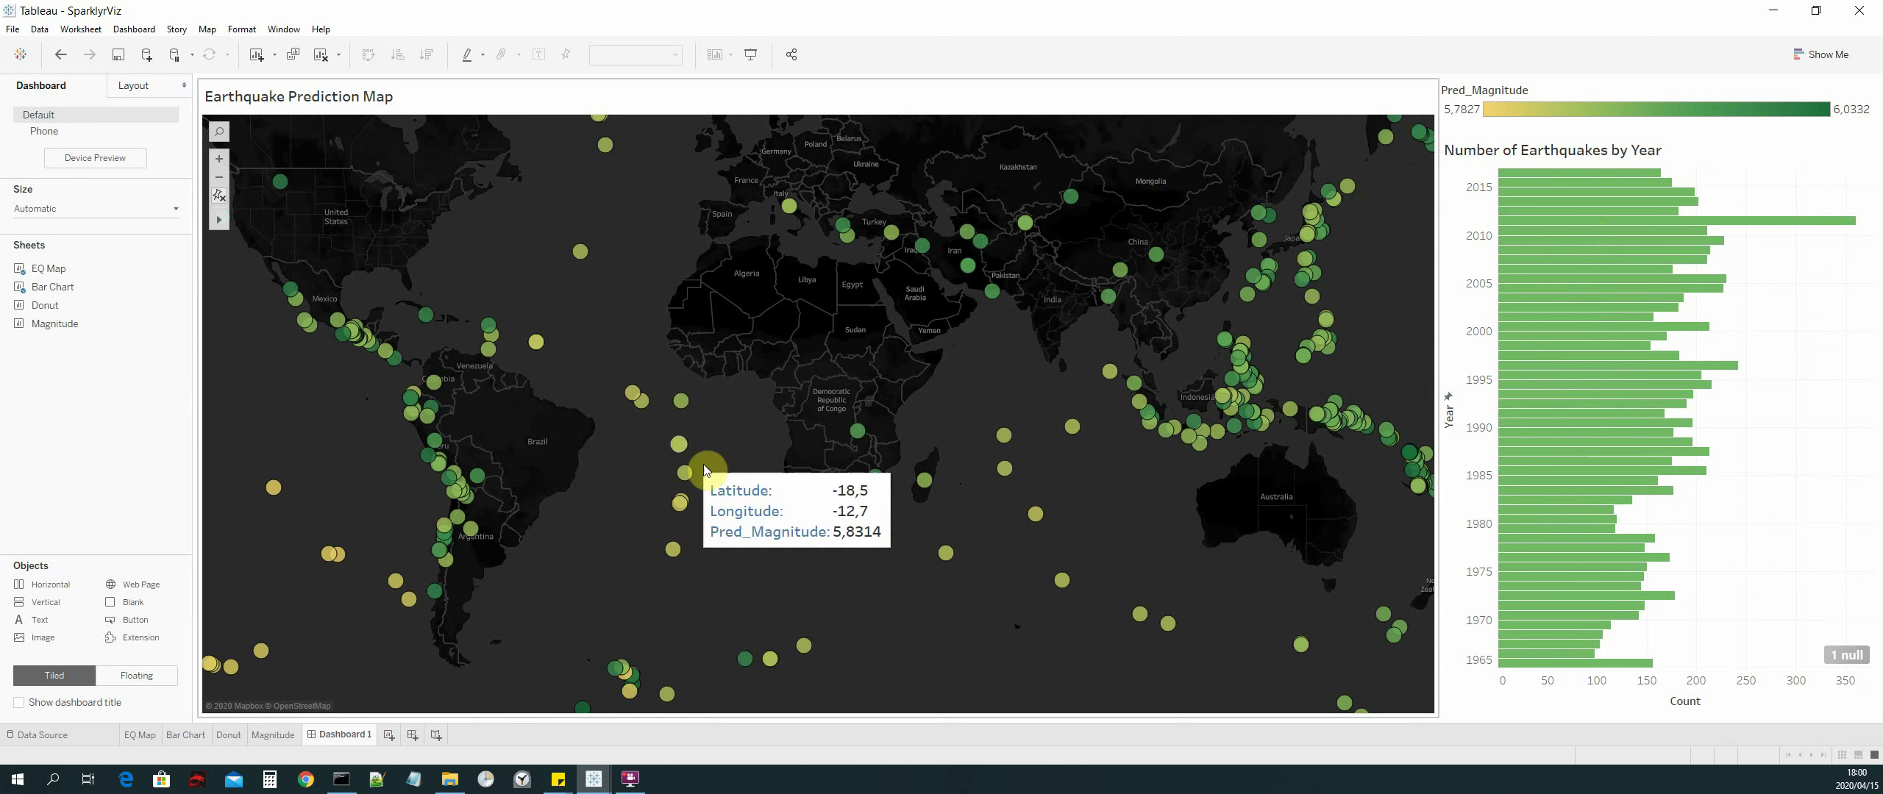
{"action": "mouse_move", "coordinate": [1263, 396]}
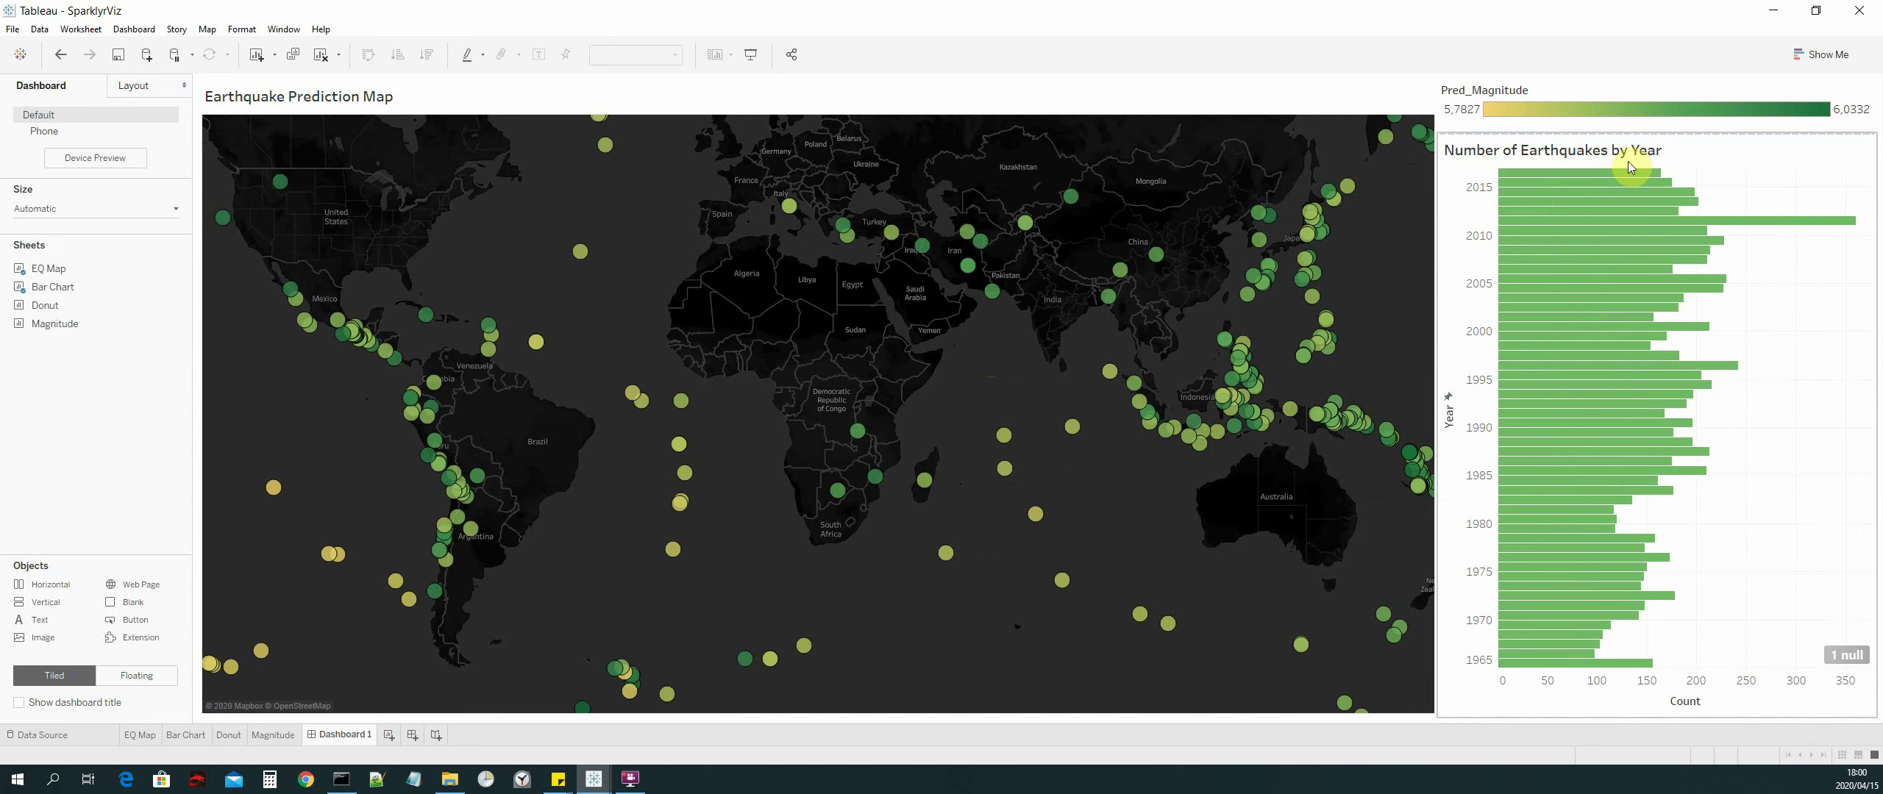
{"action": "mouse_move", "coordinate": [1591, 520]}
{"action": "mouse_move", "coordinate": [1623, 388]}
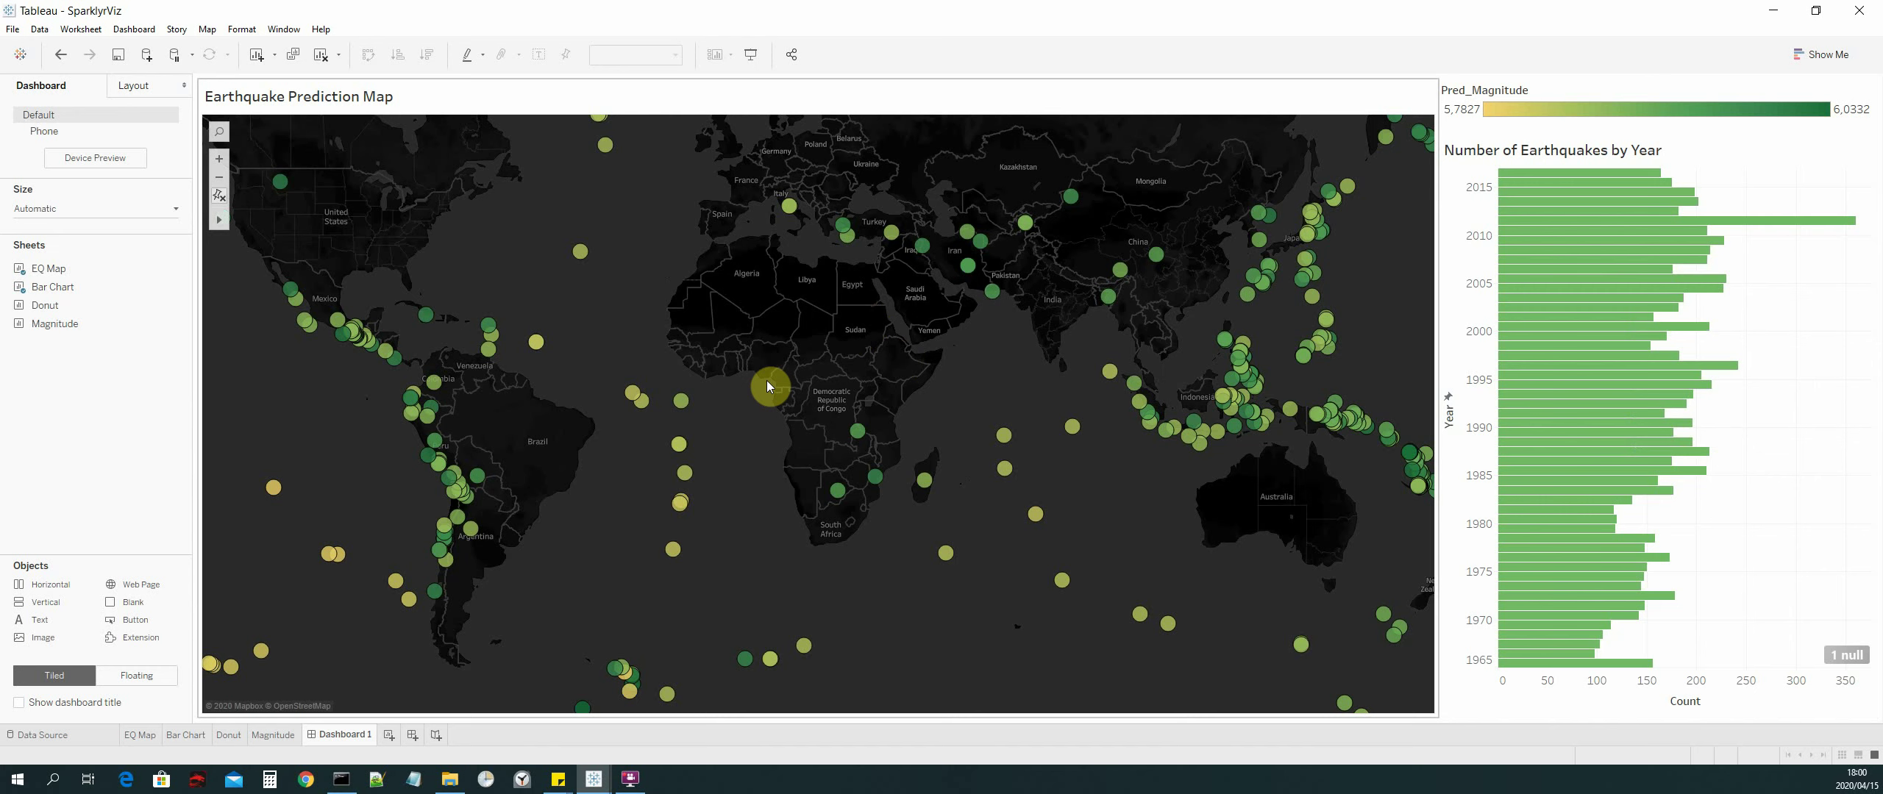
Step: Insert the Donut sheet between the Pred_Magnitude legend and the bar chart, and widen the column beside the map
{"action": "mouse_move", "coordinate": [57, 310]}
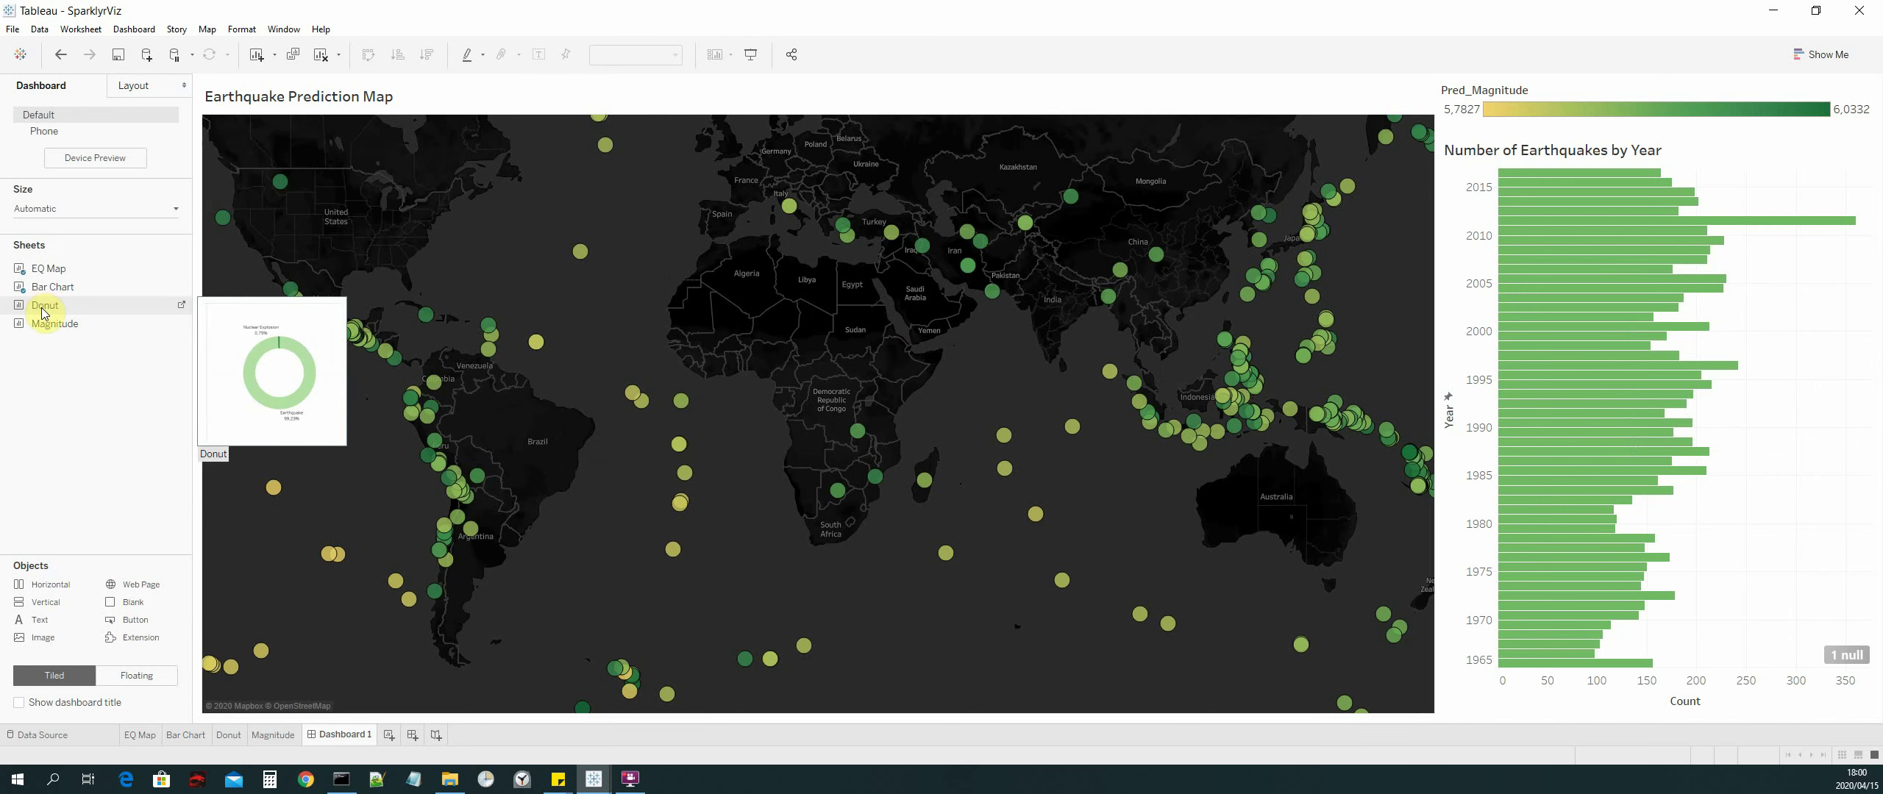
{"action": "left_click_drag", "start_coordinate": [41, 313], "coordinate": [1629, 149]}
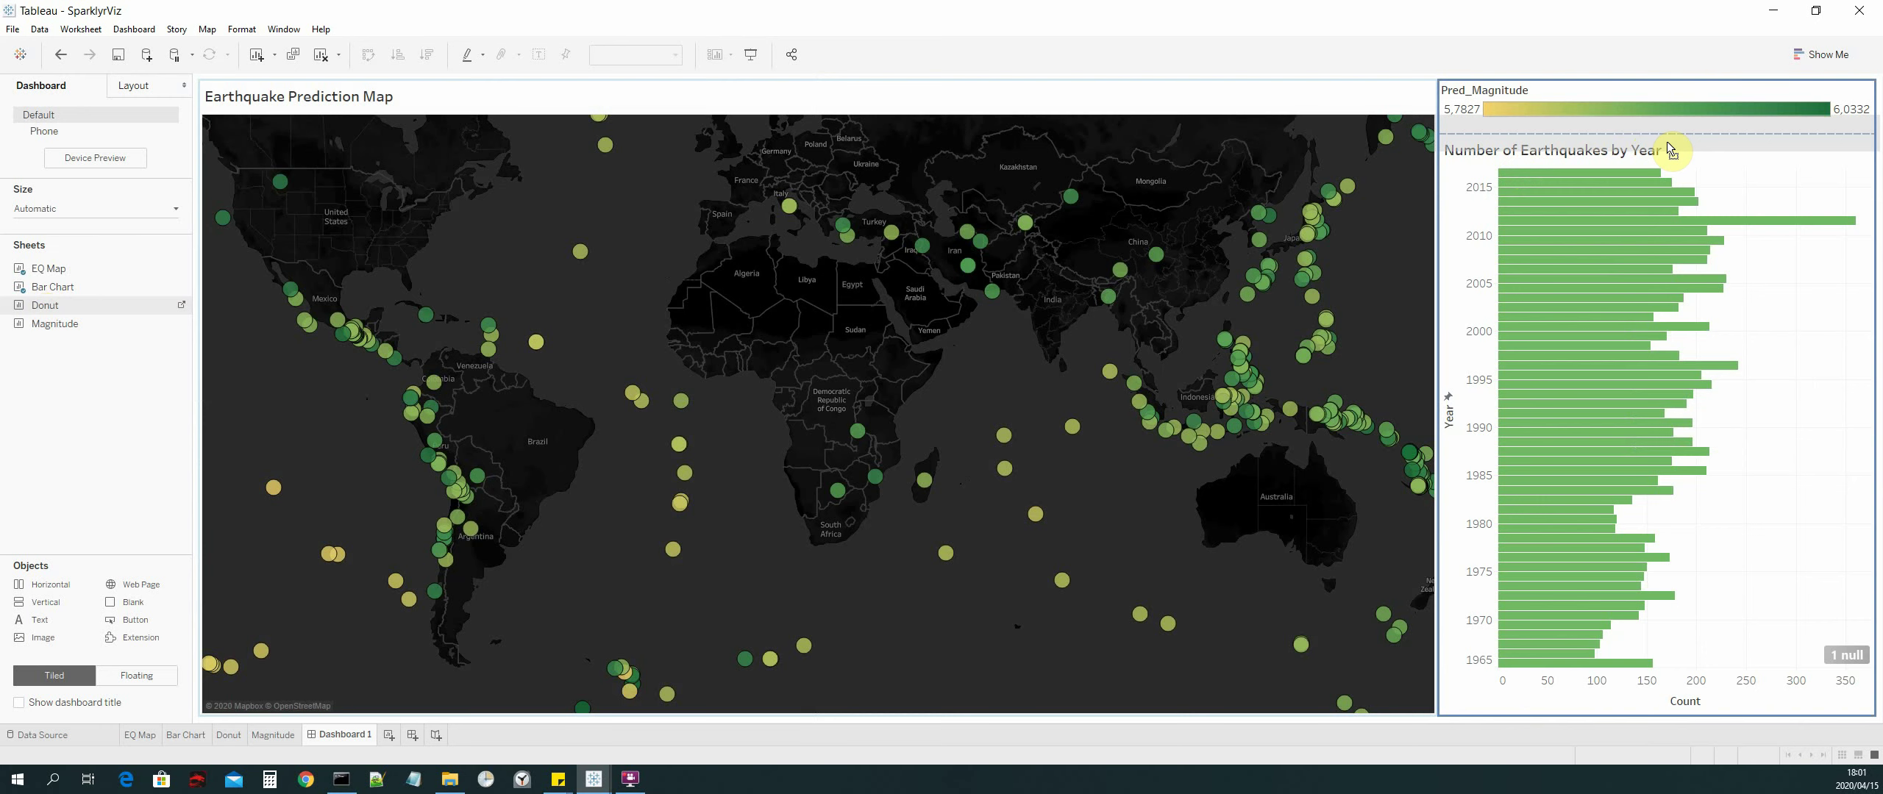
{"action": "left_click_drag", "start_coordinate": [1668, 147], "coordinate": [1669, 141]}
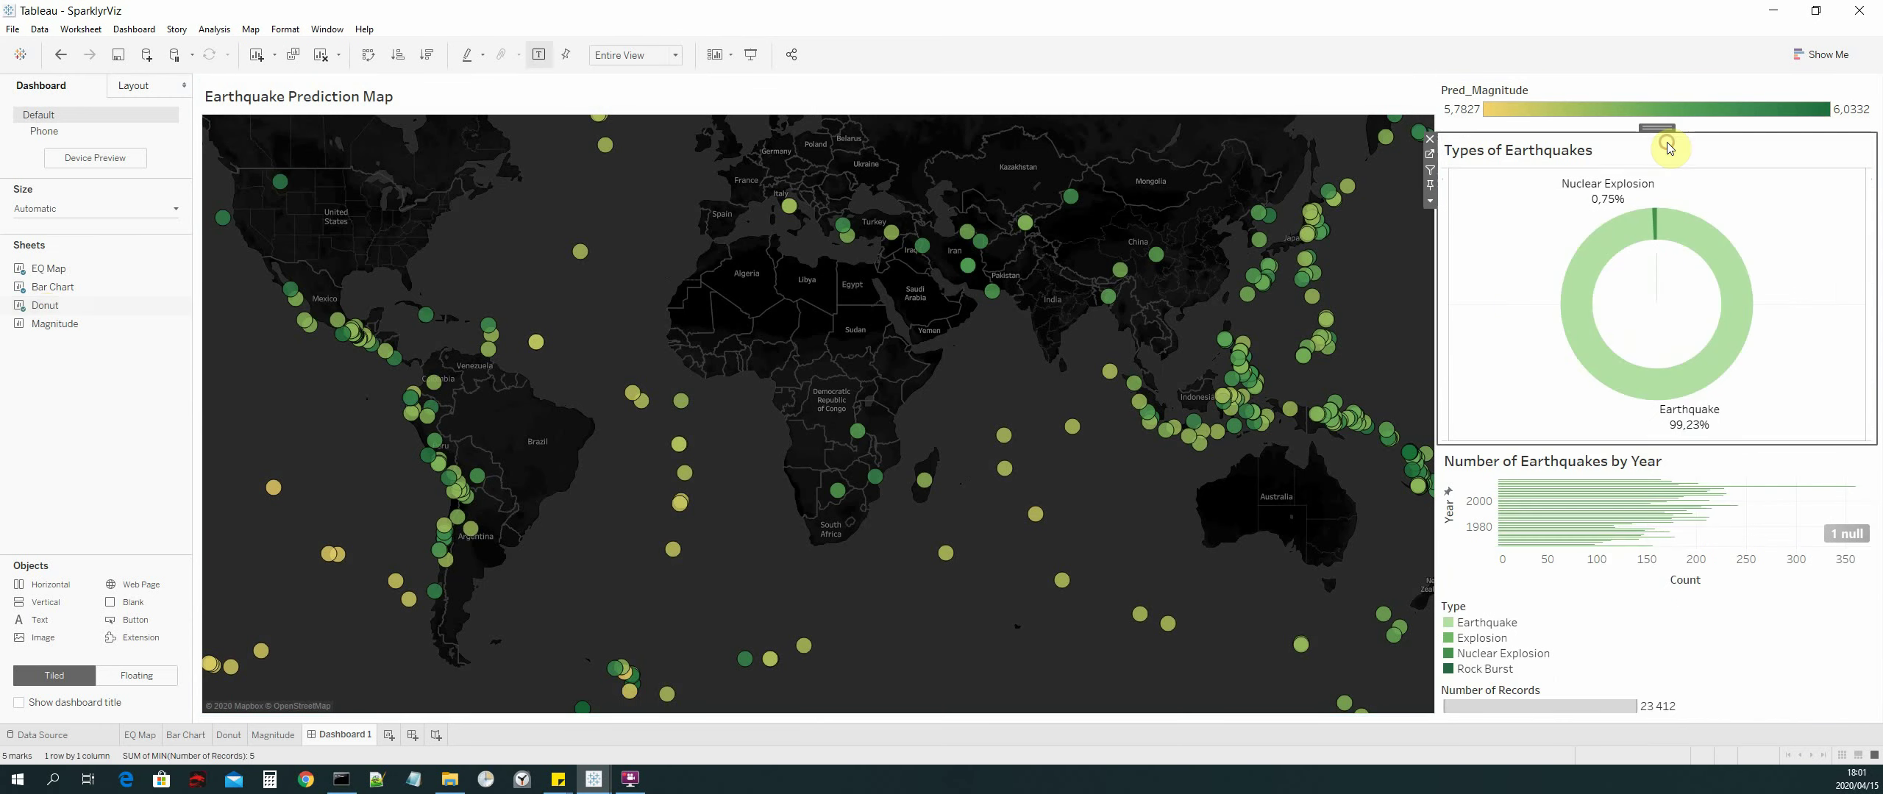
{"action": "mouse_move", "coordinate": [1679, 364]}
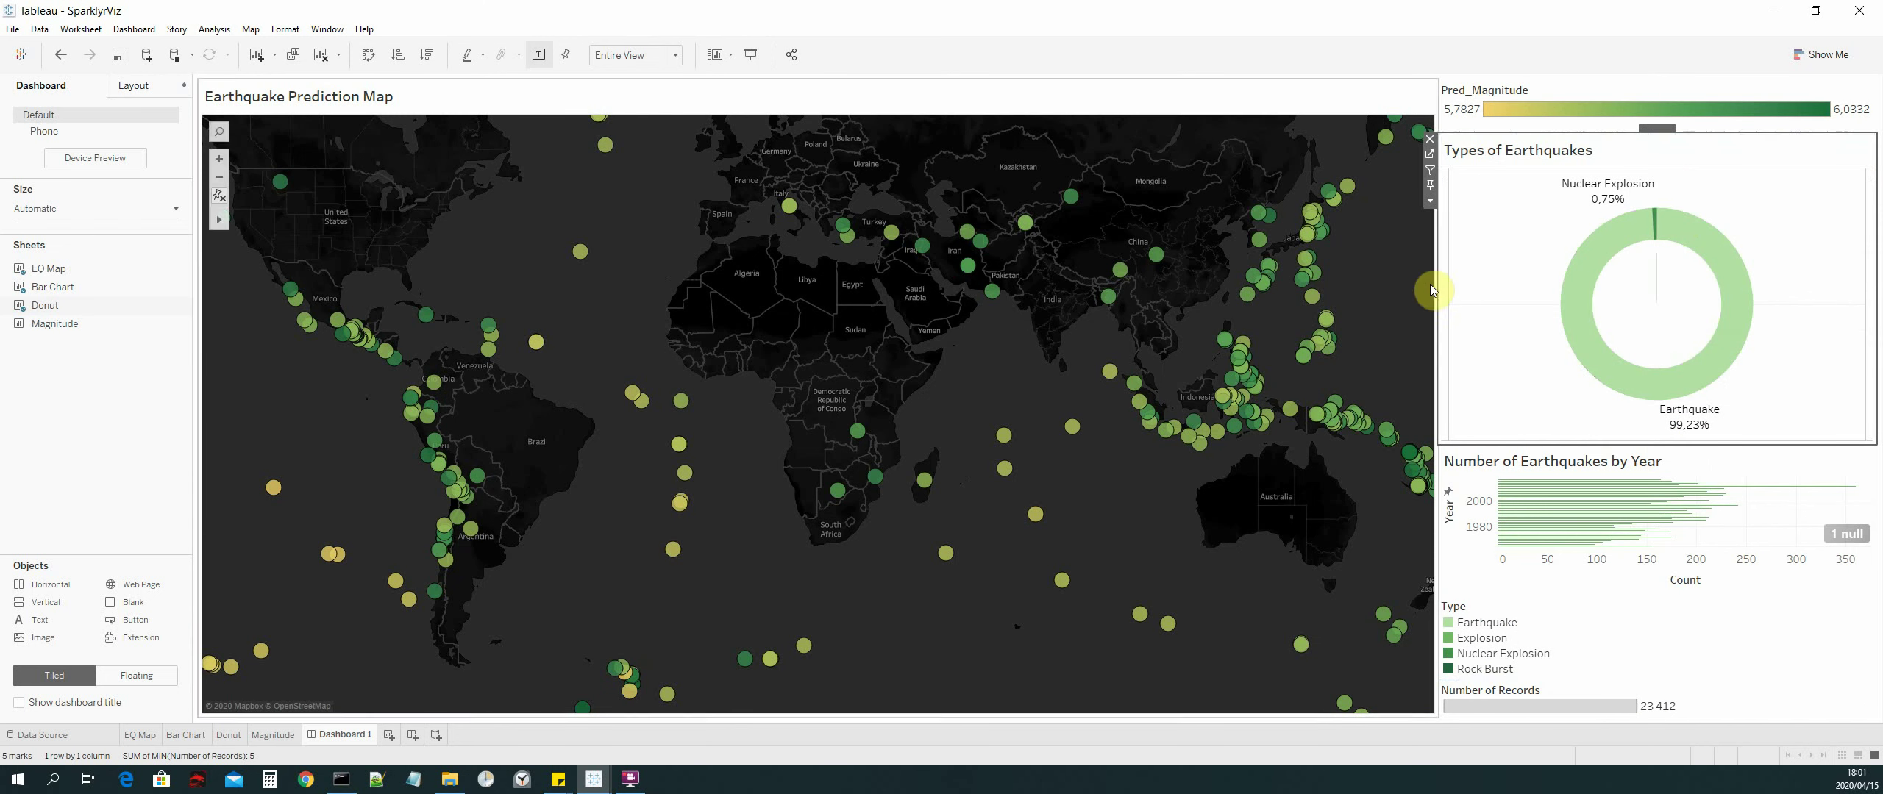
{"action": "left_click_drag", "start_coordinate": [1436, 296], "coordinate": [1316, 295]}
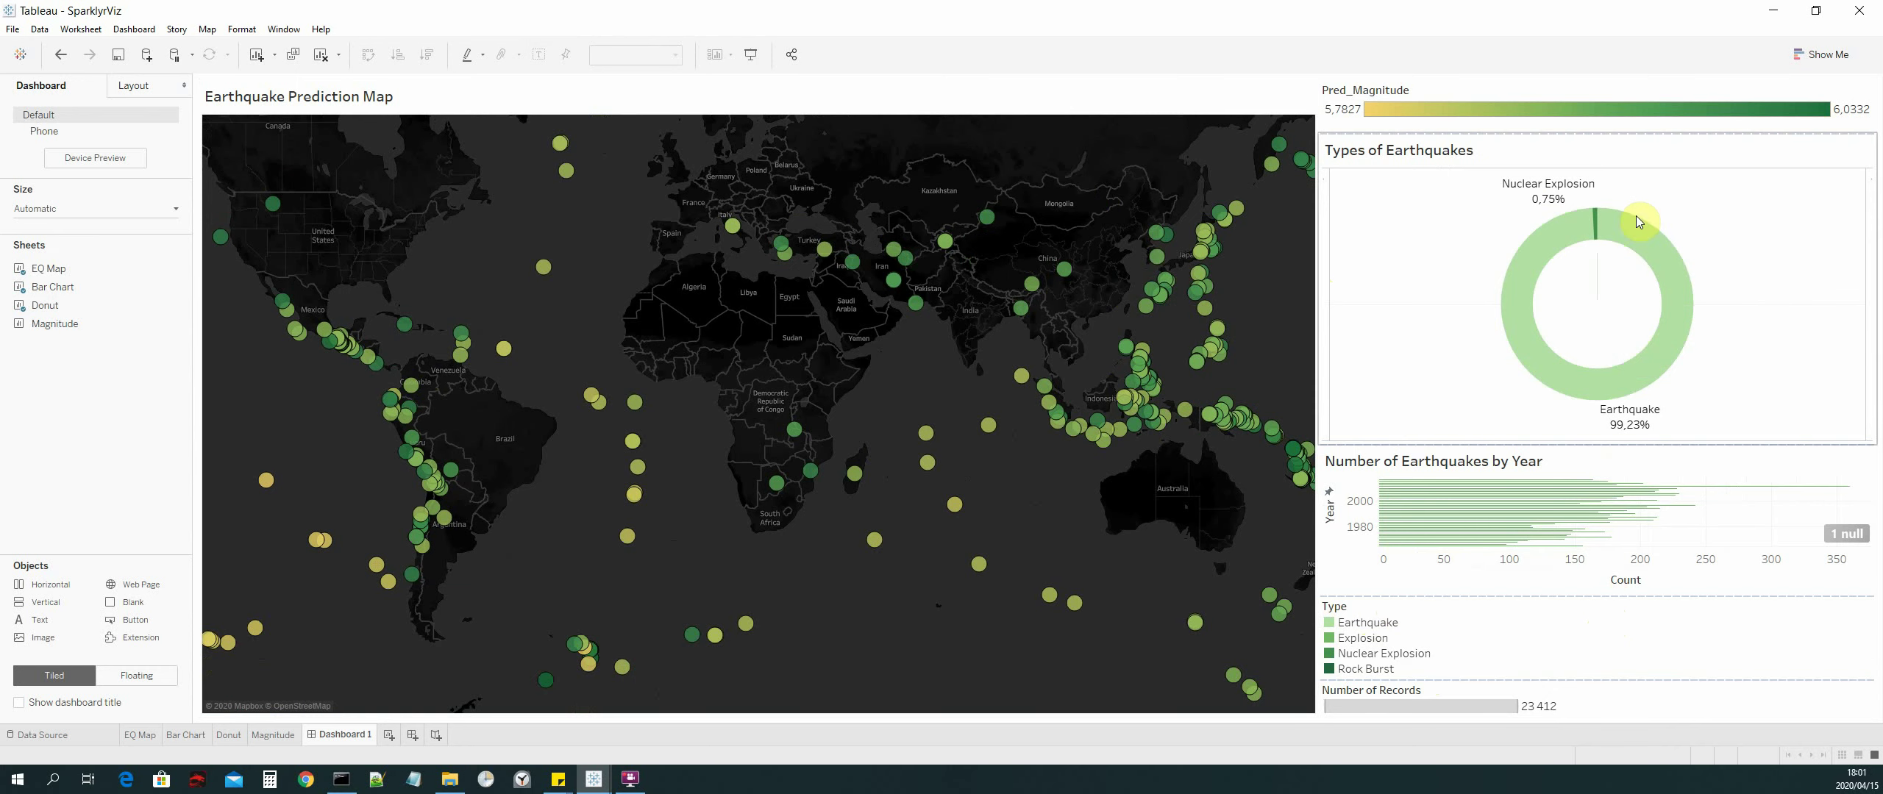
Step: Move the Type legend into its own column at the dashboard's right edge, and enlarge the map and bar chart
{"action": "left_click", "coordinate": [1348, 612]}
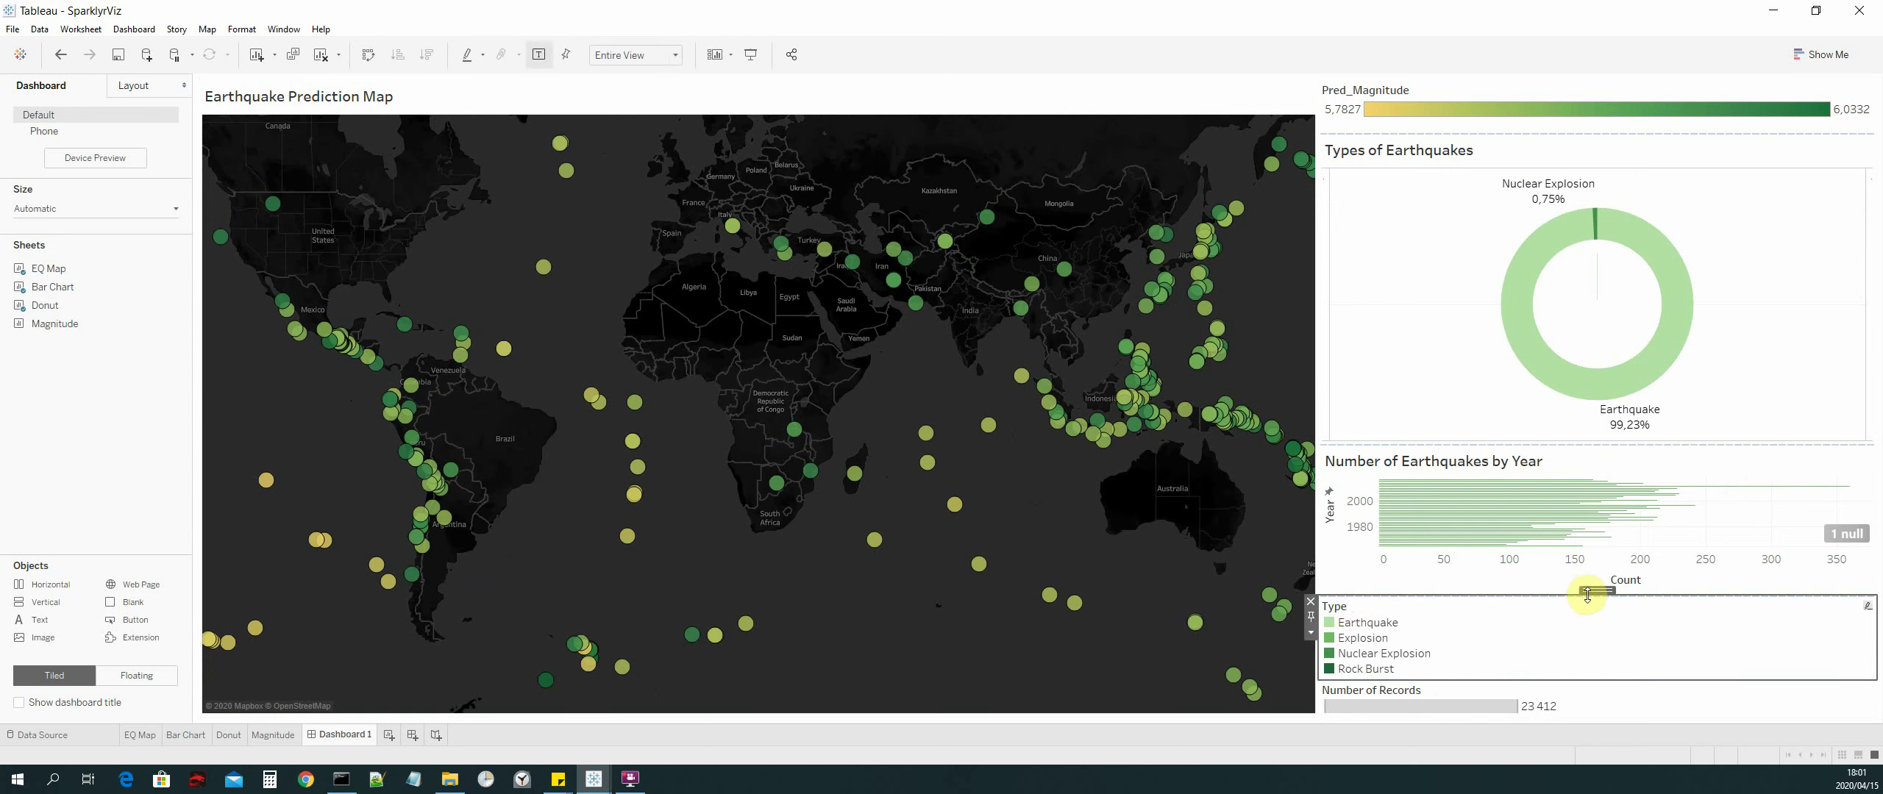
{"action": "mouse_move", "coordinate": [1593, 592]}
{"action": "left_mouse_down"}
{"action": "mouse_move", "coordinate": [1873, 221]}
{"action": "mouse_move", "coordinate": [1852, 244]}
{"action": "mouse_move", "coordinate": [1876, 242]}
{"action": "left_mouse_up"}
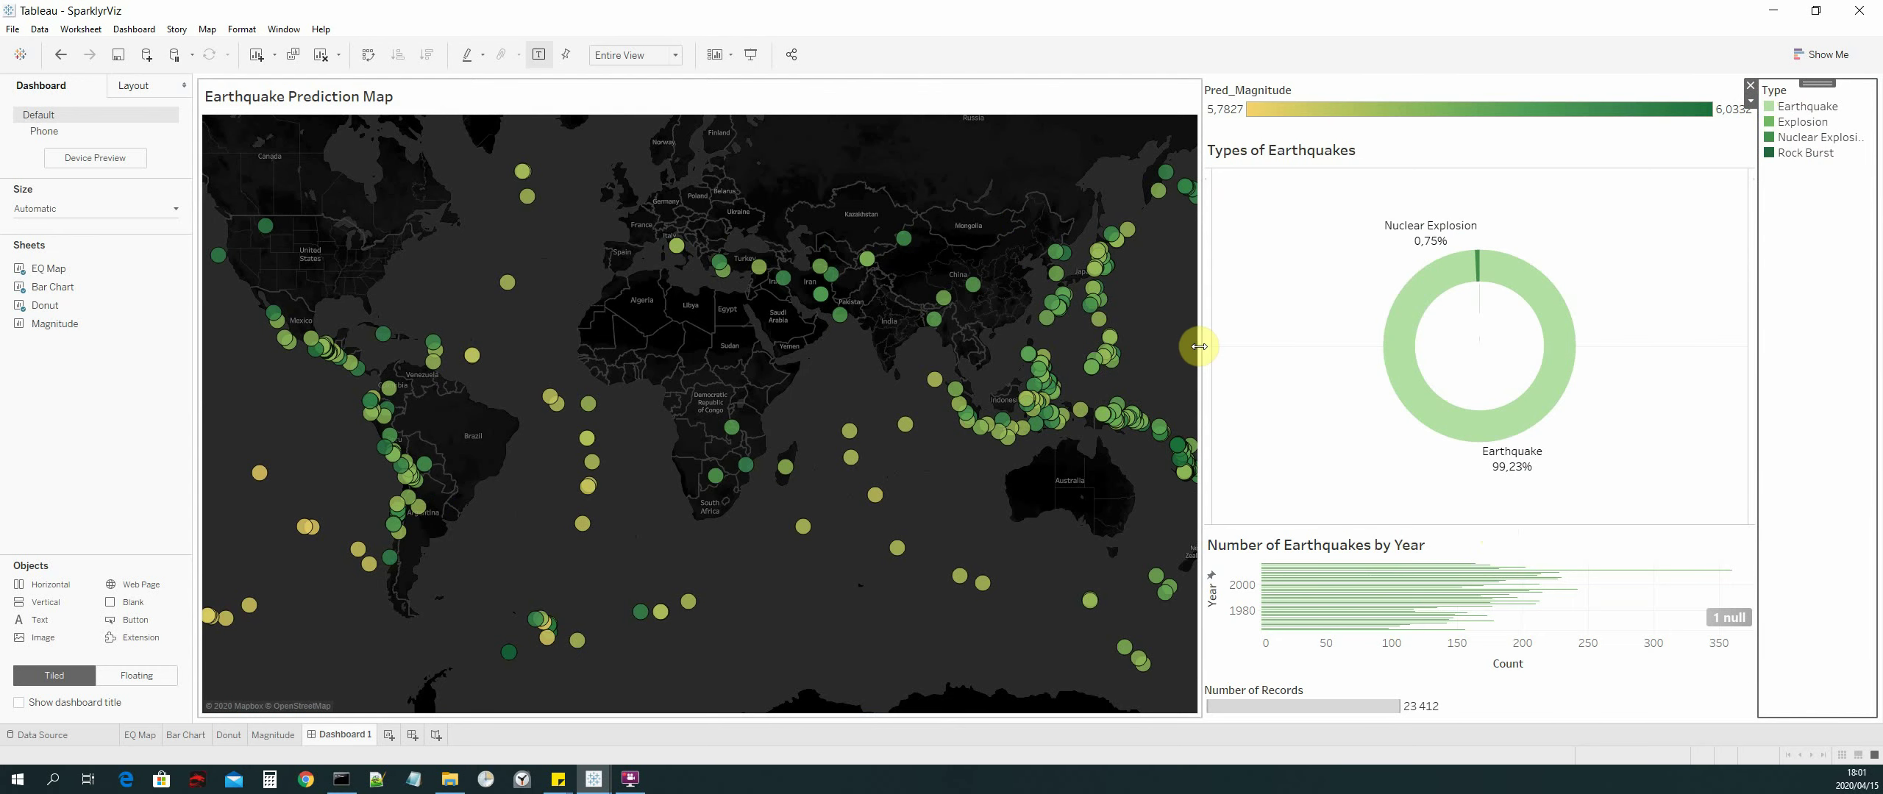
{"action": "left_click_drag", "start_coordinate": [1202, 347], "coordinate": [1305, 352]}
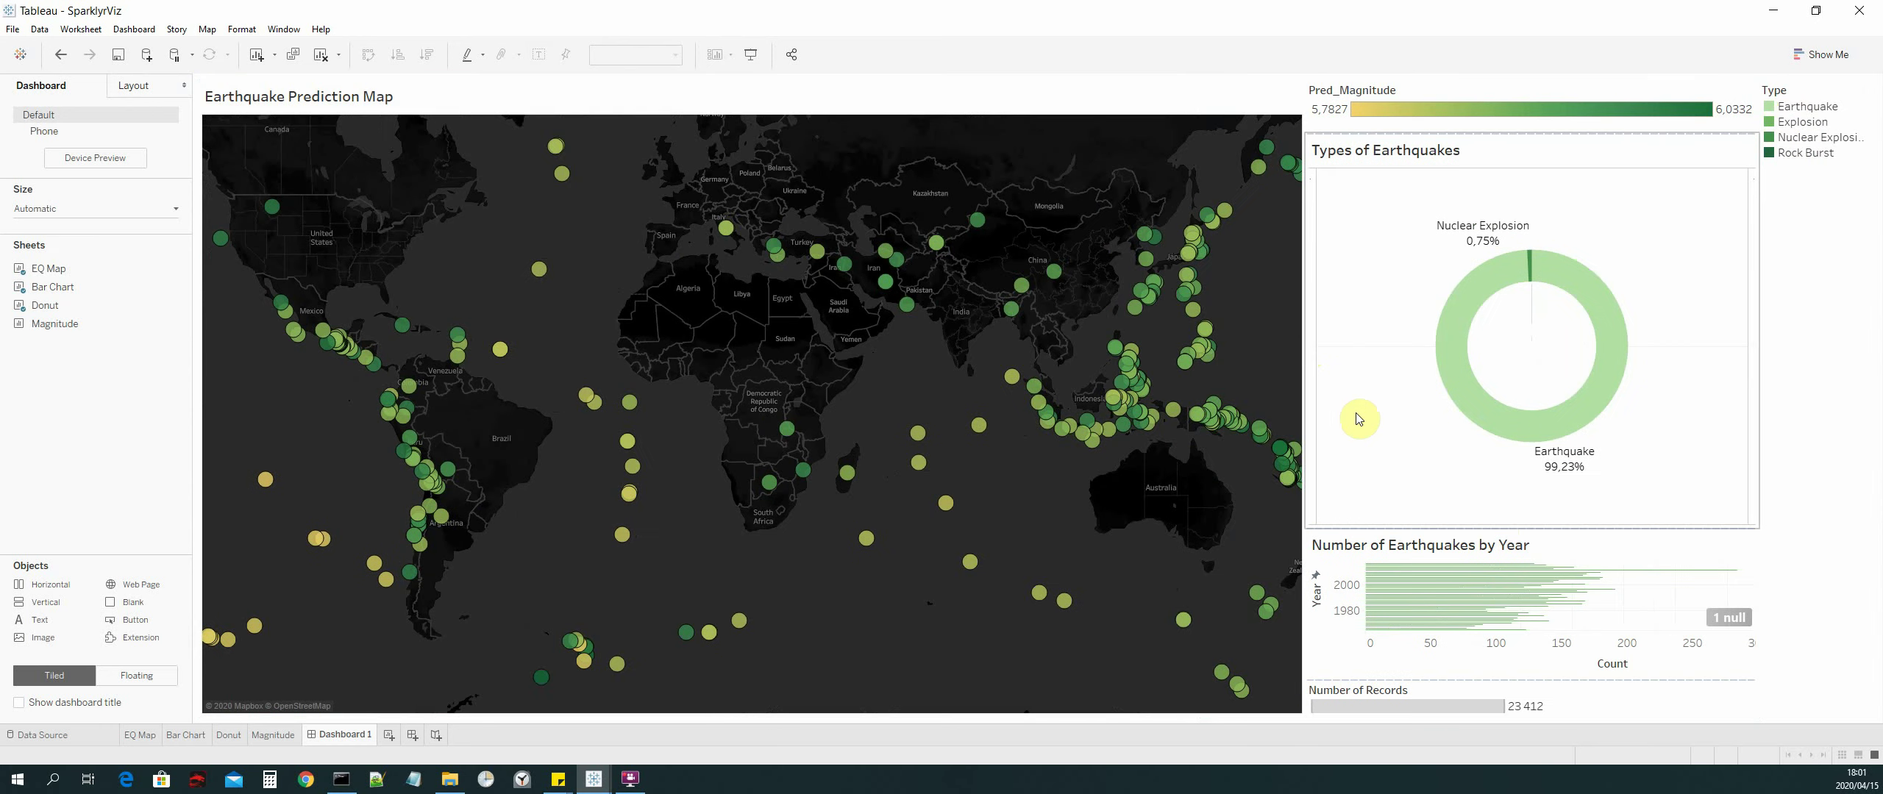
{"action": "left_click_drag", "start_coordinate": [1588, 525], "coordinate": [1598, 409]}
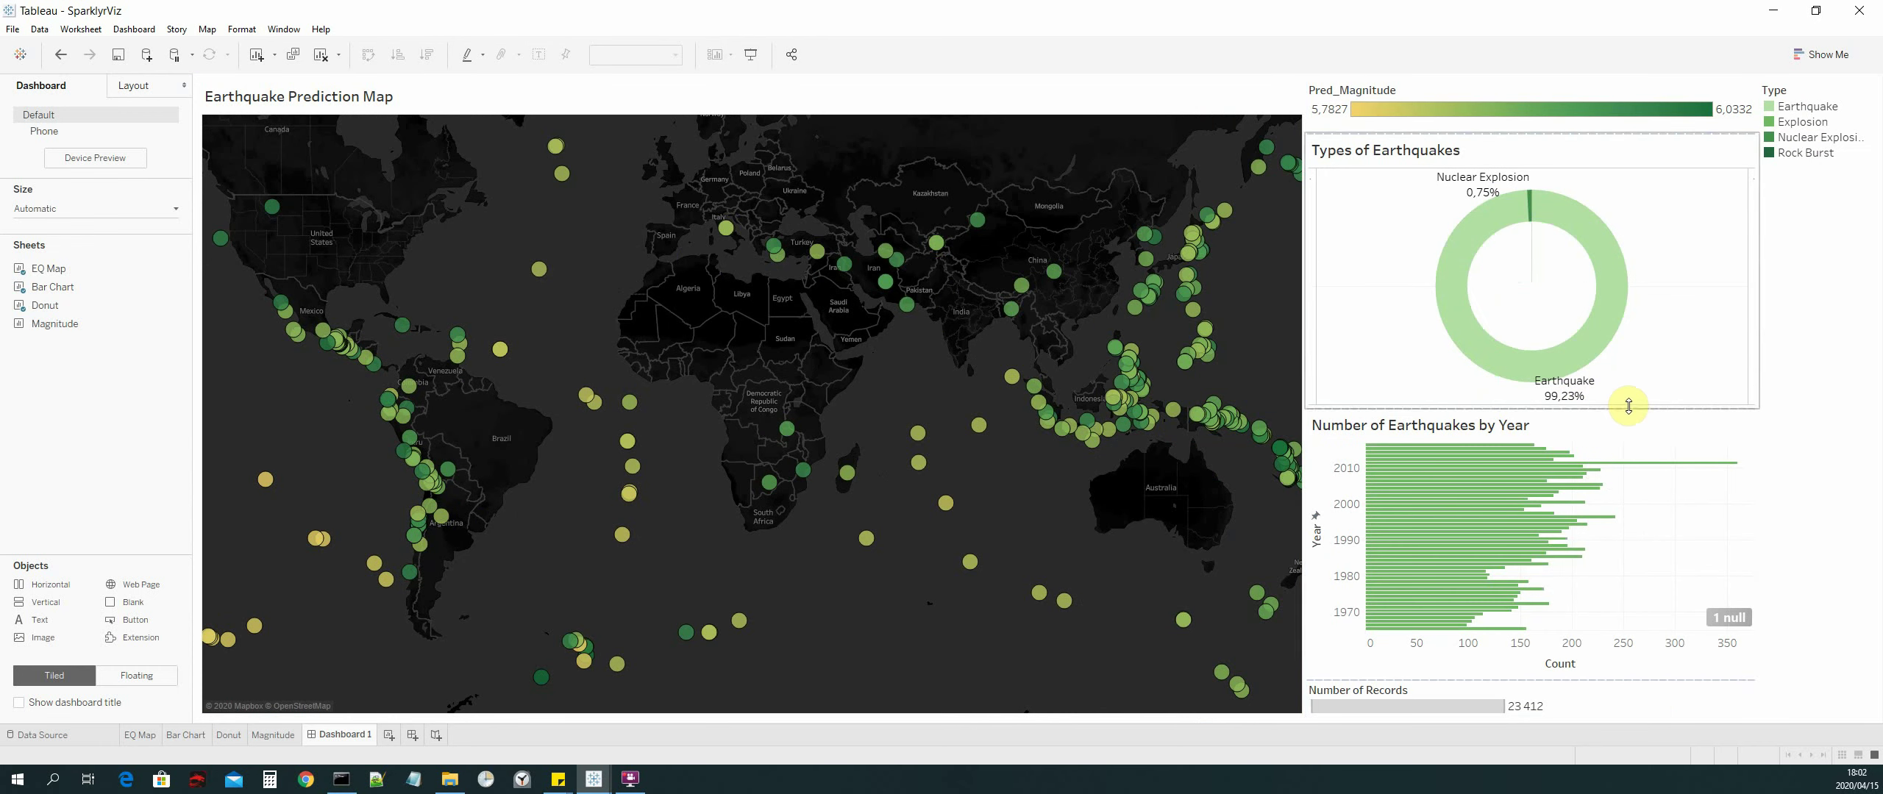
Step: Shorten the donut chart to give the bar chart more height, and narrow their column to widen the map
{"action": "left_click_drag", "start_coordinate": [1627, 405], "coordinate": [1634, 358]}
{"action": "left_click_drag", "start_coordinate": [1303, 328], "coordinate": [1435, 331]}
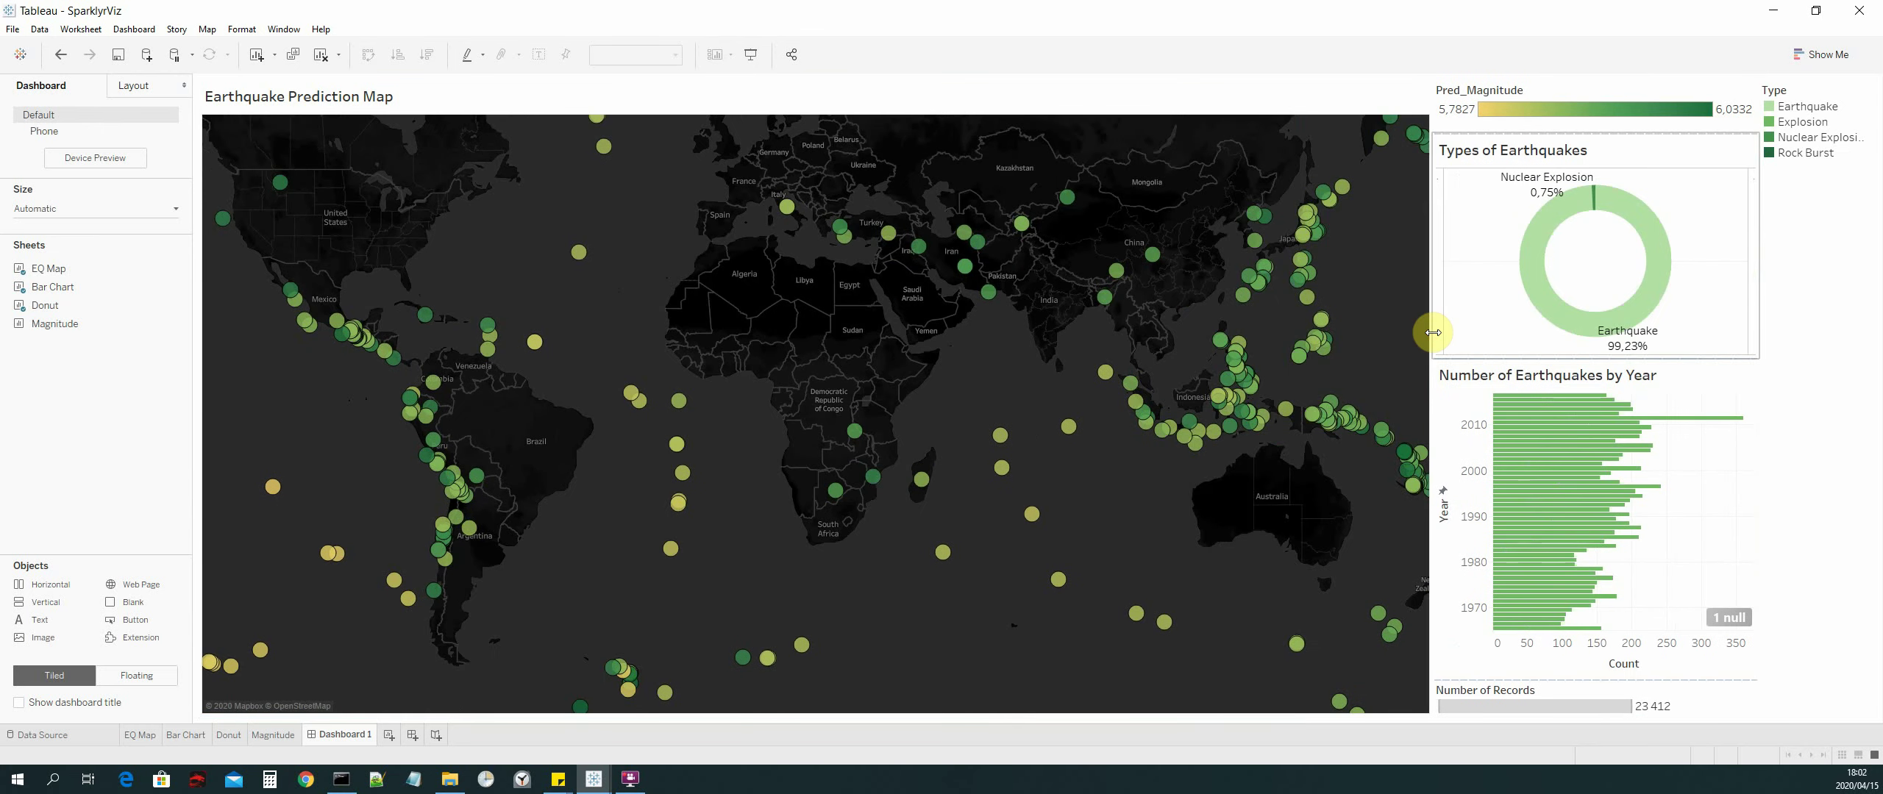
{"action": "left_click_drag", "start_coordinate": [1705, 360], "coordinate": [1694, 330]}
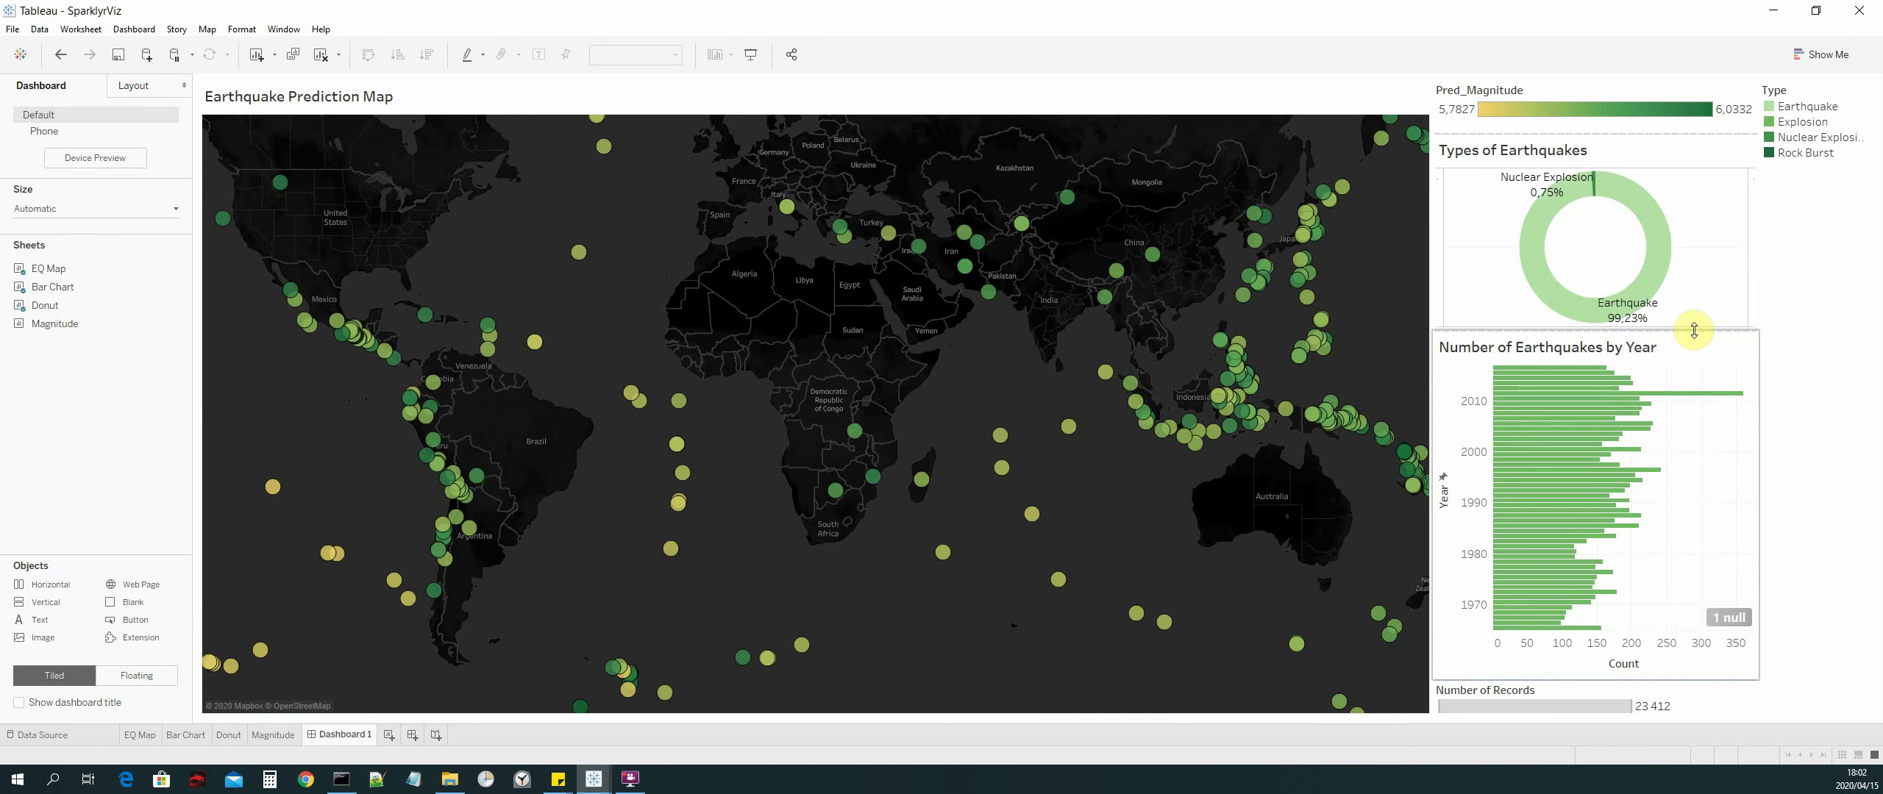
{"action": "left_click", "coordinate": [1746, 326]}
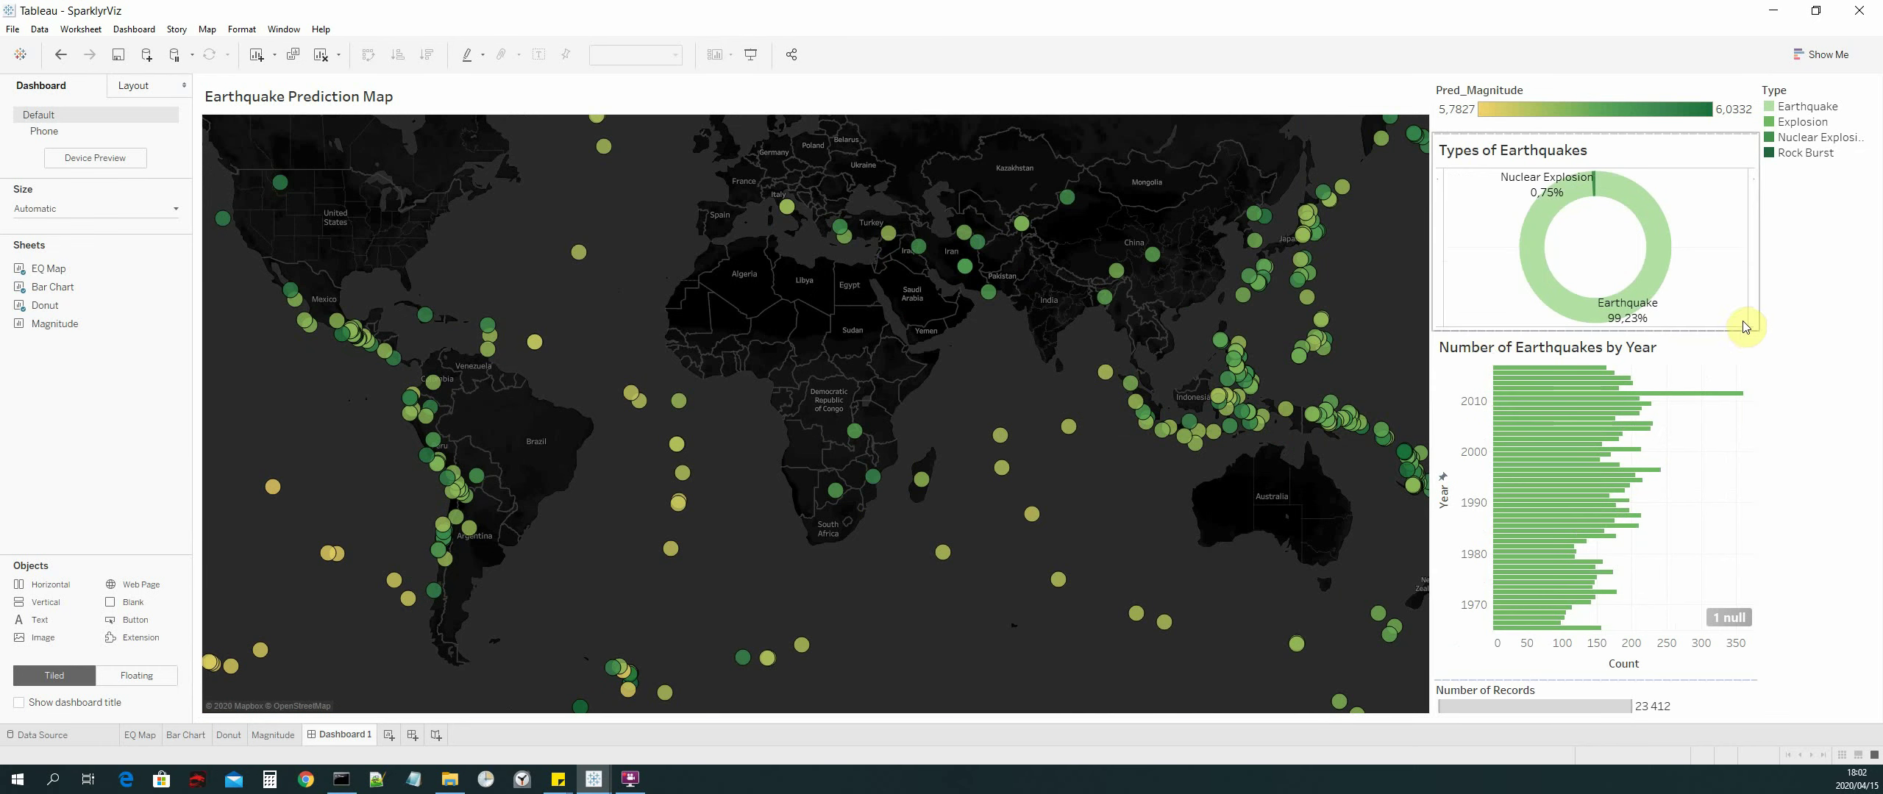
{"action": "left_click_drag", "start_coordinate": [1724, 328], "coordinate": [1723, 317]}
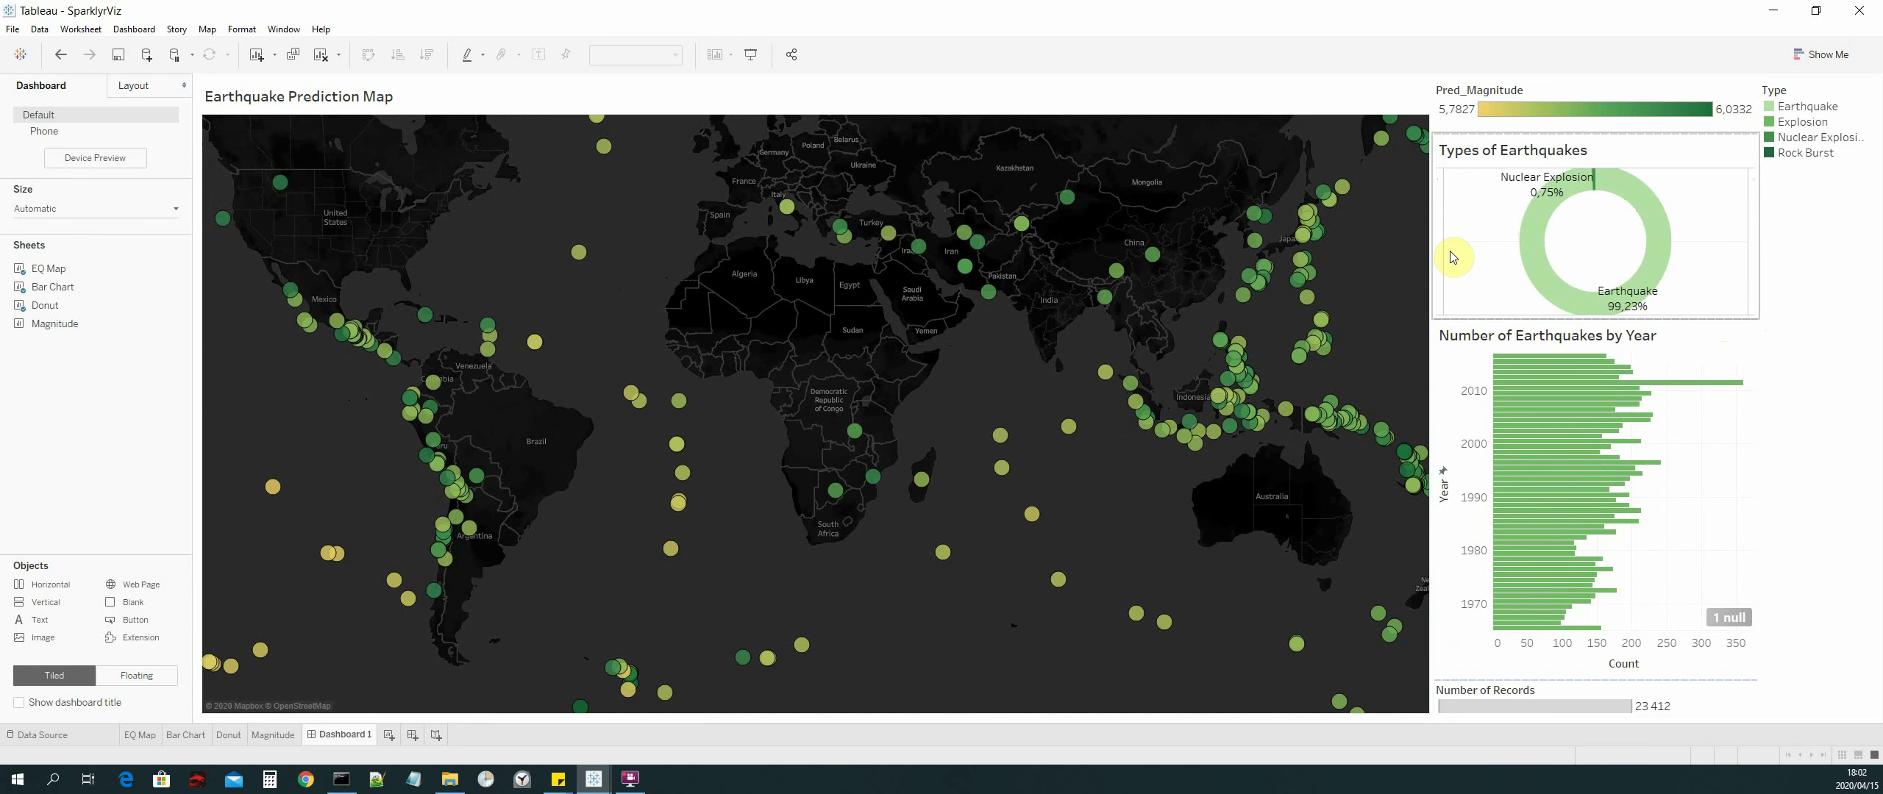
{"action": "left_click", "coordinate": [1829, 320]}
{"action": "left_click", "coordinate": [892, 399]}
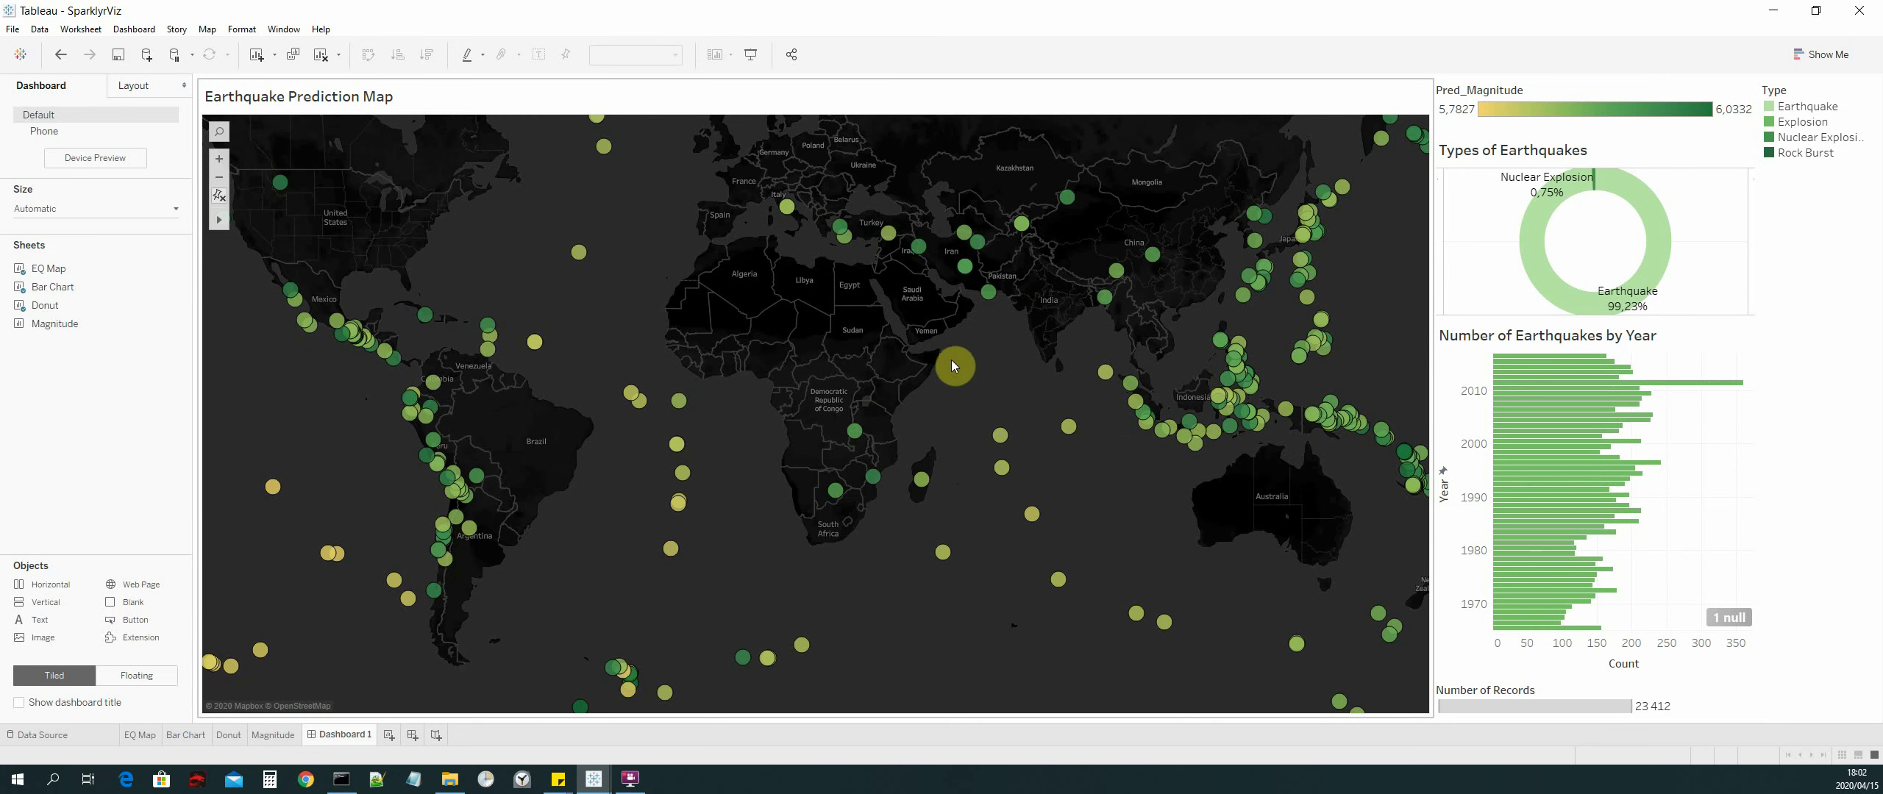
Step: Add the Magnitude sheet below the map and reduce its height to about a third of the dashboard
{"action": "mouse_move", "coordinate": [69, 329]}
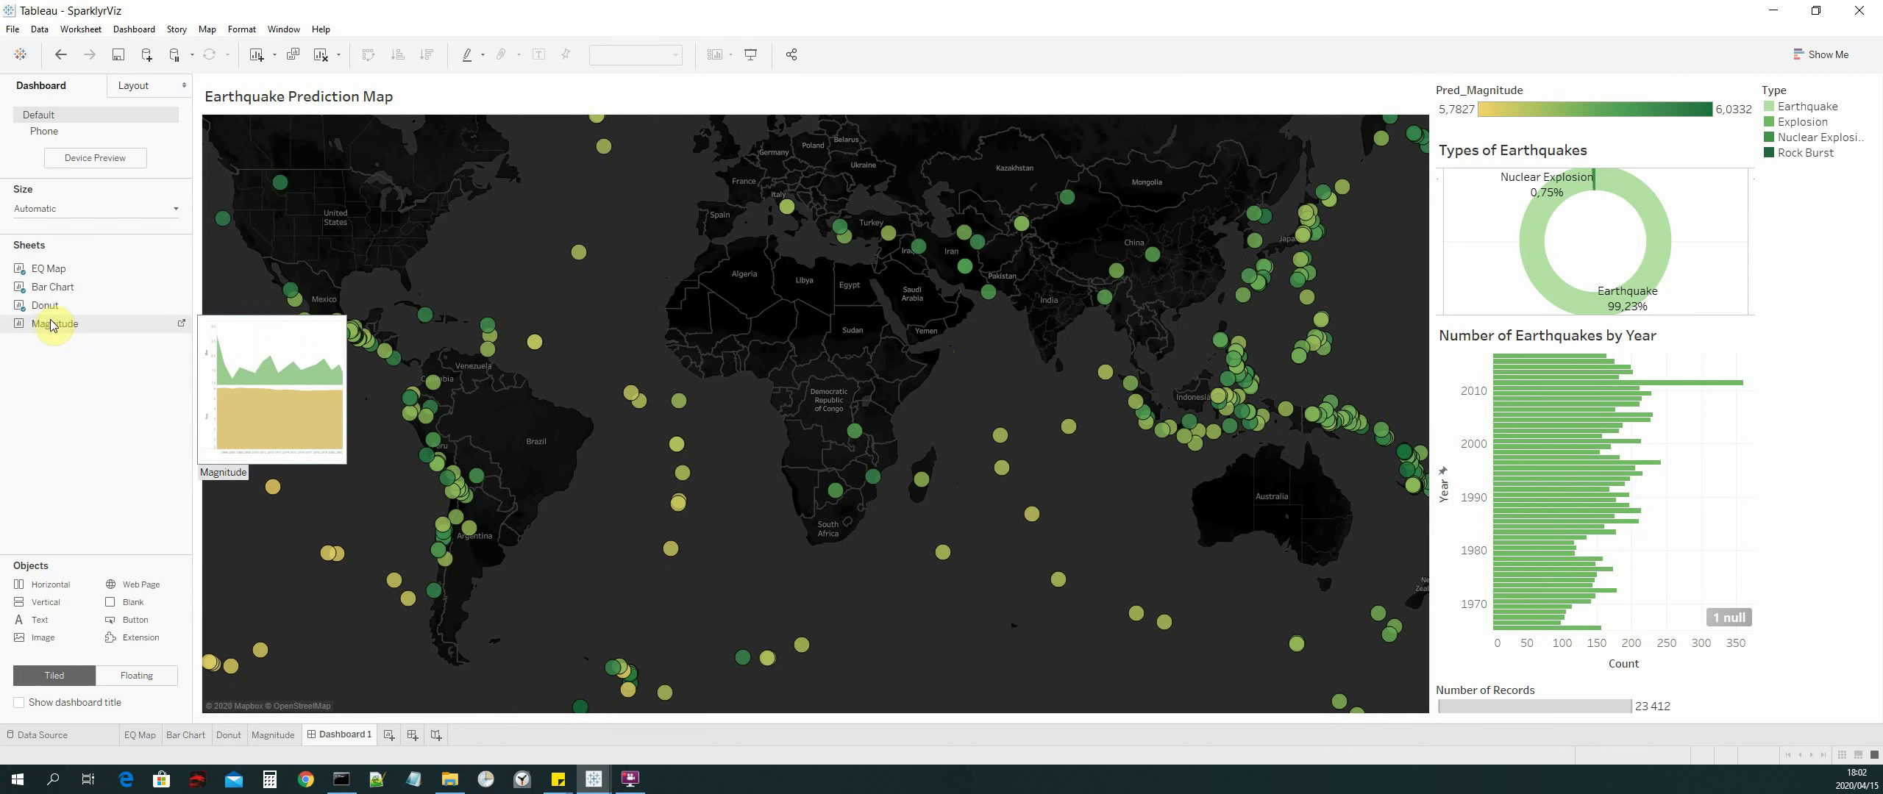
{"action": "left_click_drag", "start_coordinate": [49, 329], "coordinate": [891, 523]}
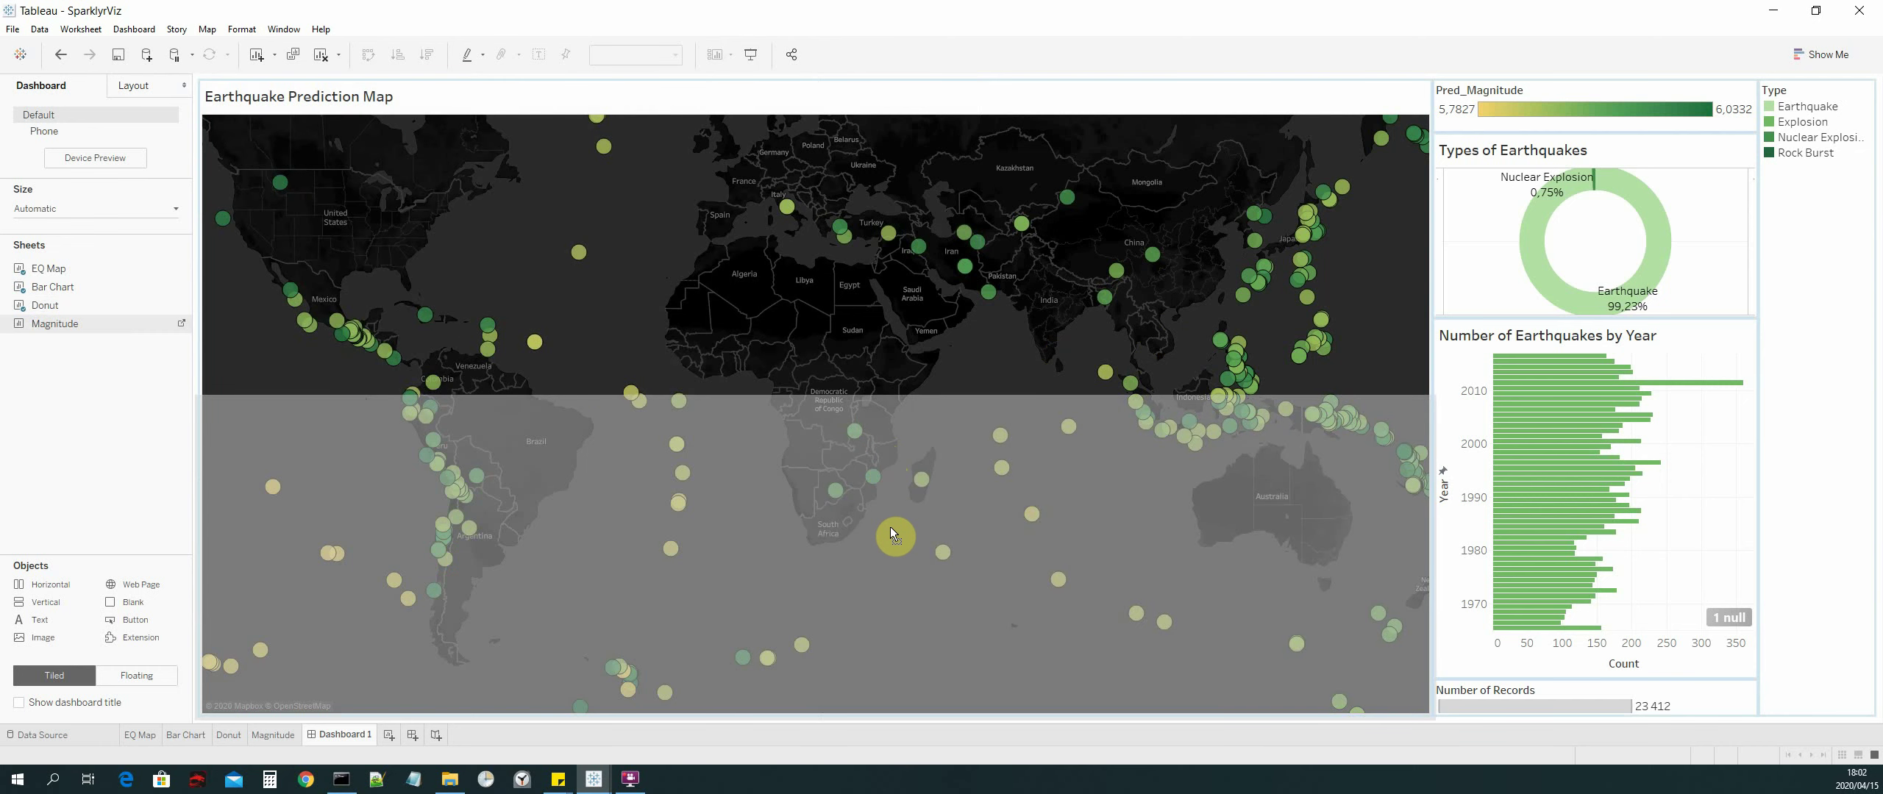
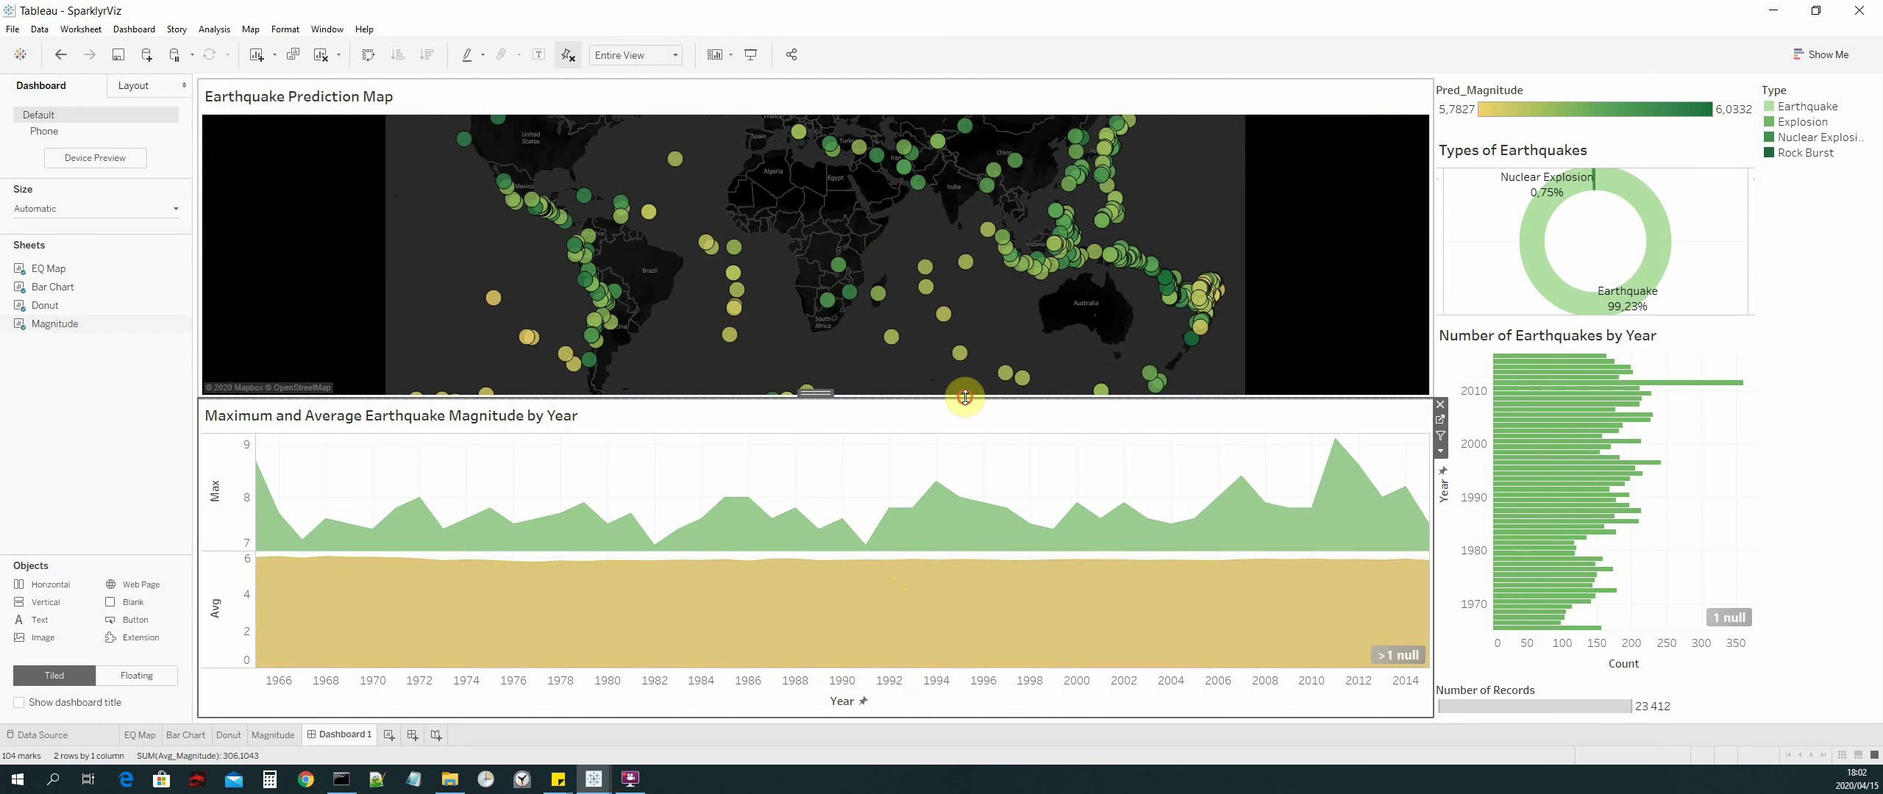
{"action": "left_click_drag", "start_coordinate": [962, 400], "coordinate": [950, 490]}
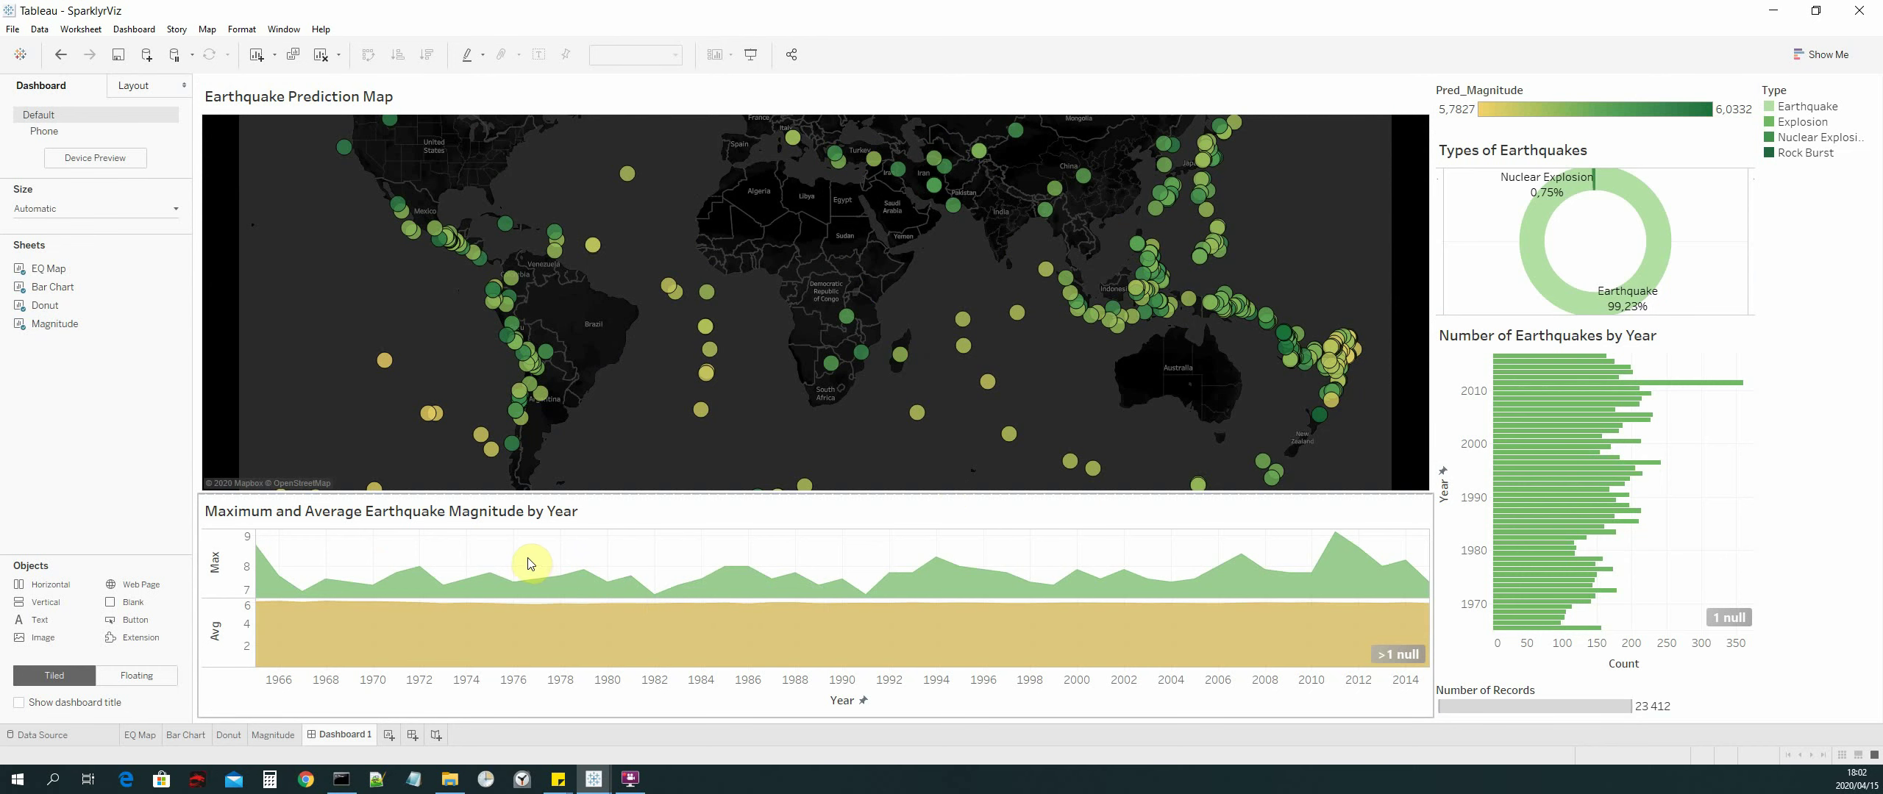
{"action": "left_click_drag", "start_coordinate": [657, 495], "coordinate": [653, 524]}
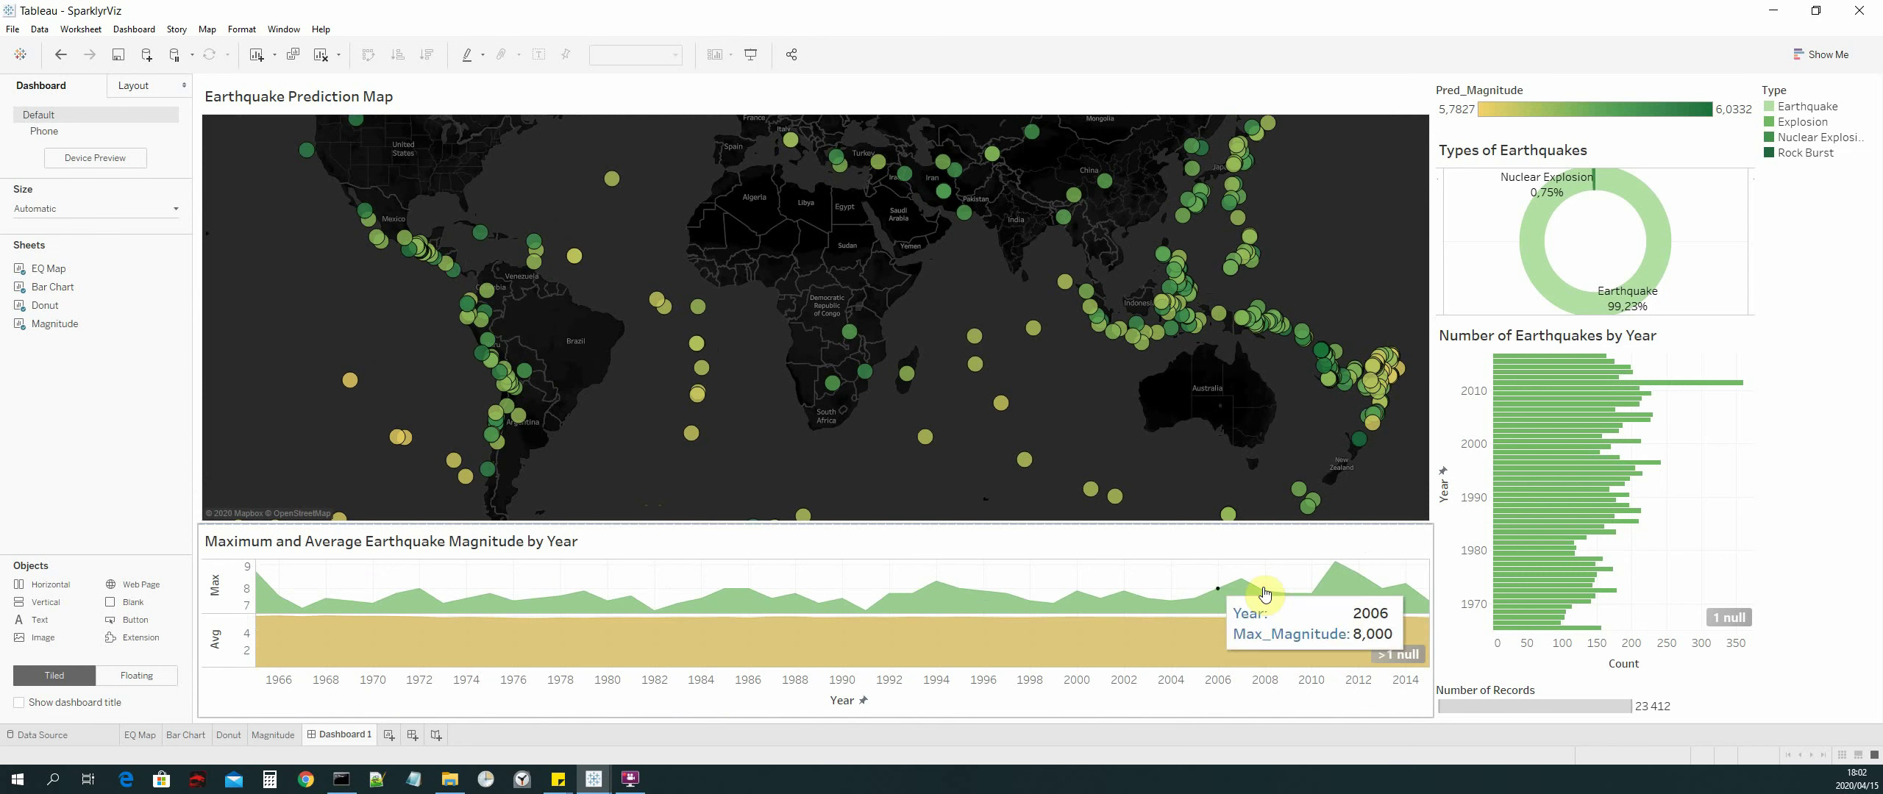
{"action": "mouse_move", "coordinate": [767, 589]}
{"action": "left_click_drag", "start_coordinate": [841, 520], "coordinate": [845, 513]}
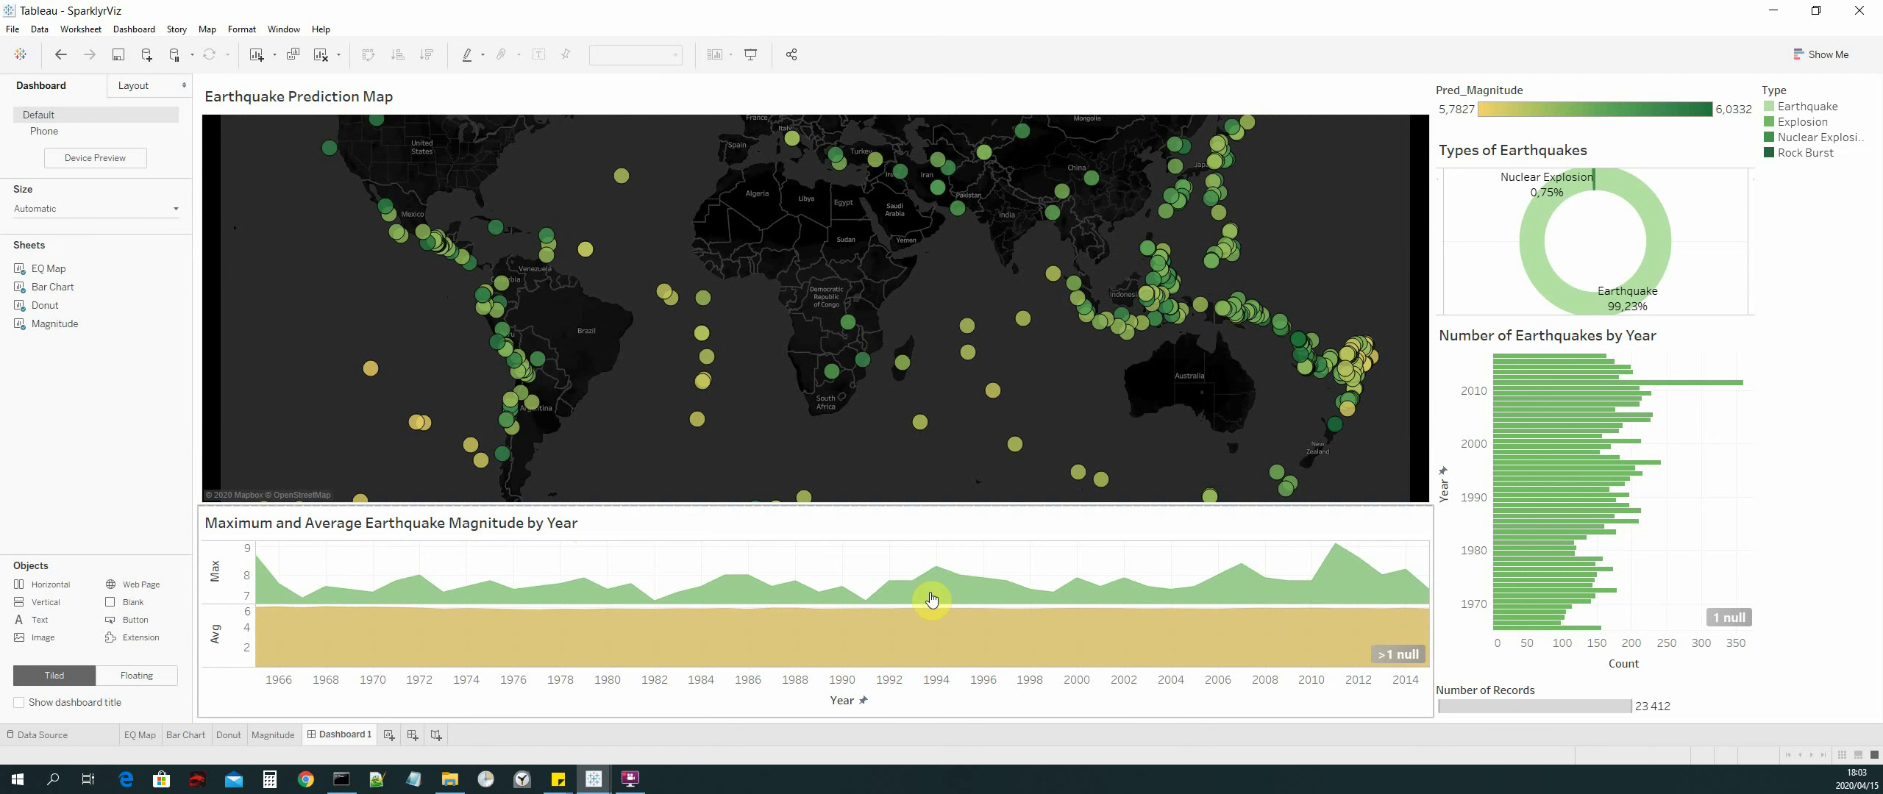
Step: Remove the Number of Records legend from the dashboard
{"action": "mouse_move", "coordinate": [1131, 333]}
{"action": "scroll", "coordinate": [968, 301], "scroll_direction": "up", "scroll_amount": 1}
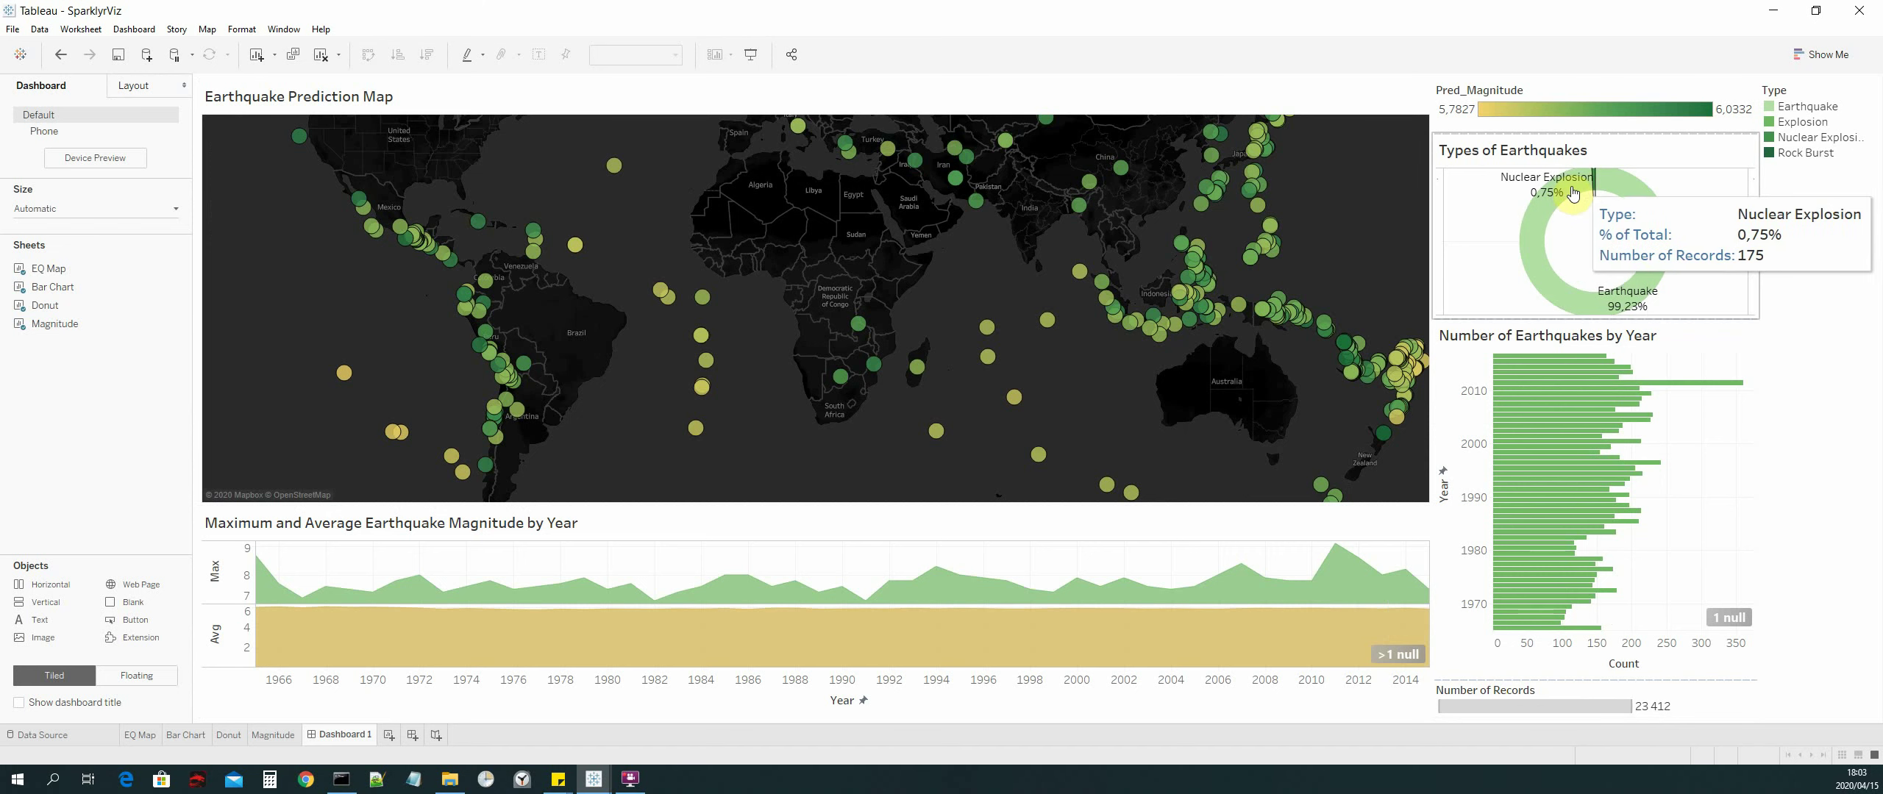
{"action": "right_click", "coordinate": [1509, 693]}
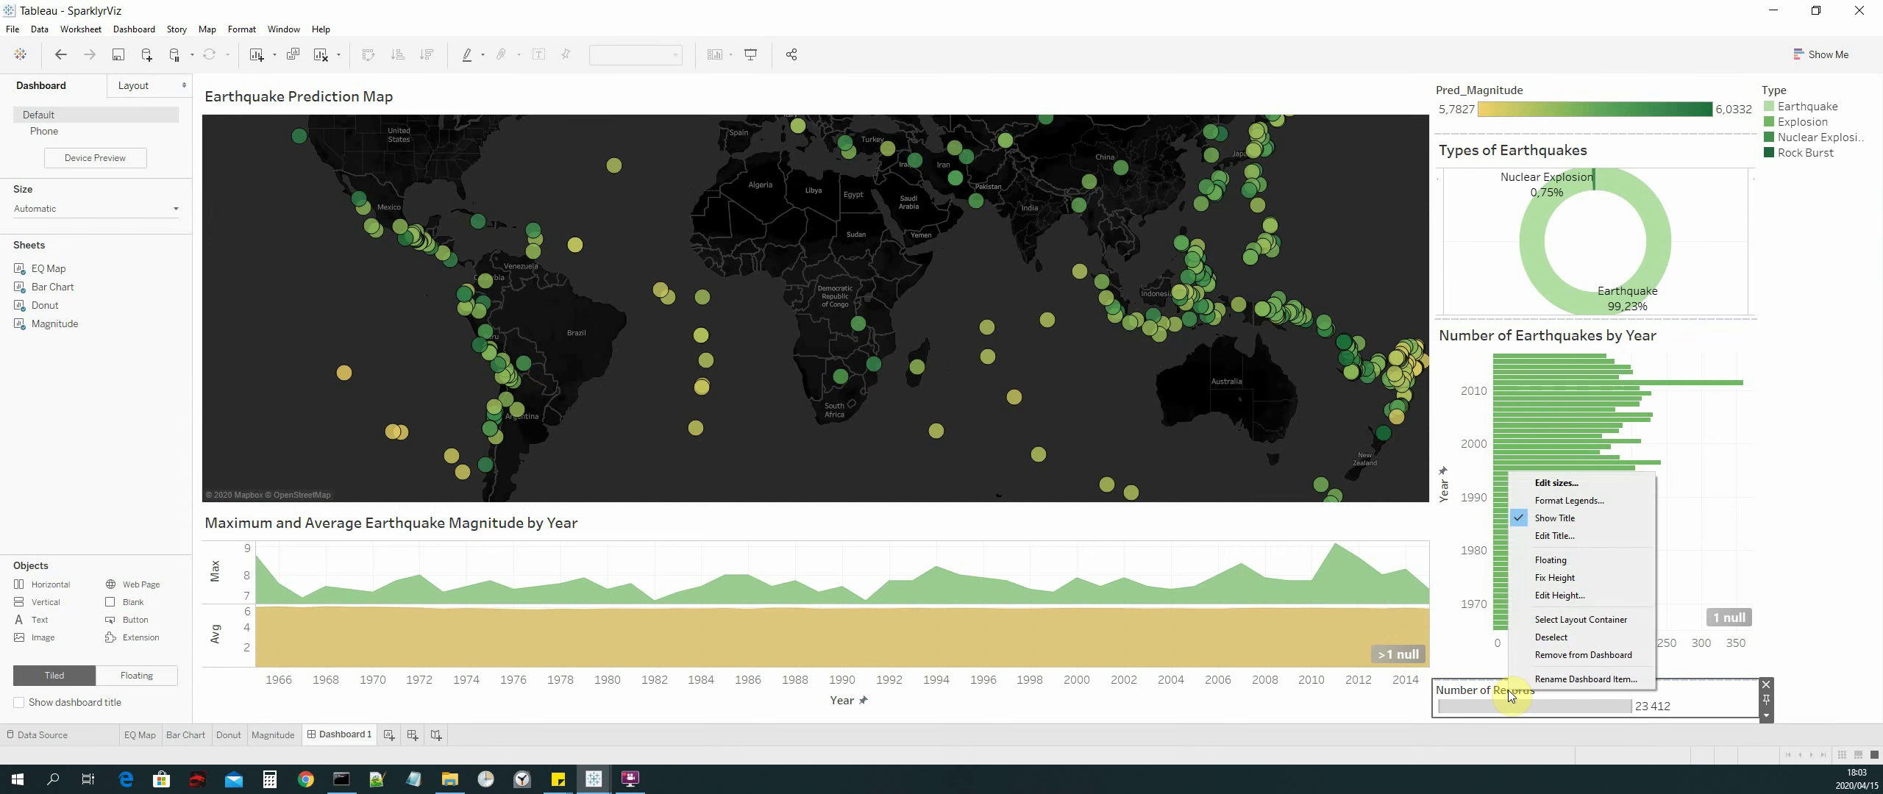
{"action": "left_click", "coordinate": [1605, 655]}
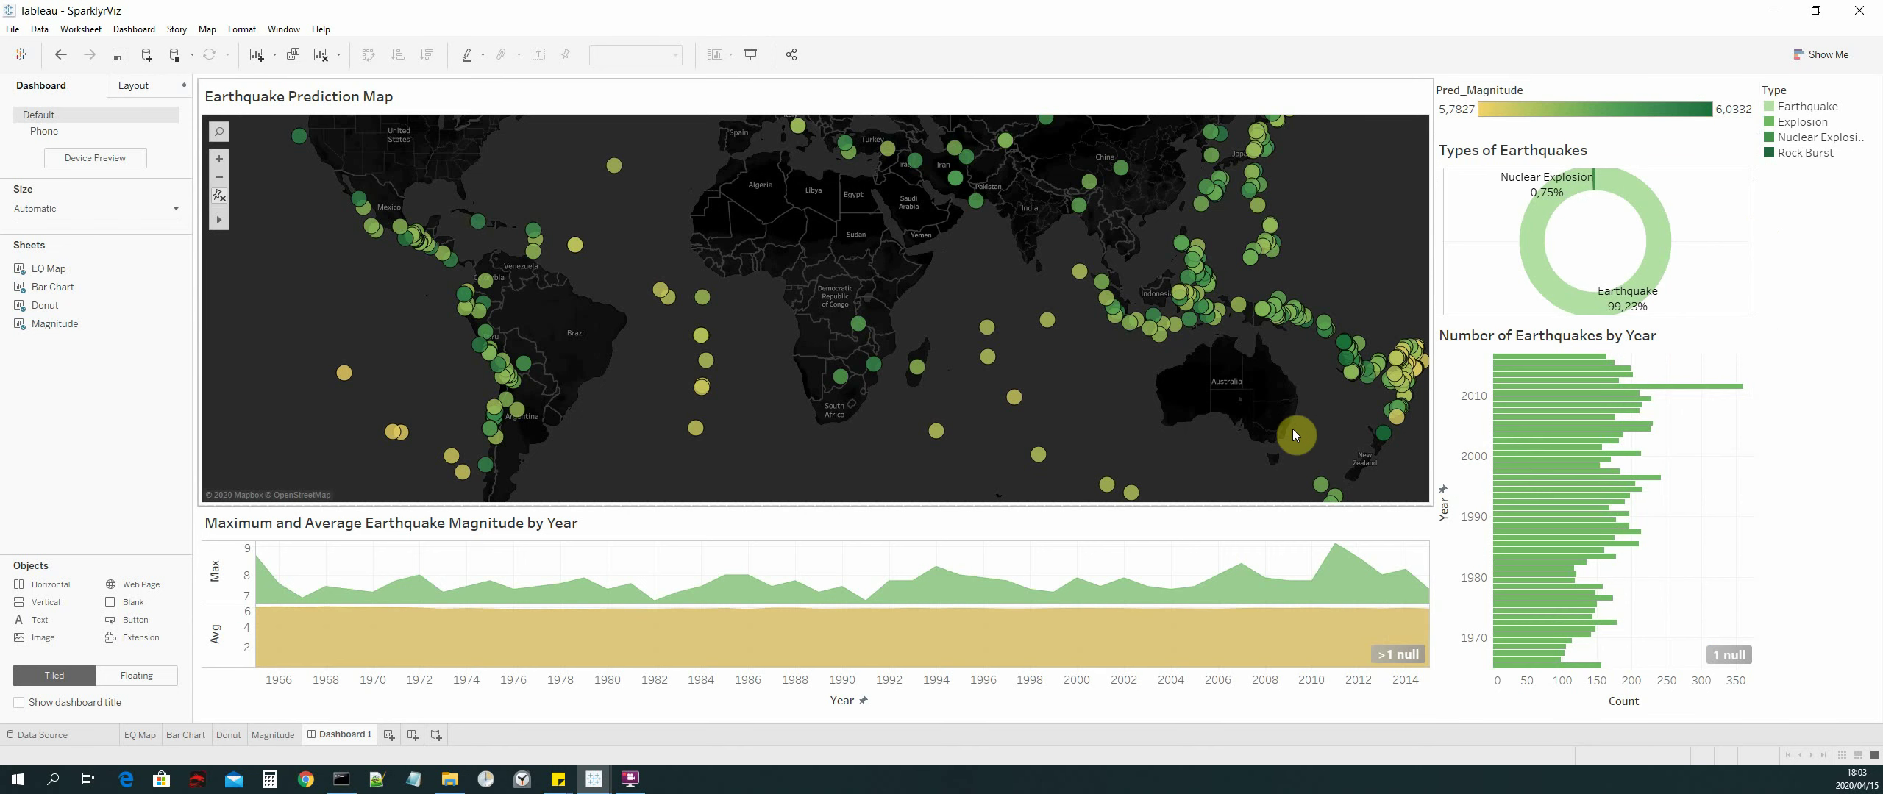
Step: Make the Pred_Magnitude legend floating and place it over the map near Australia
{"action": "right_click", "coordinate": [1608, 94]}
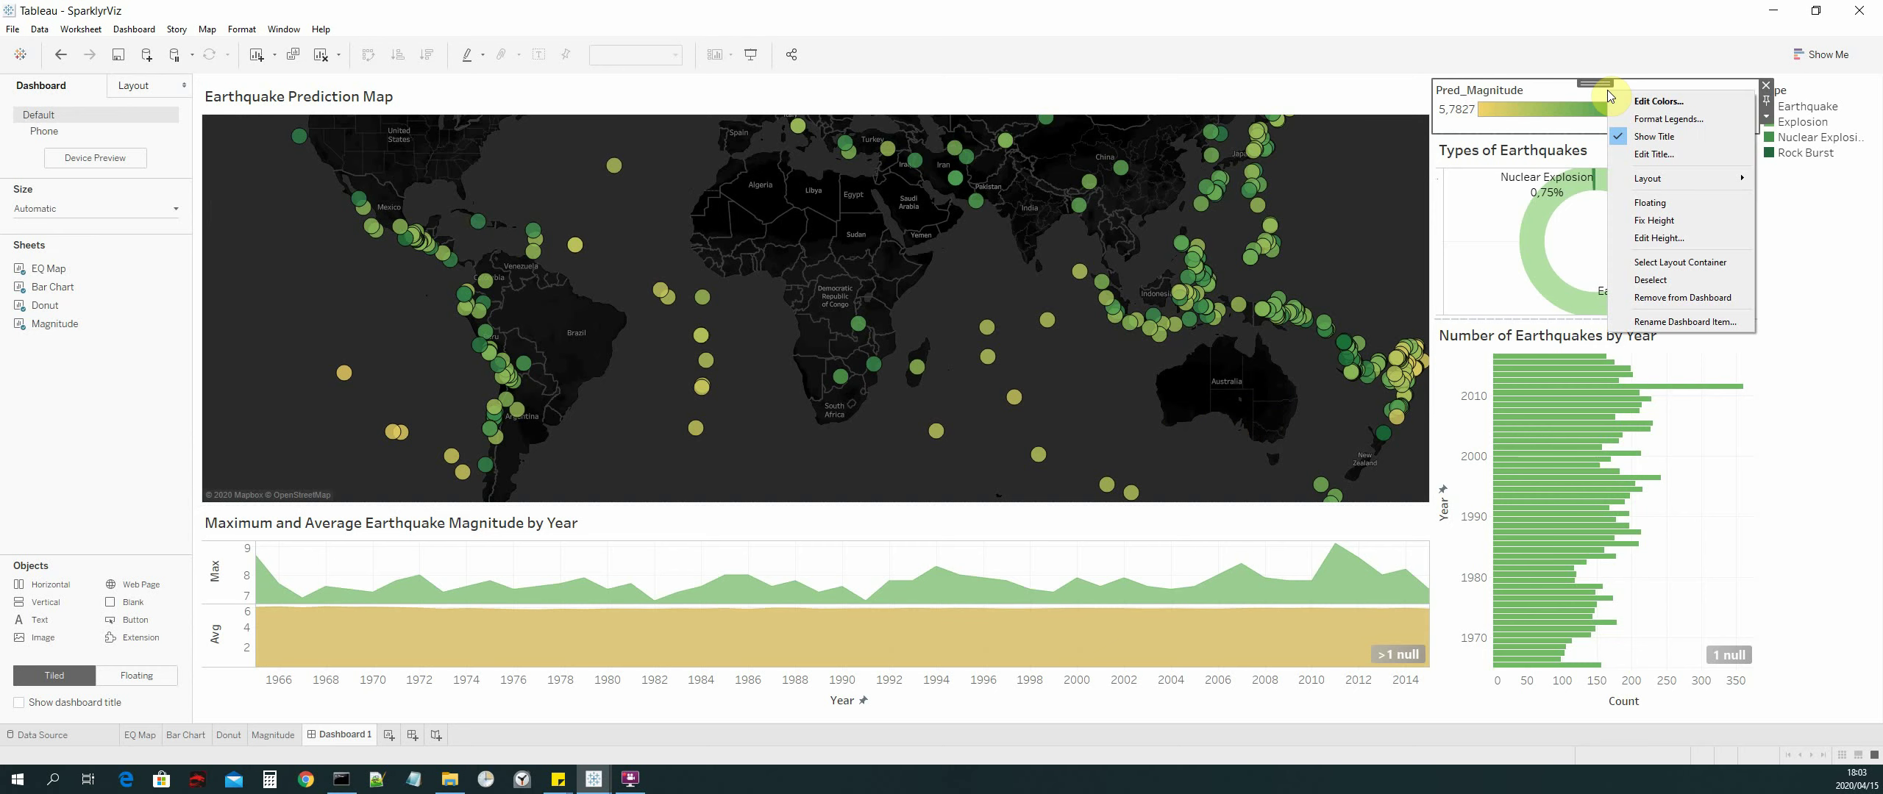
{"action": "left_click", "coordinate": [1670, 206]}
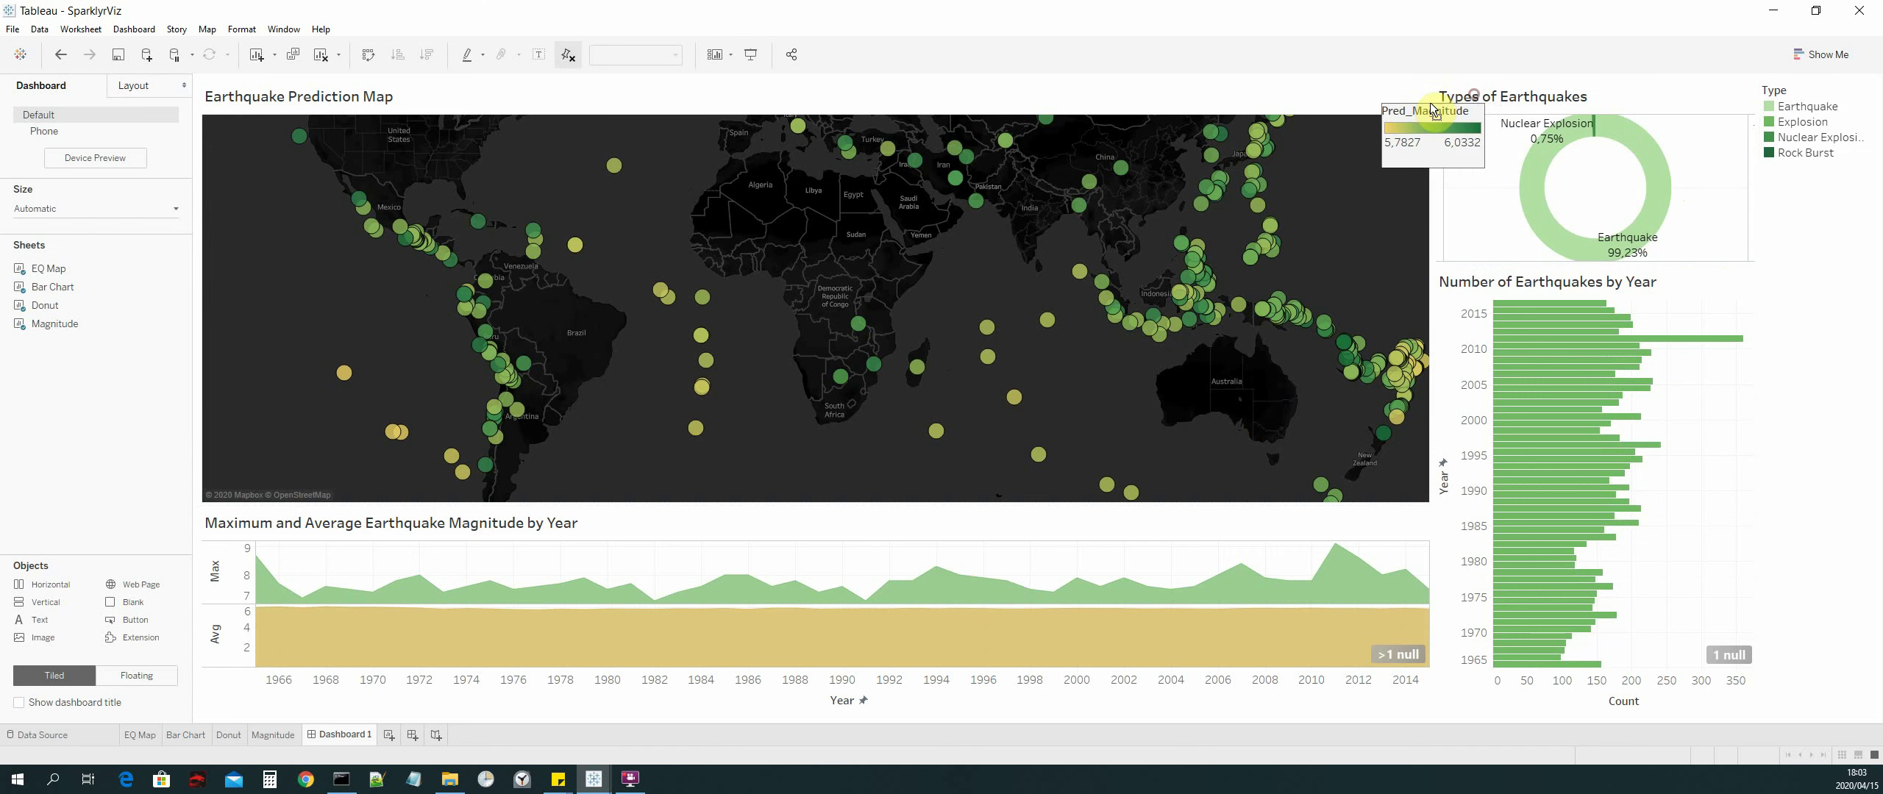
{"action": "left_click_drag", "start_coordinate": [1474, 94], "coordinate": [1208, 392]}
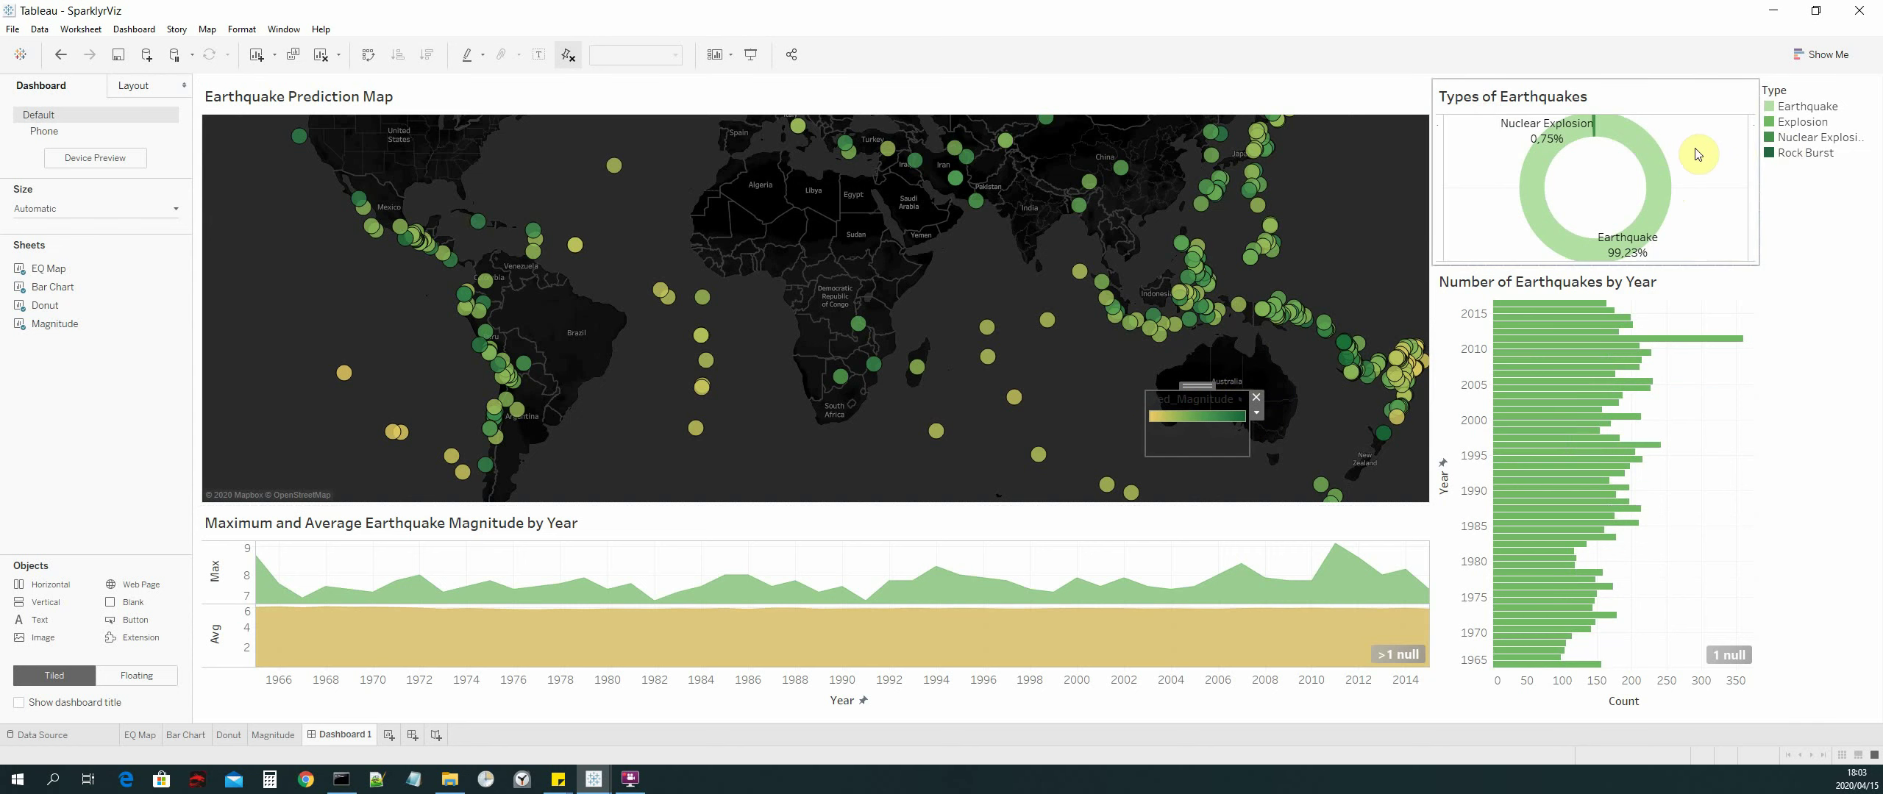
Step: Increase the donut chart's height above the bar chart, and narrow their column slightly to widen the map
{"action": "left_click", "coordinate": [1679, 223]}
{"action": "left_click", "coordinate": [1715, 312]}
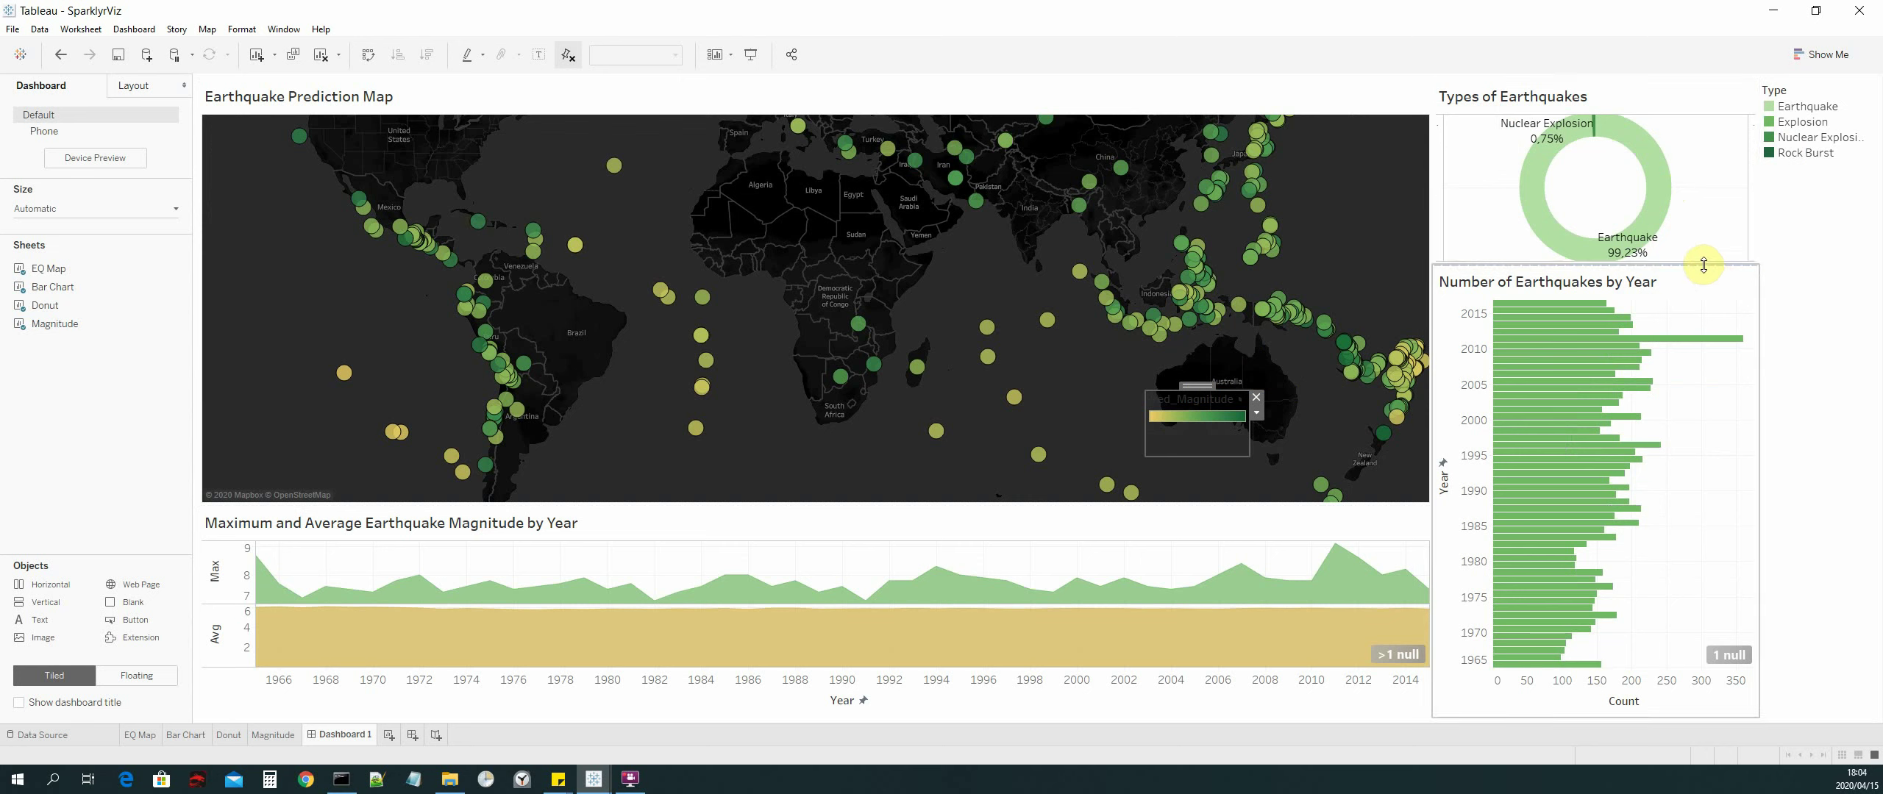
{"action": "left_click_drag", "start_coordinate": [1703, 264], "coordinate": [1686, 316]}
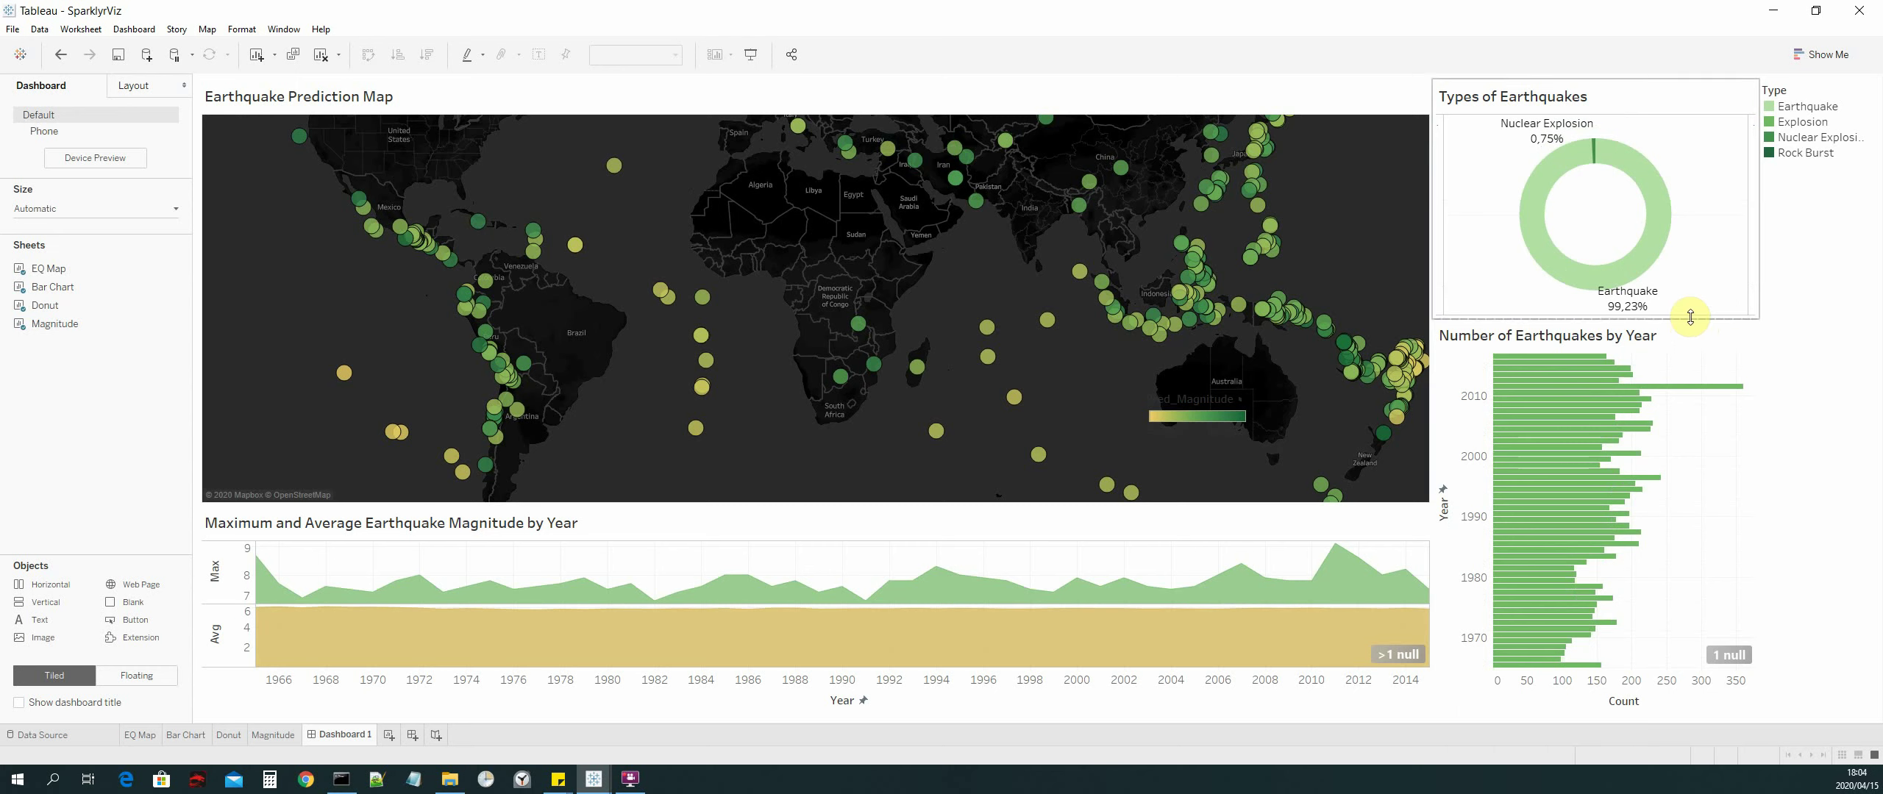
{"action": "left_click_drag", "start_coordinate": [1690, 317], "coordinate": [1690, 326]}
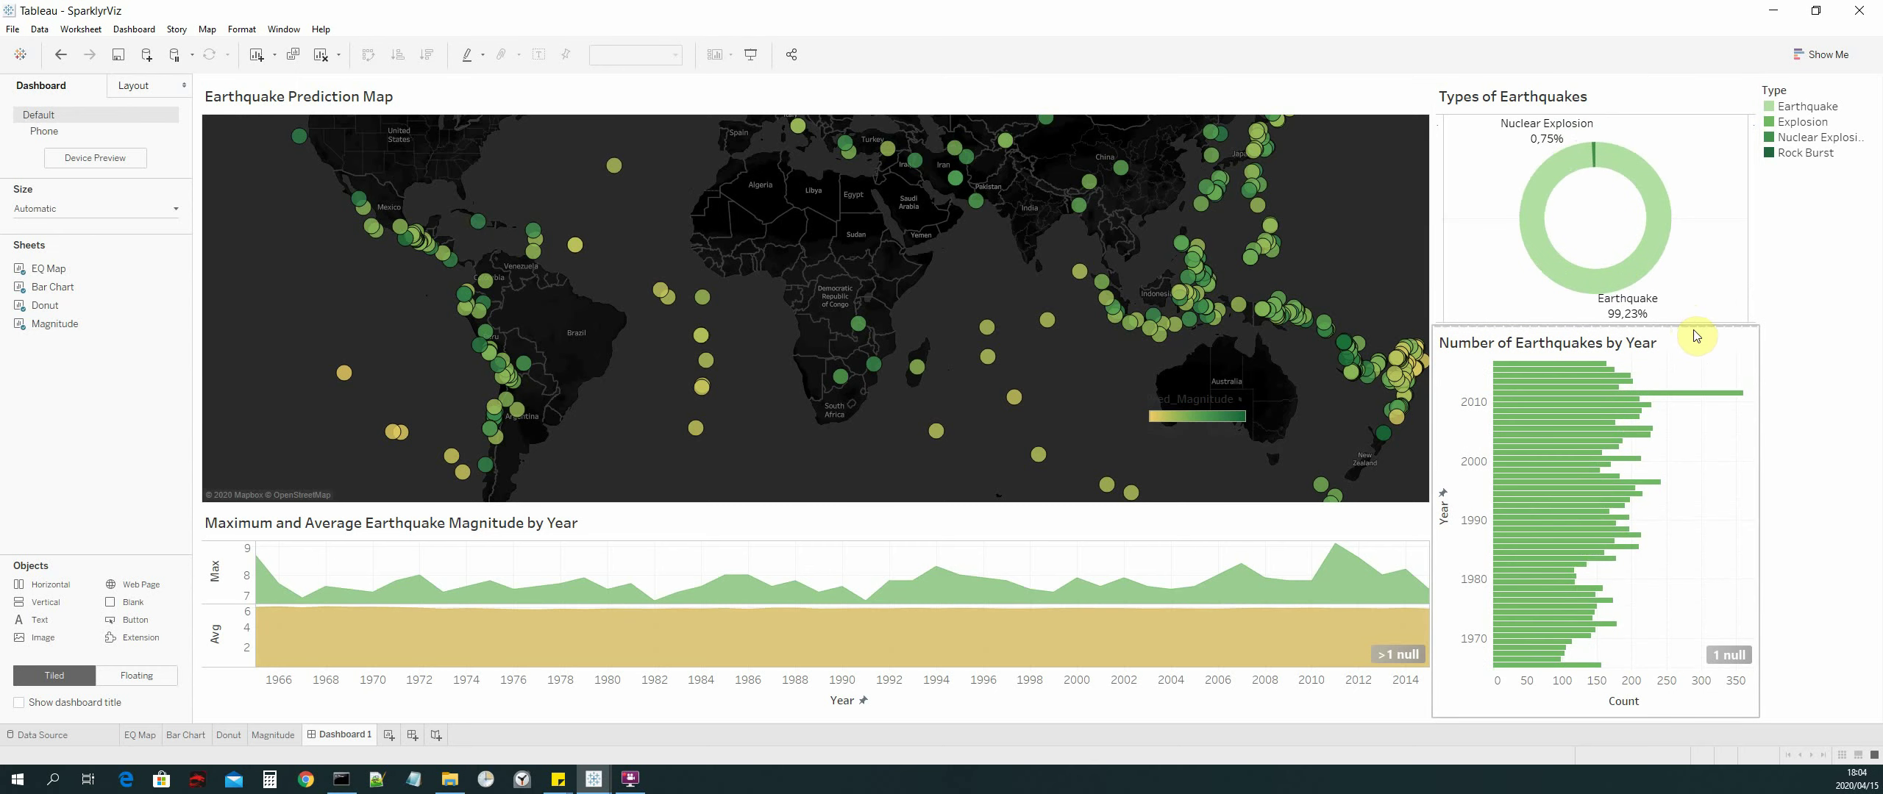
{"action": "left_click_drag", "start_coordinate": [1694, 325], "coordinate": [1694, 338]}
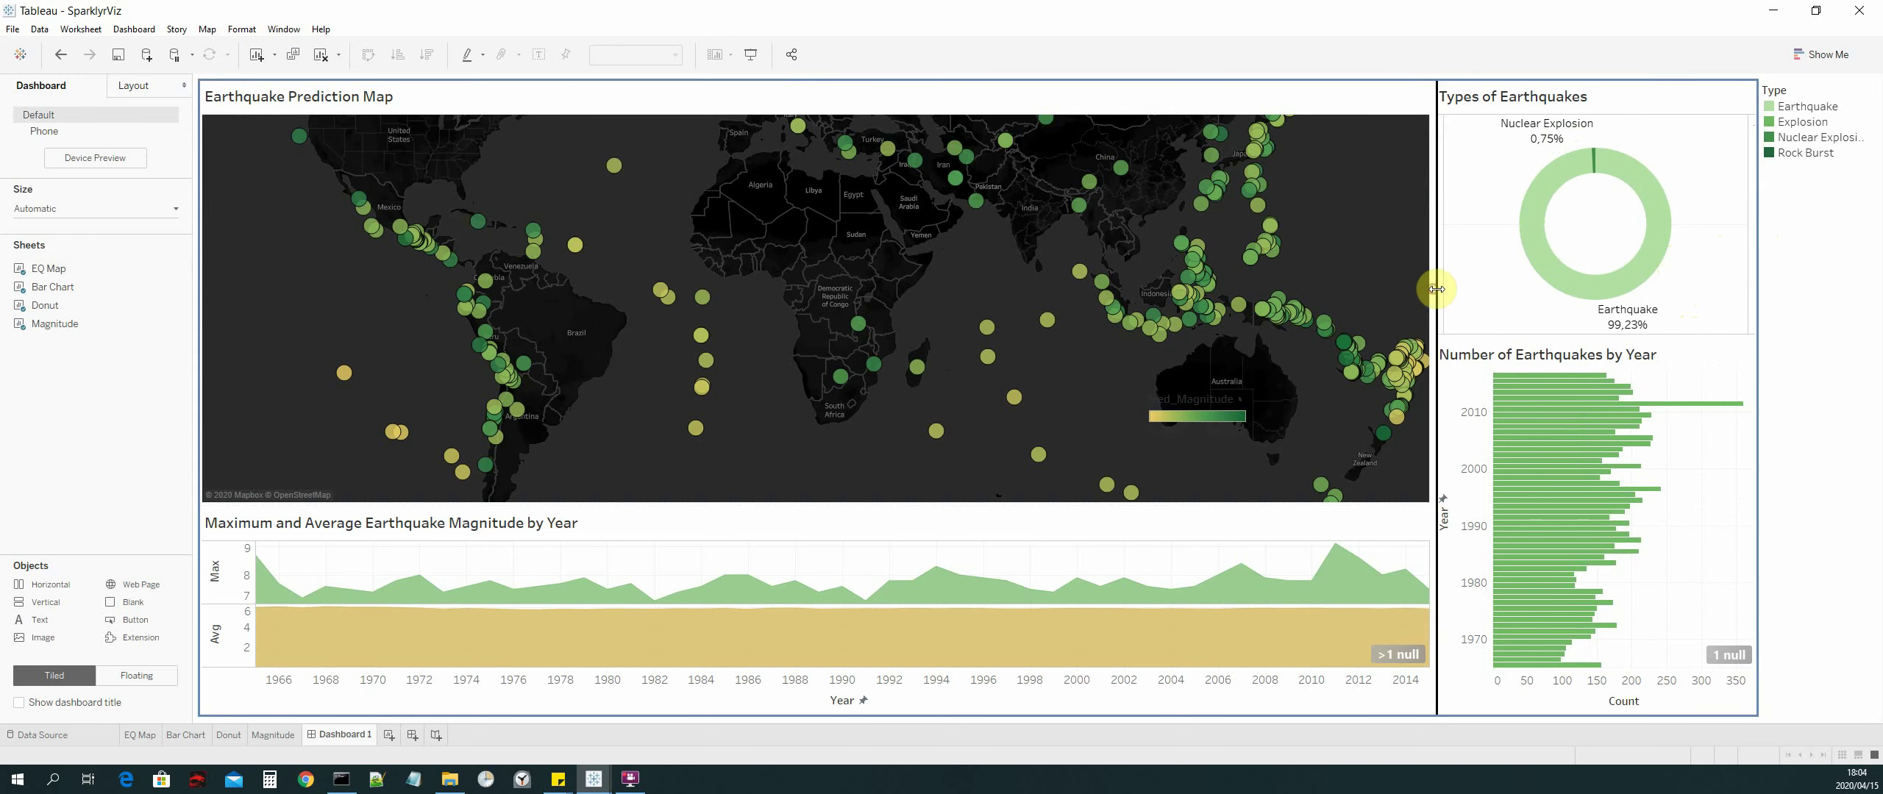
{"action": "left_click_drag", "start_coordinate": [1436, 289], "coordinate": [1453, 289]}
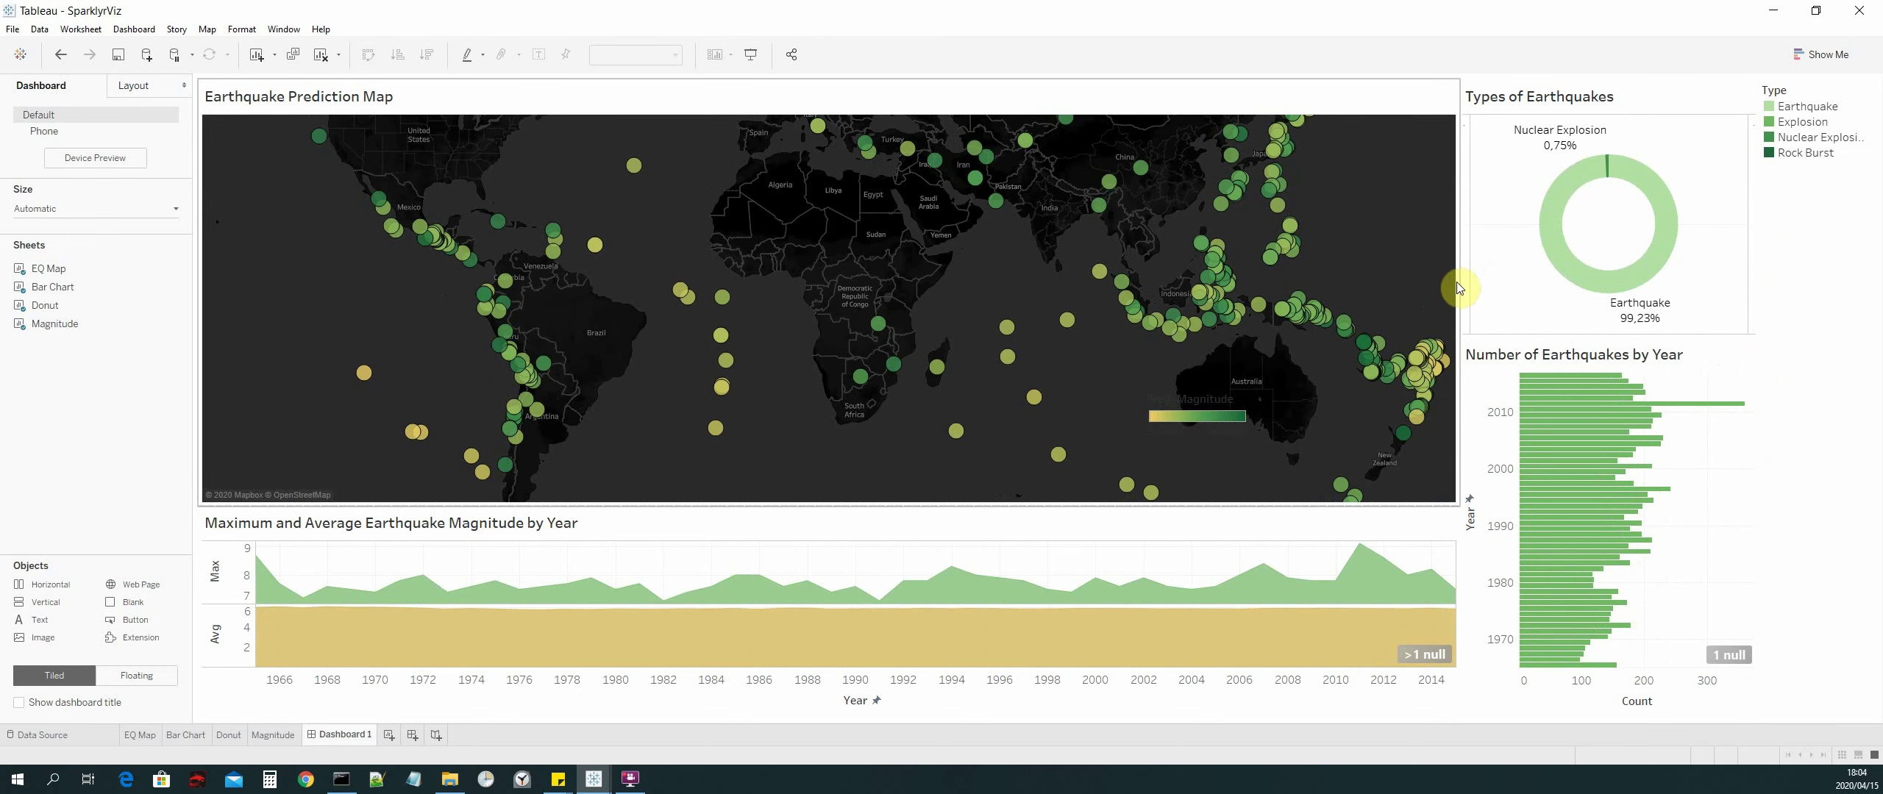
{"action": "left_click_drag", "start_coordinate": [1457, 282], "coordinate": [1471, 282]}
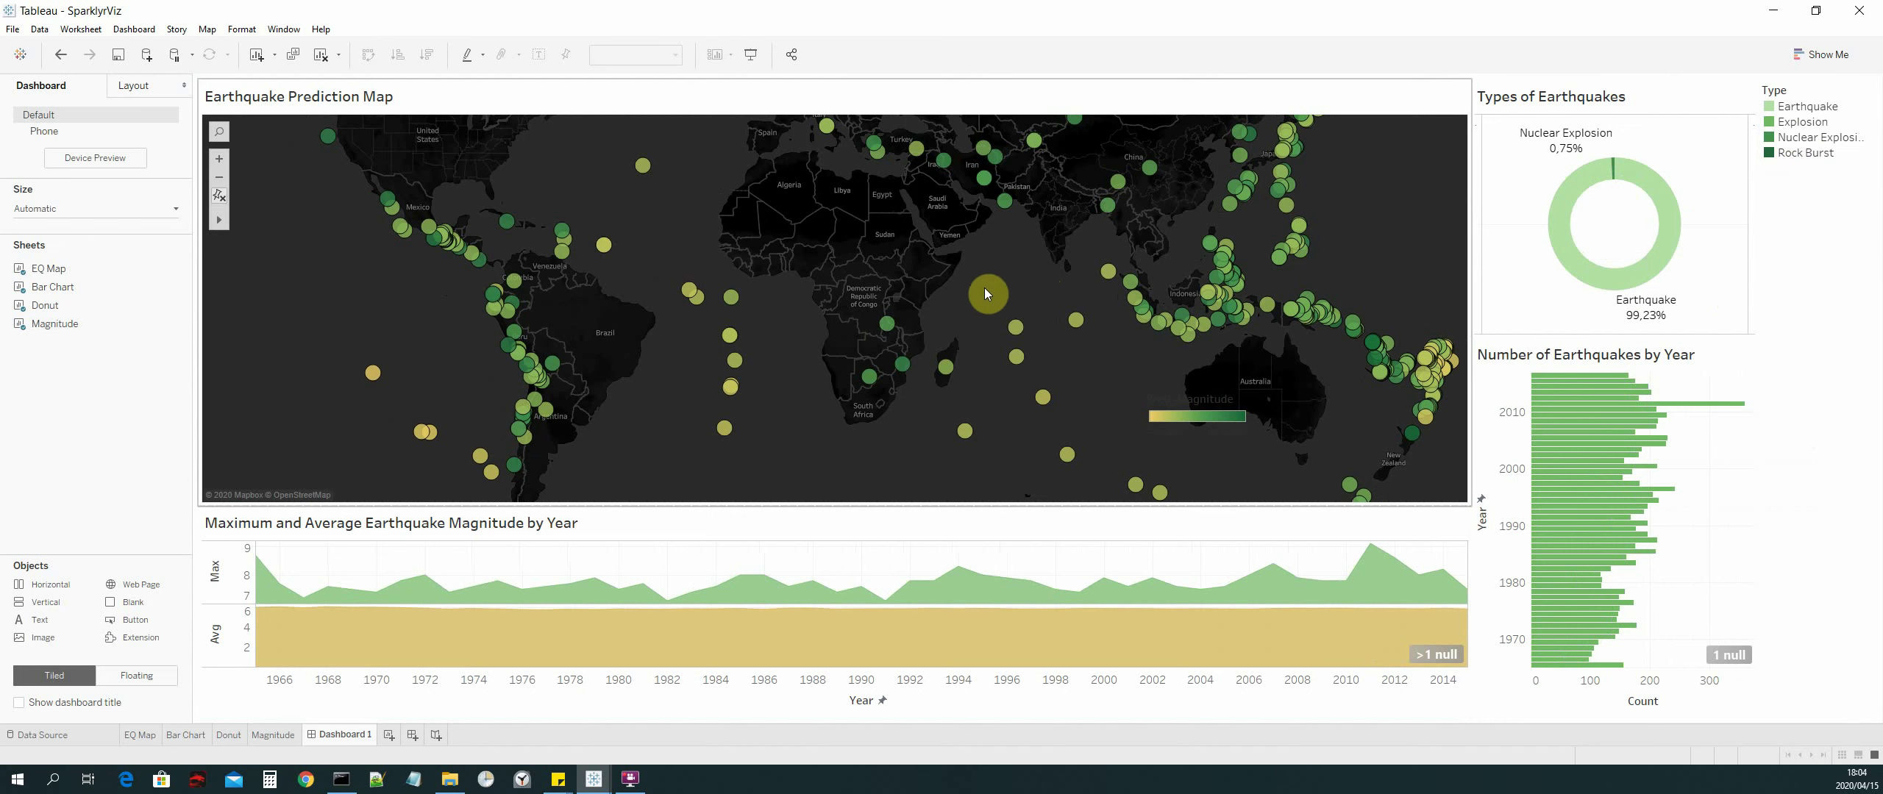
Step: Shift the floating Pred_Magnitude legend slightly toward the map's lower edge, and format its text white with a bold body font
{"action": "left_click", "coordinate": [1220, 401]}
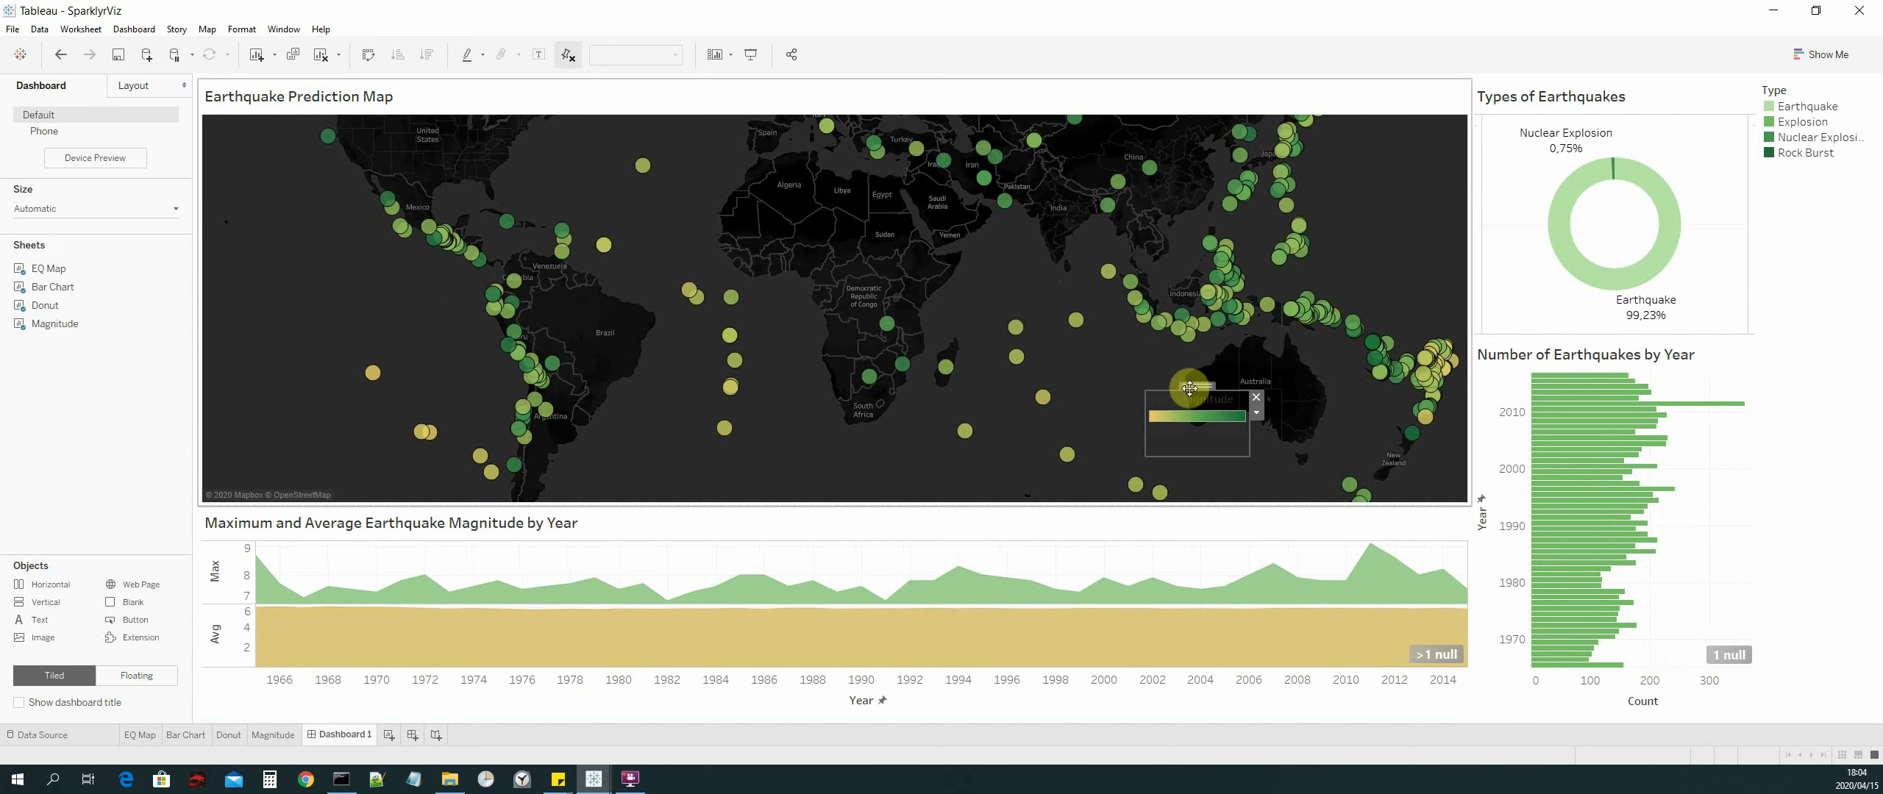
{"action": "left_click_drag", "start_coordinate": [1190, 388], "coordinate": [1229, 411]}
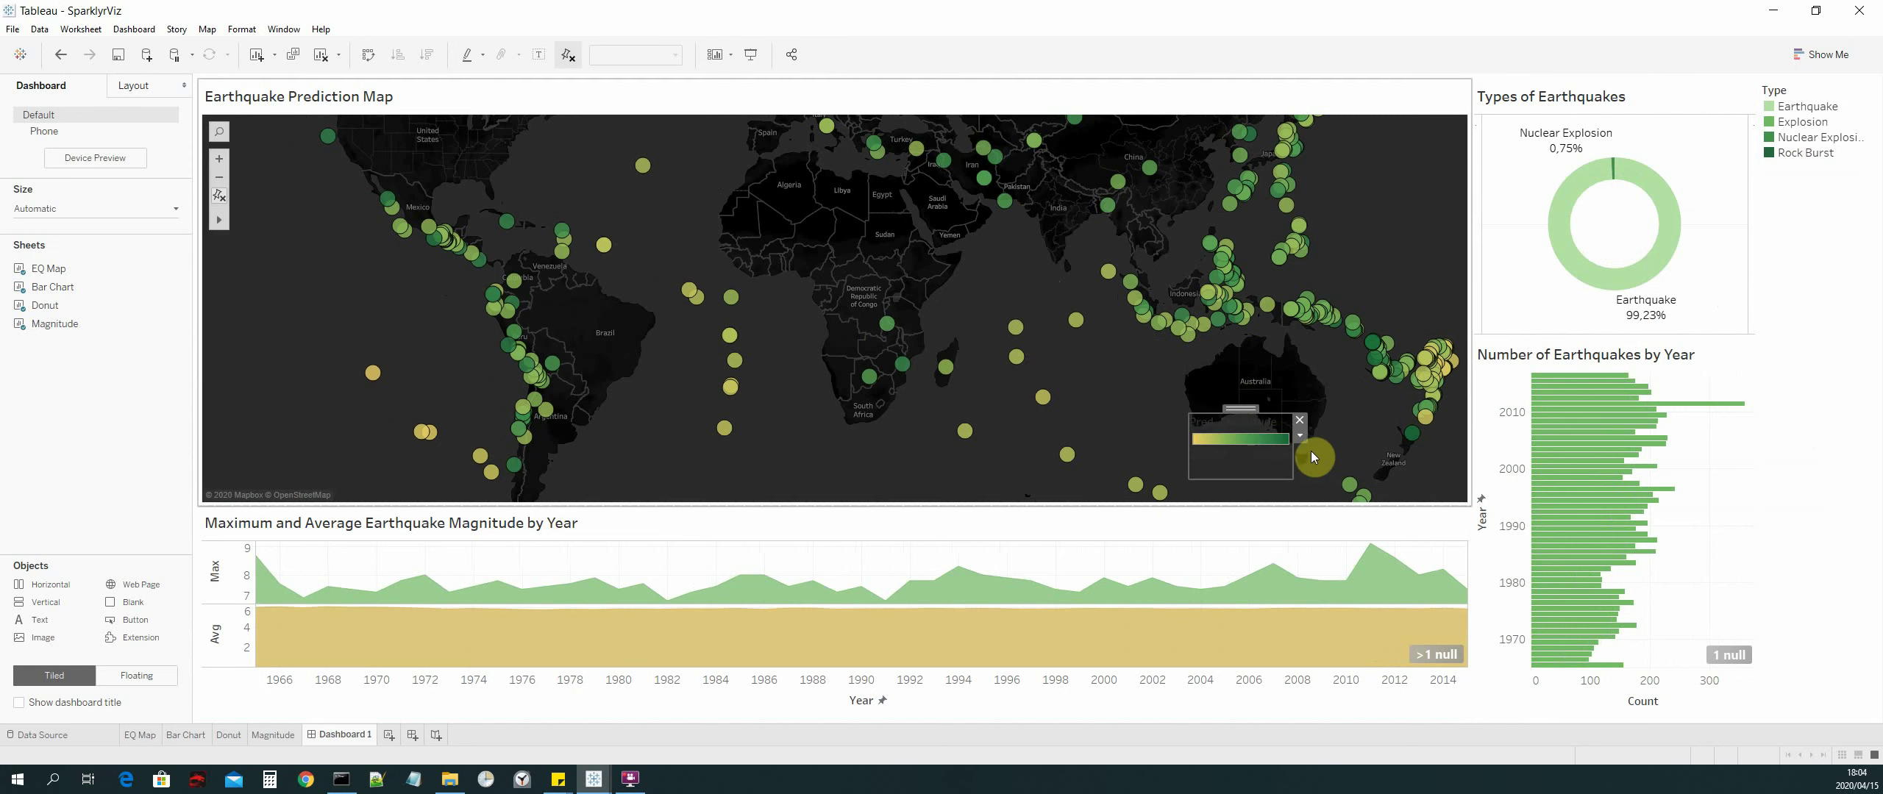
{"action": "right_click", "coordinate": [1253, 421]}
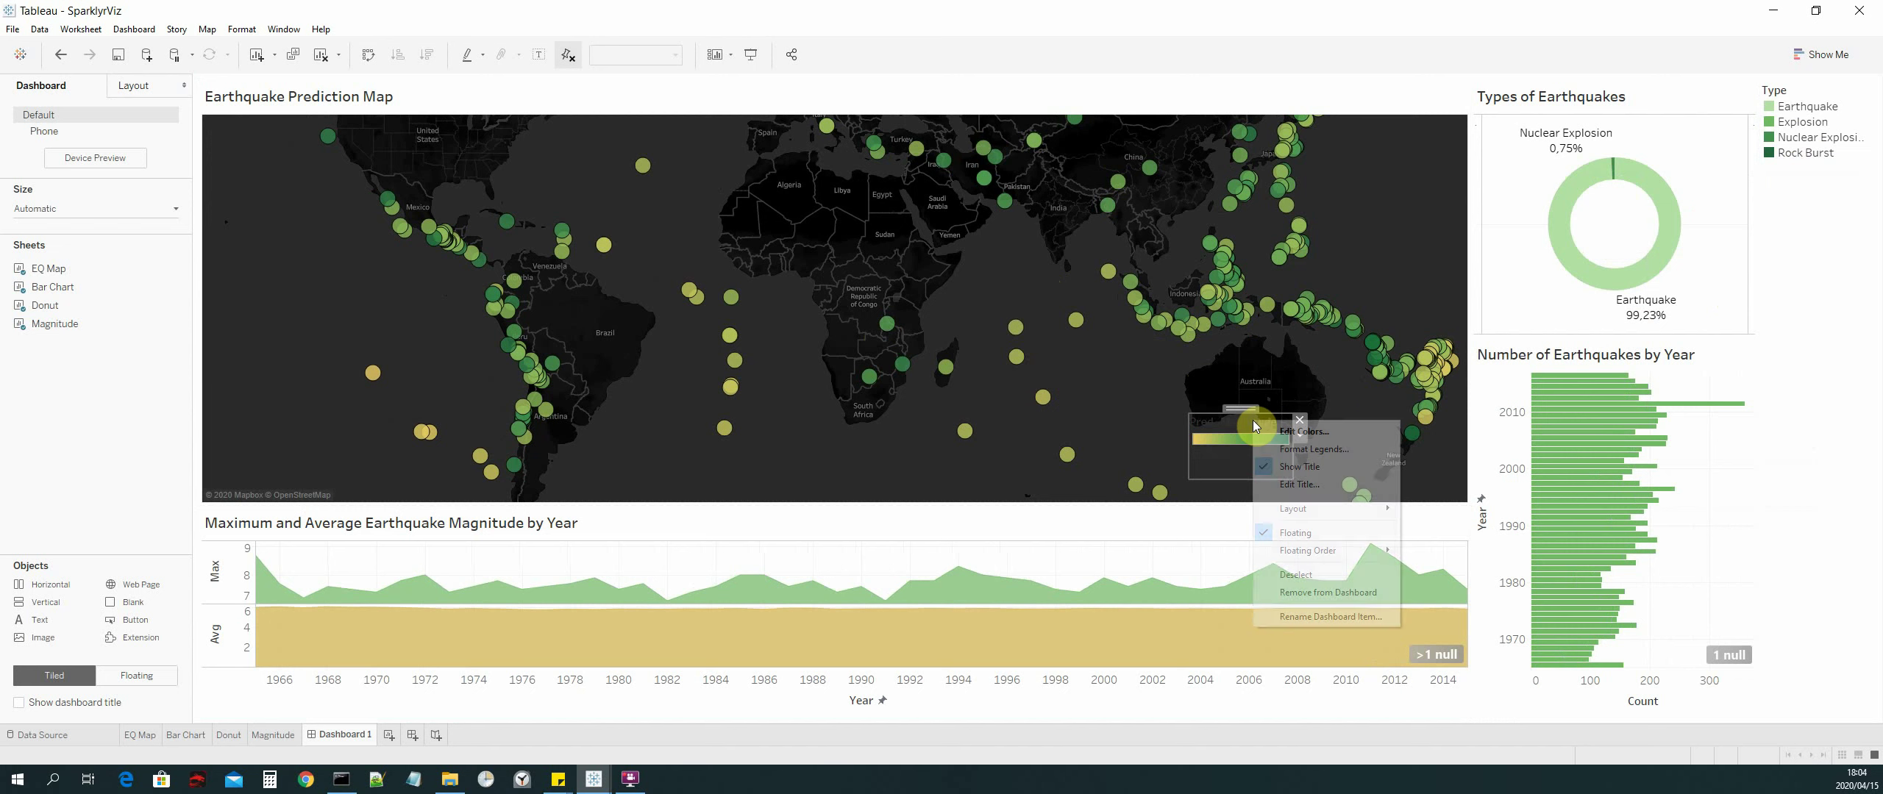
{"action": "left_click", "coordinate": [1358, 451]}
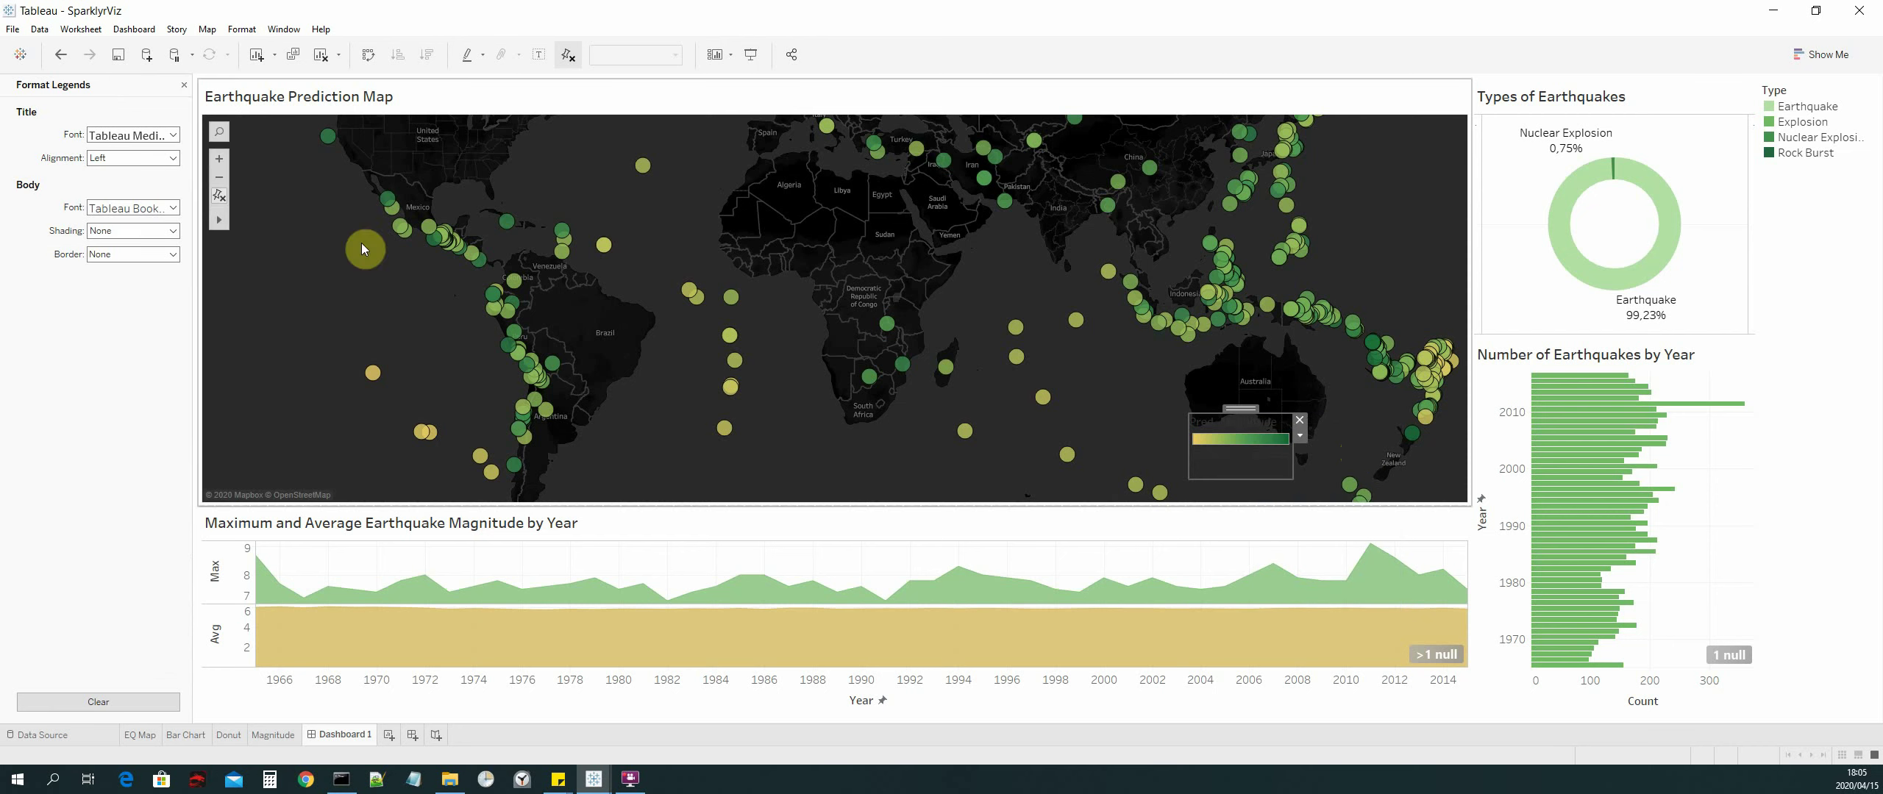
{"action": "left_click", "coordinate": [146, 210]}
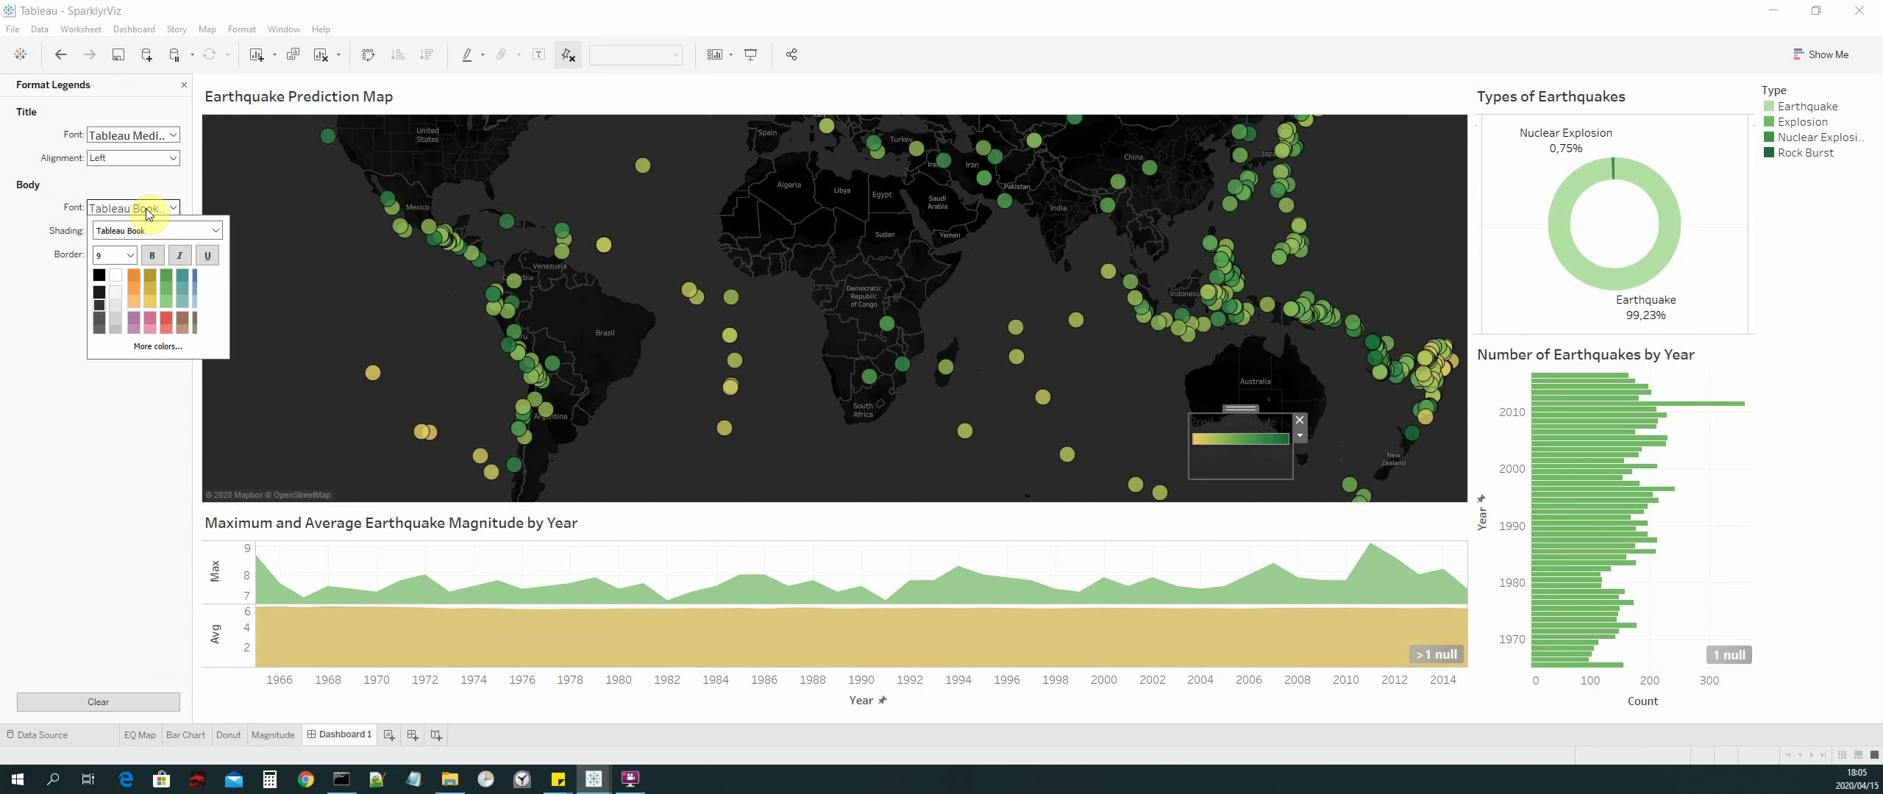
{"action": "left_click", "coordinate": [116, 277]}
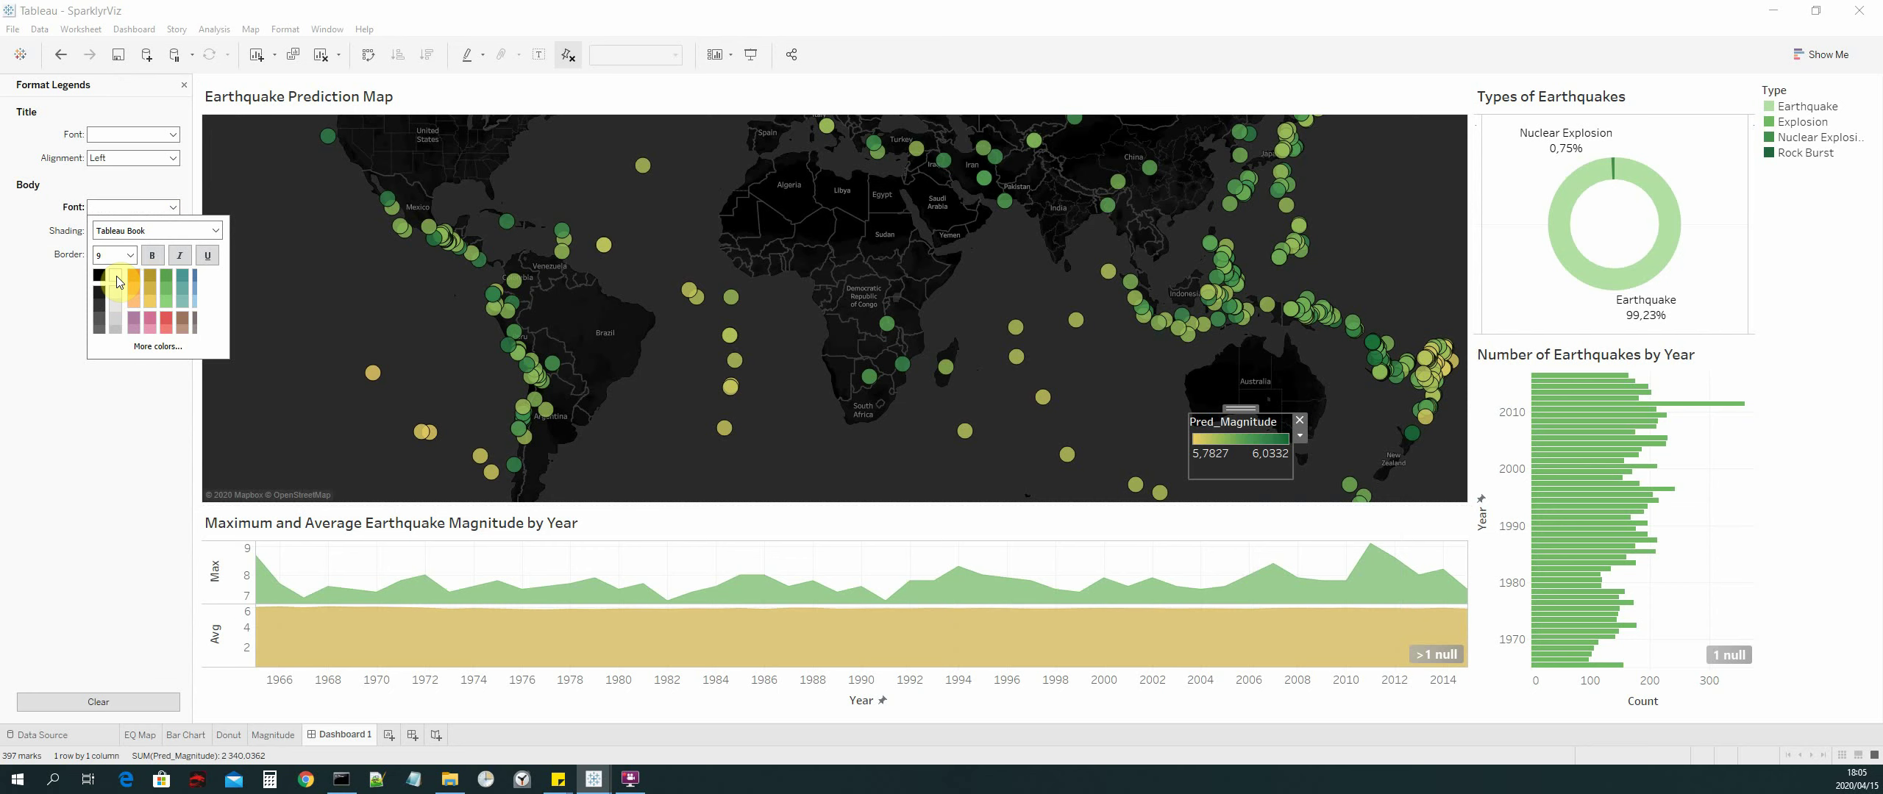
{"action": "left_click", "coordinate": [154, 255]}
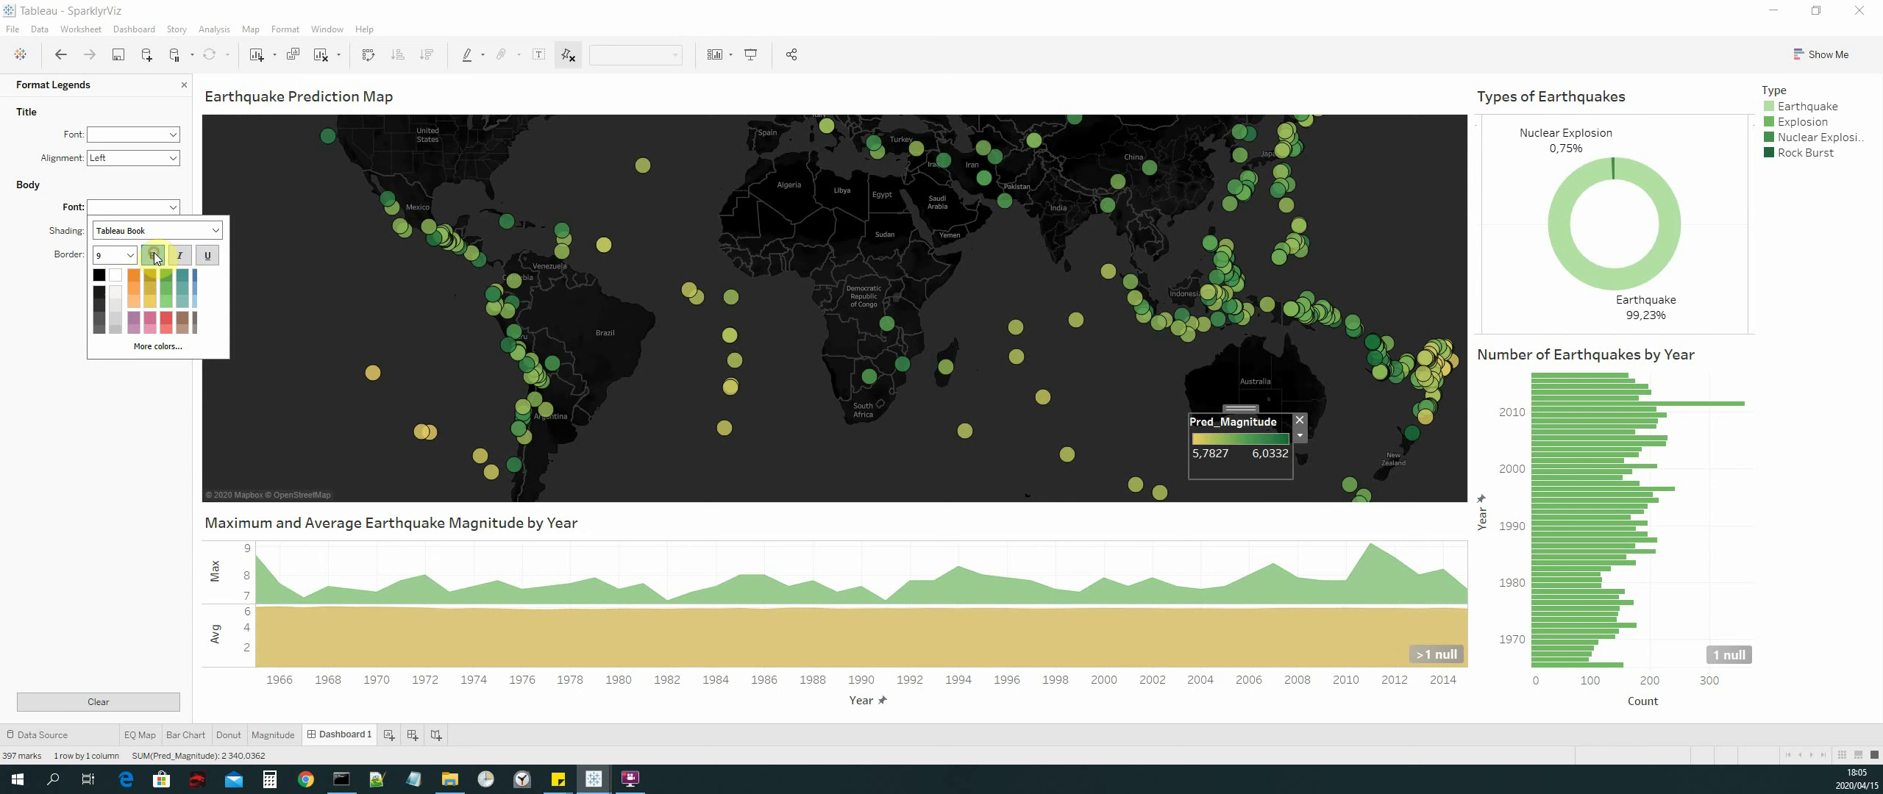
{"action": "left_click", "coordinate": [149, 387]}
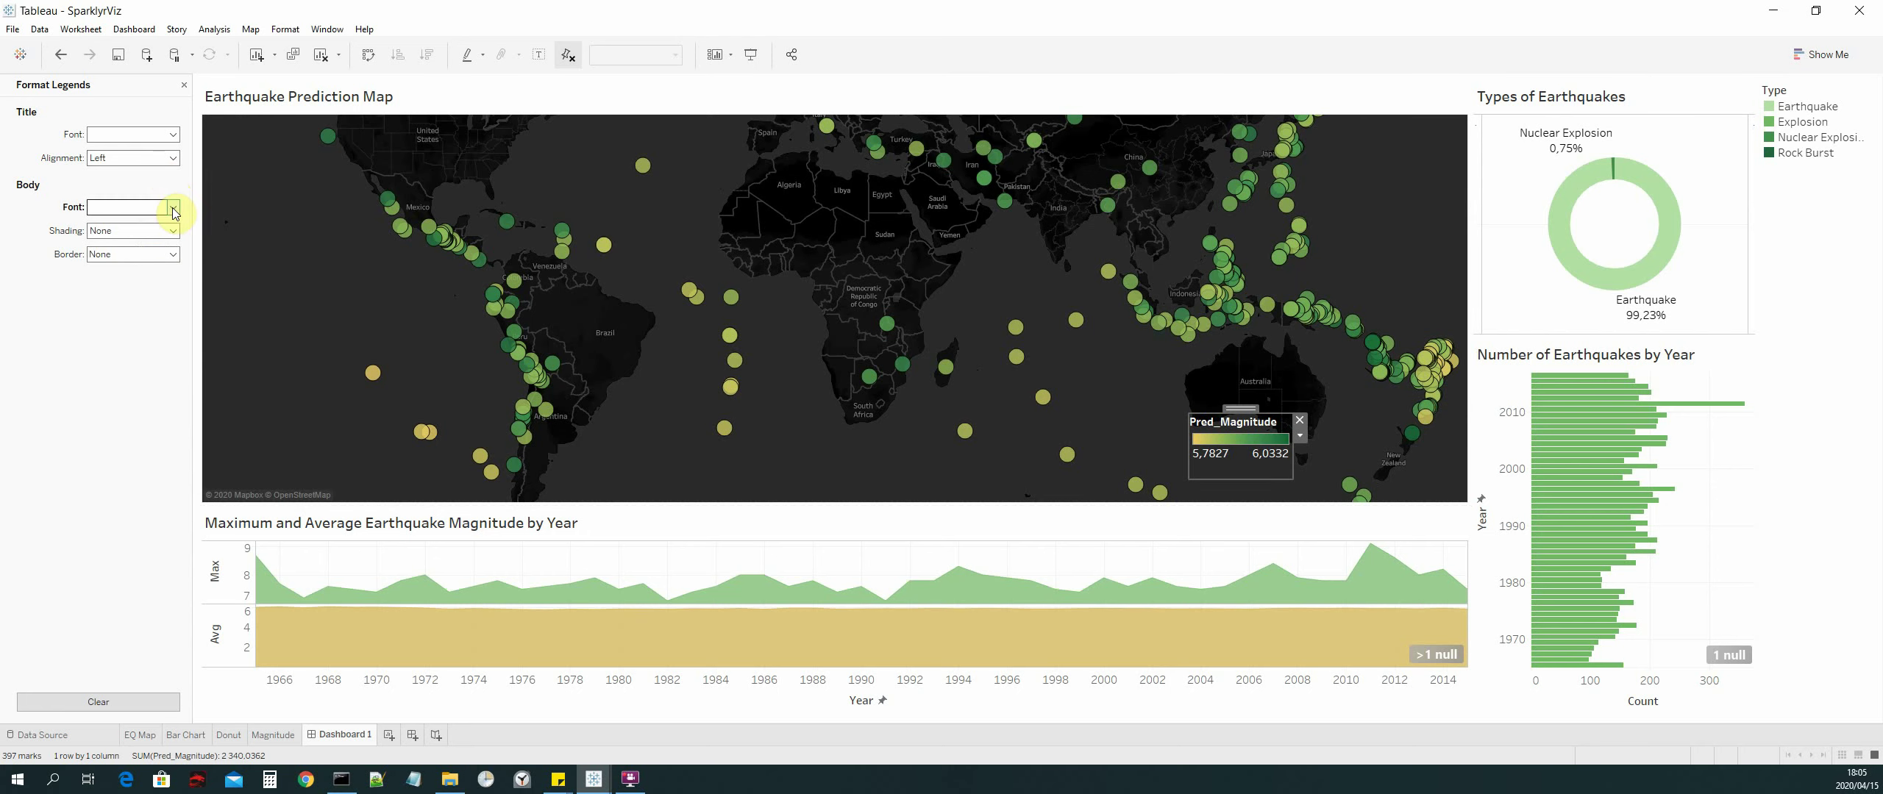
{"action": "left_click", "coordinate": [184, 87]}
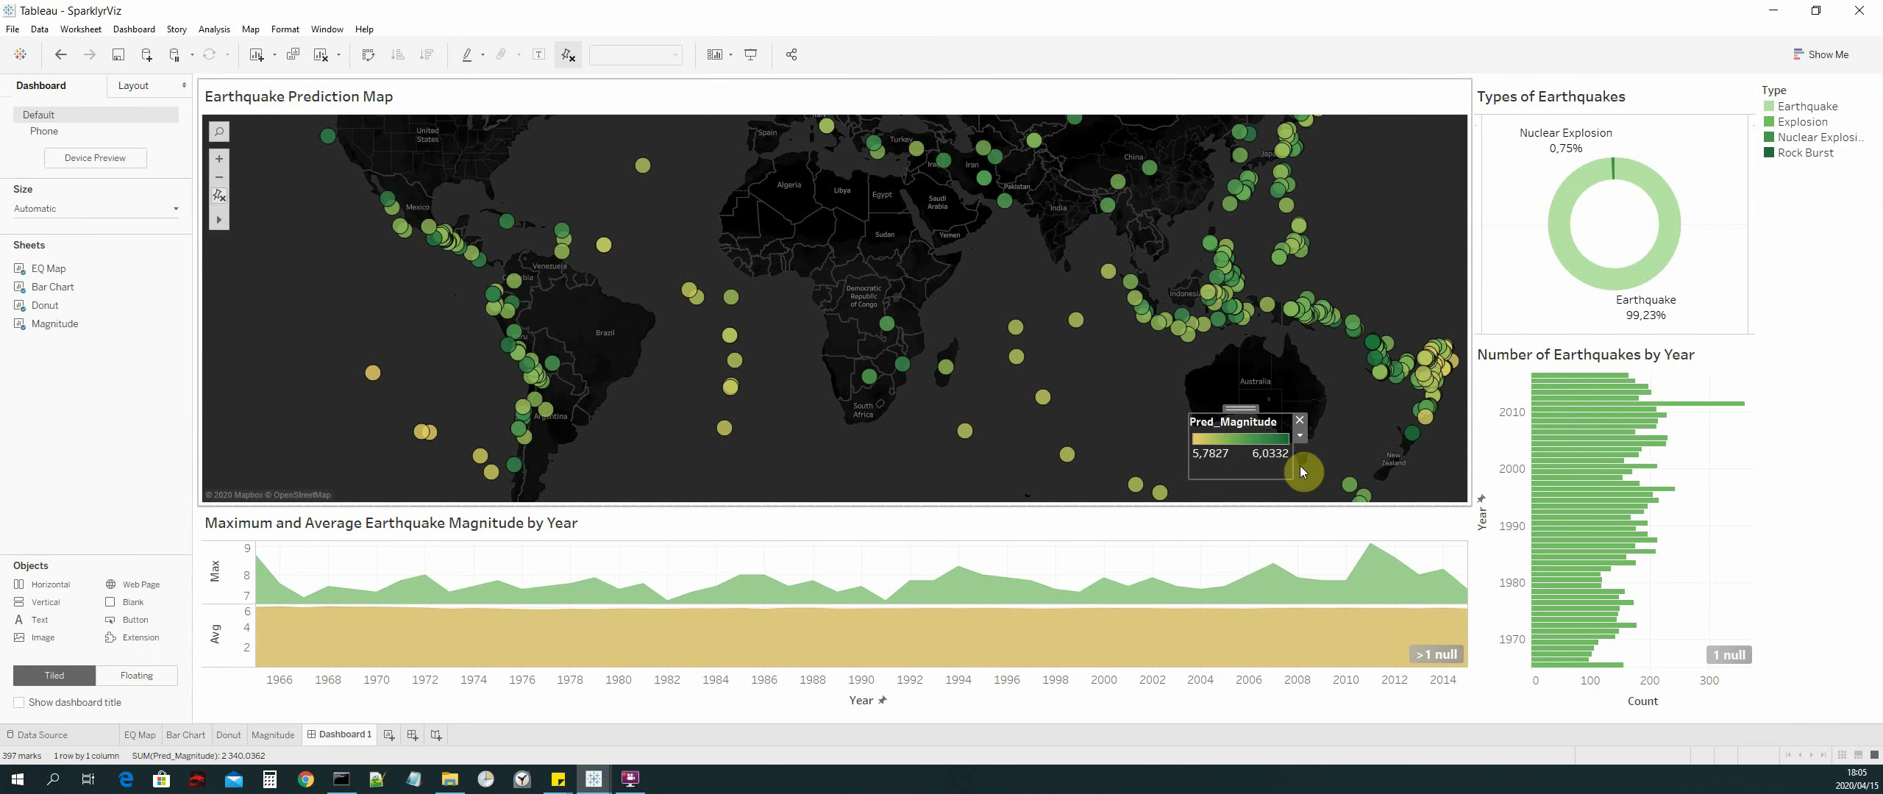
Step: Widen the floating Pred_Magnitude legend to about twice its width and pan the map slightly behind it
{"action": "left_click_drag", "start_coordinate": [1294, 465], "coordinate": [1438, 471]}
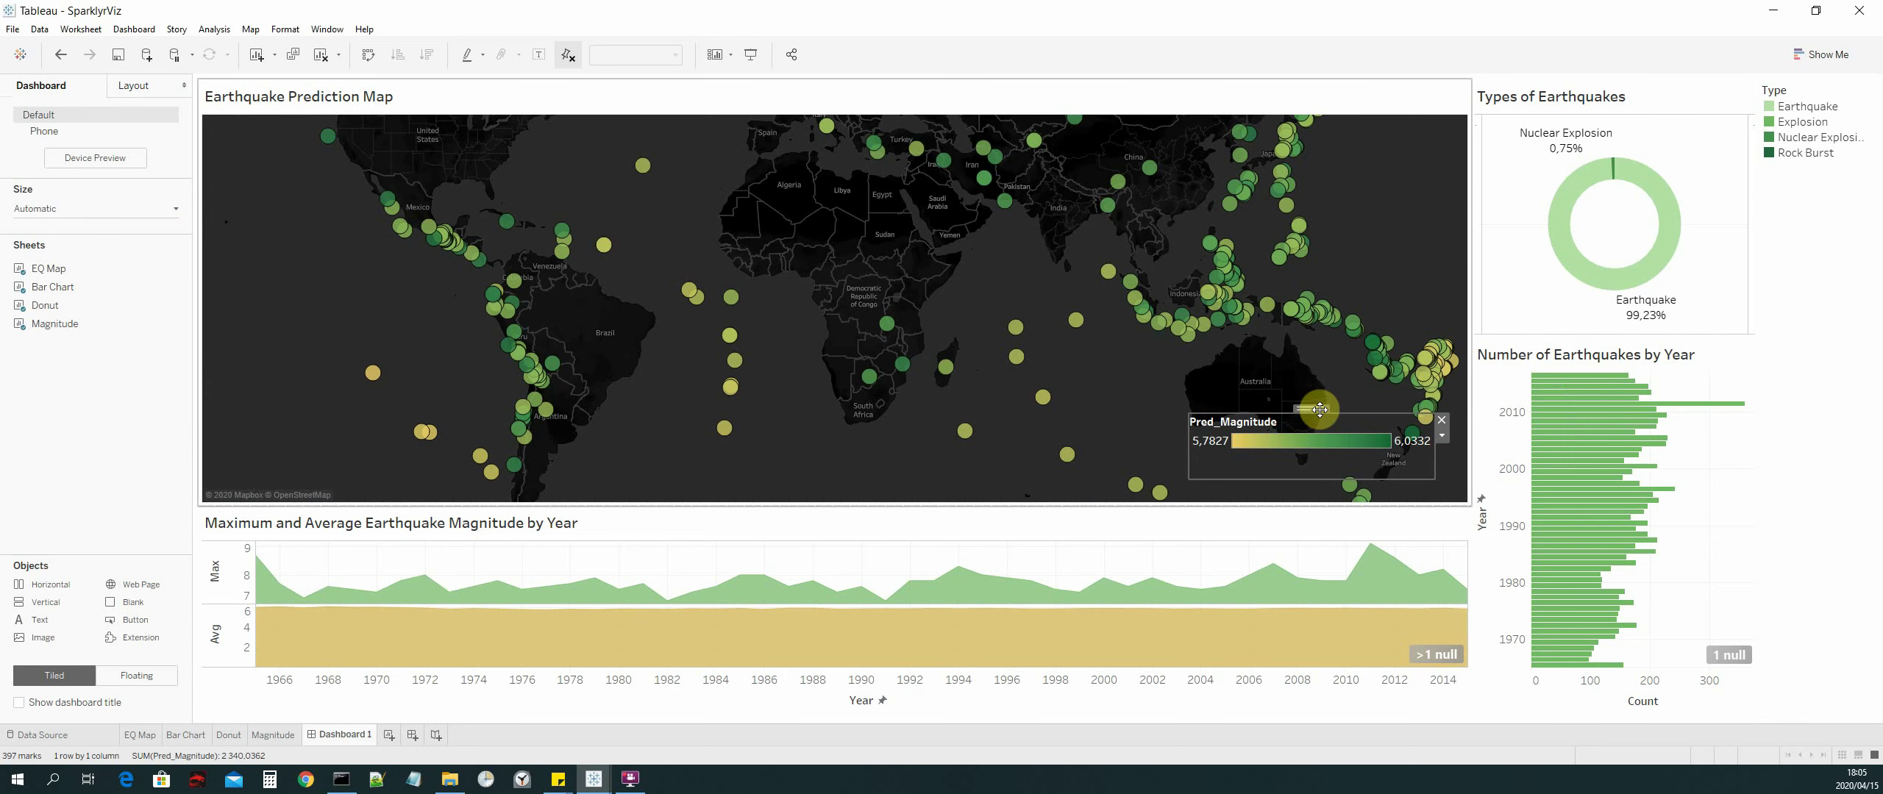
{"action": "left_click", "coordinate": [1031, 301]}
{"action": "mouse_move", "coordinate": [1028, 293]}
{"action": "left_mouse_down"}
{"action": "mouse_move", "coordinate": [1063, 231]}
{"action": "mouse_move", "coordinate": [1081, 279]}
{"action": "mouse_move", "coordinate": [1034, 314]}
{"action": "left_mouse_up"}
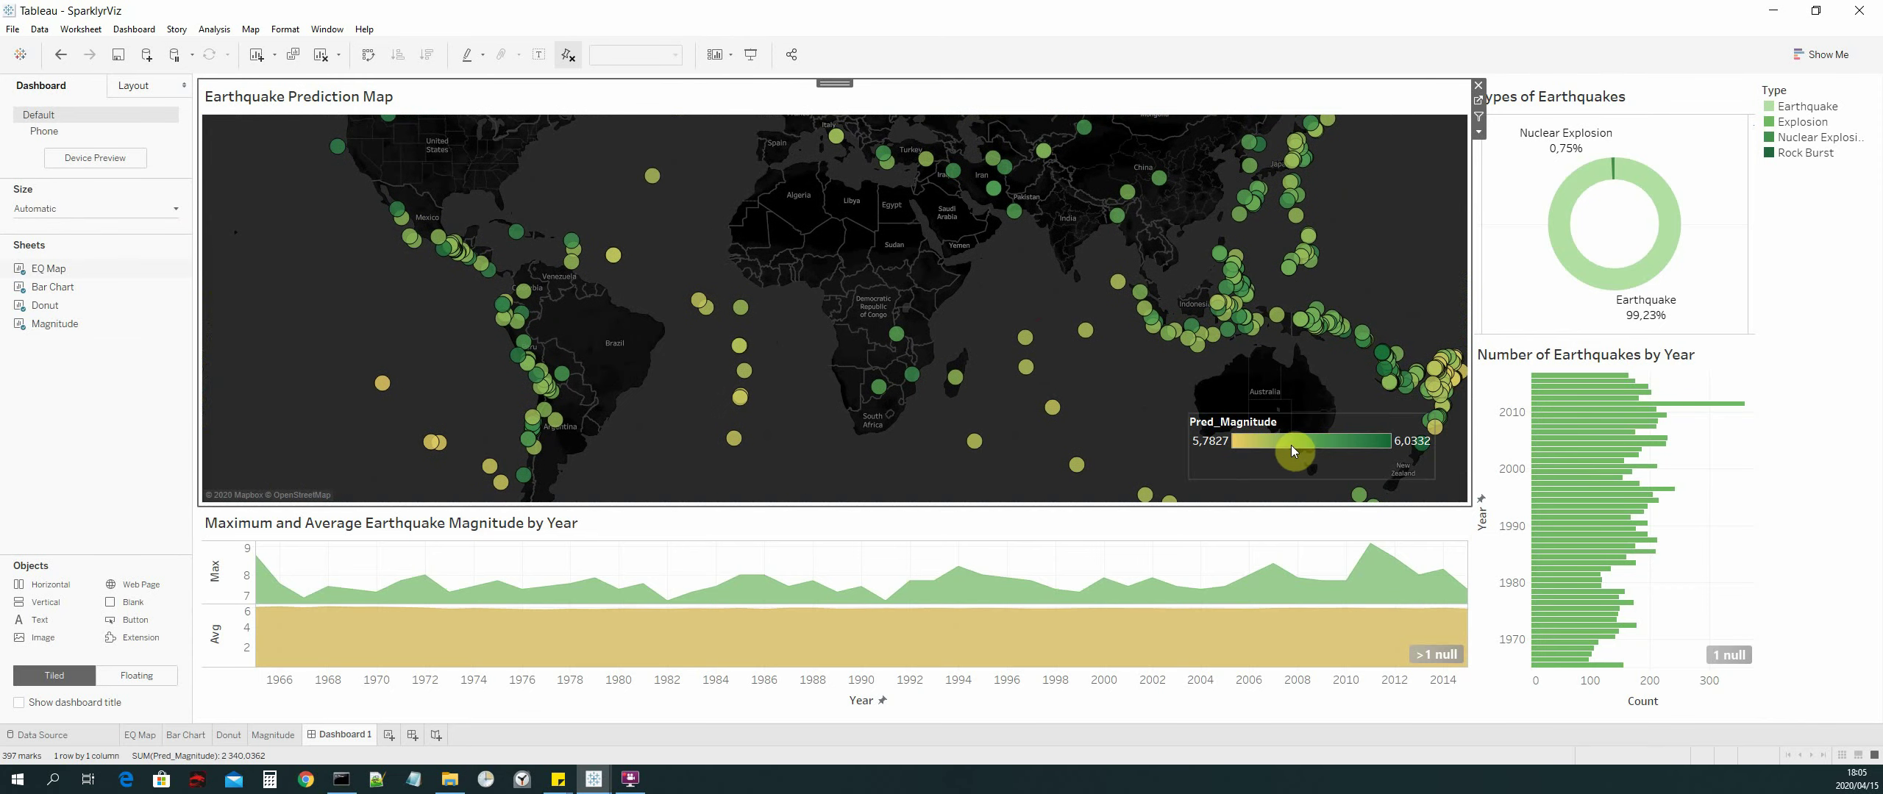
{"action": "left_click", "coordinate": [1306, 422]}
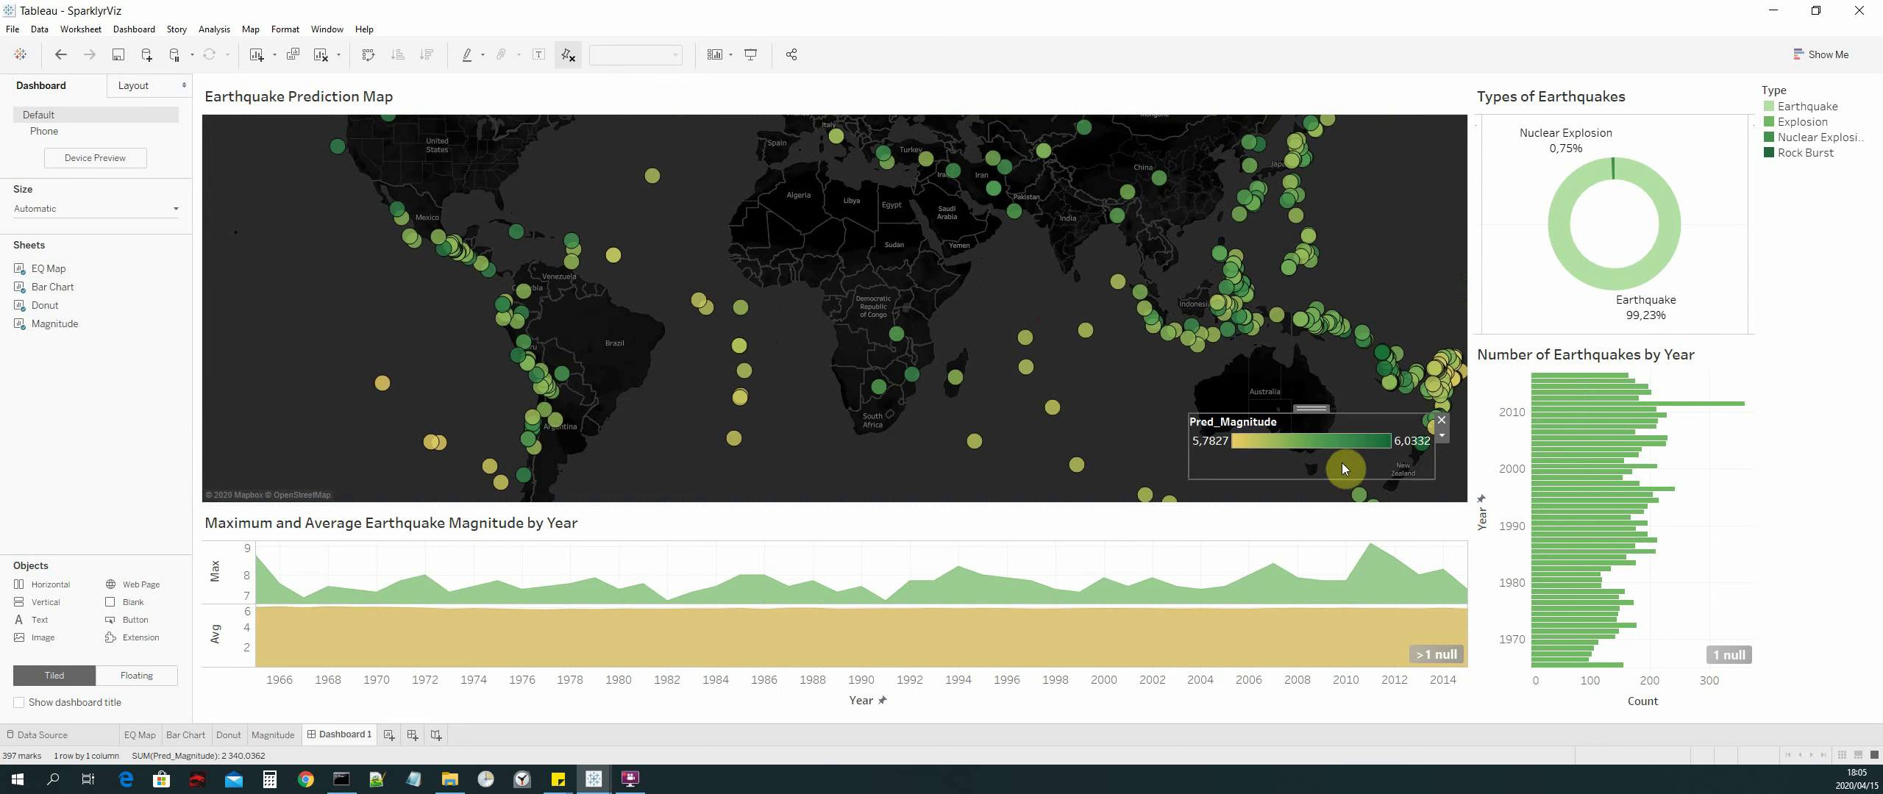
Step: Set the floating Pred_Magnitude legend's layout to multiple rows and narrow it from its western side over the map
{"action": "right_click", "coordinate": [1232, 453]}
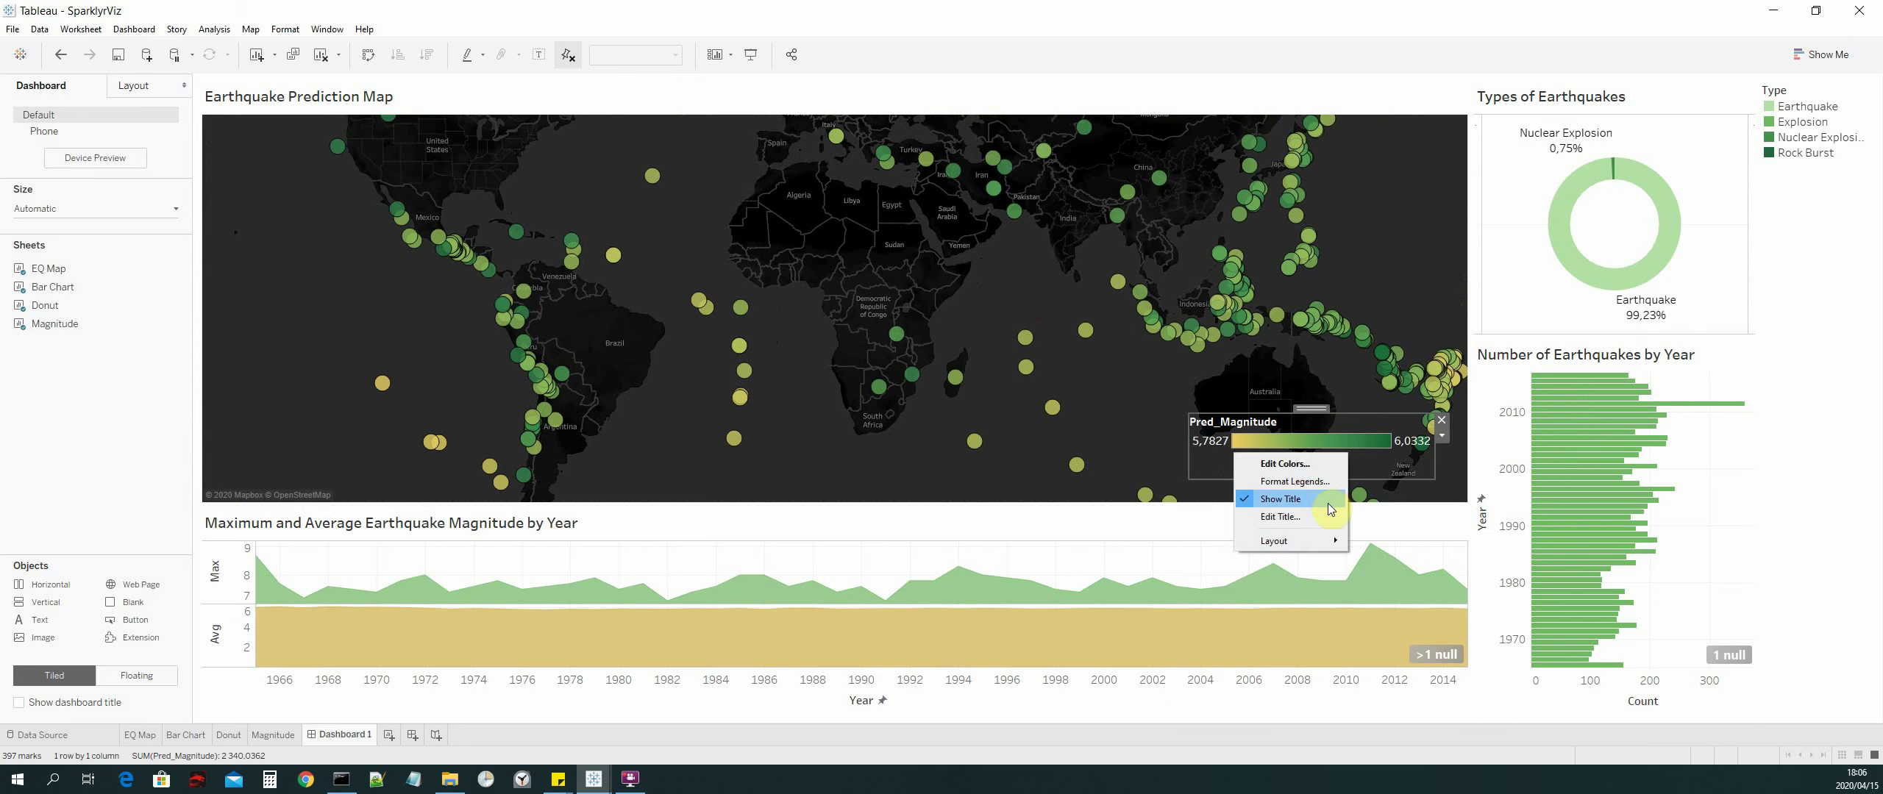
{"action": "mouse_move", "coordinate": [1295, 541]}
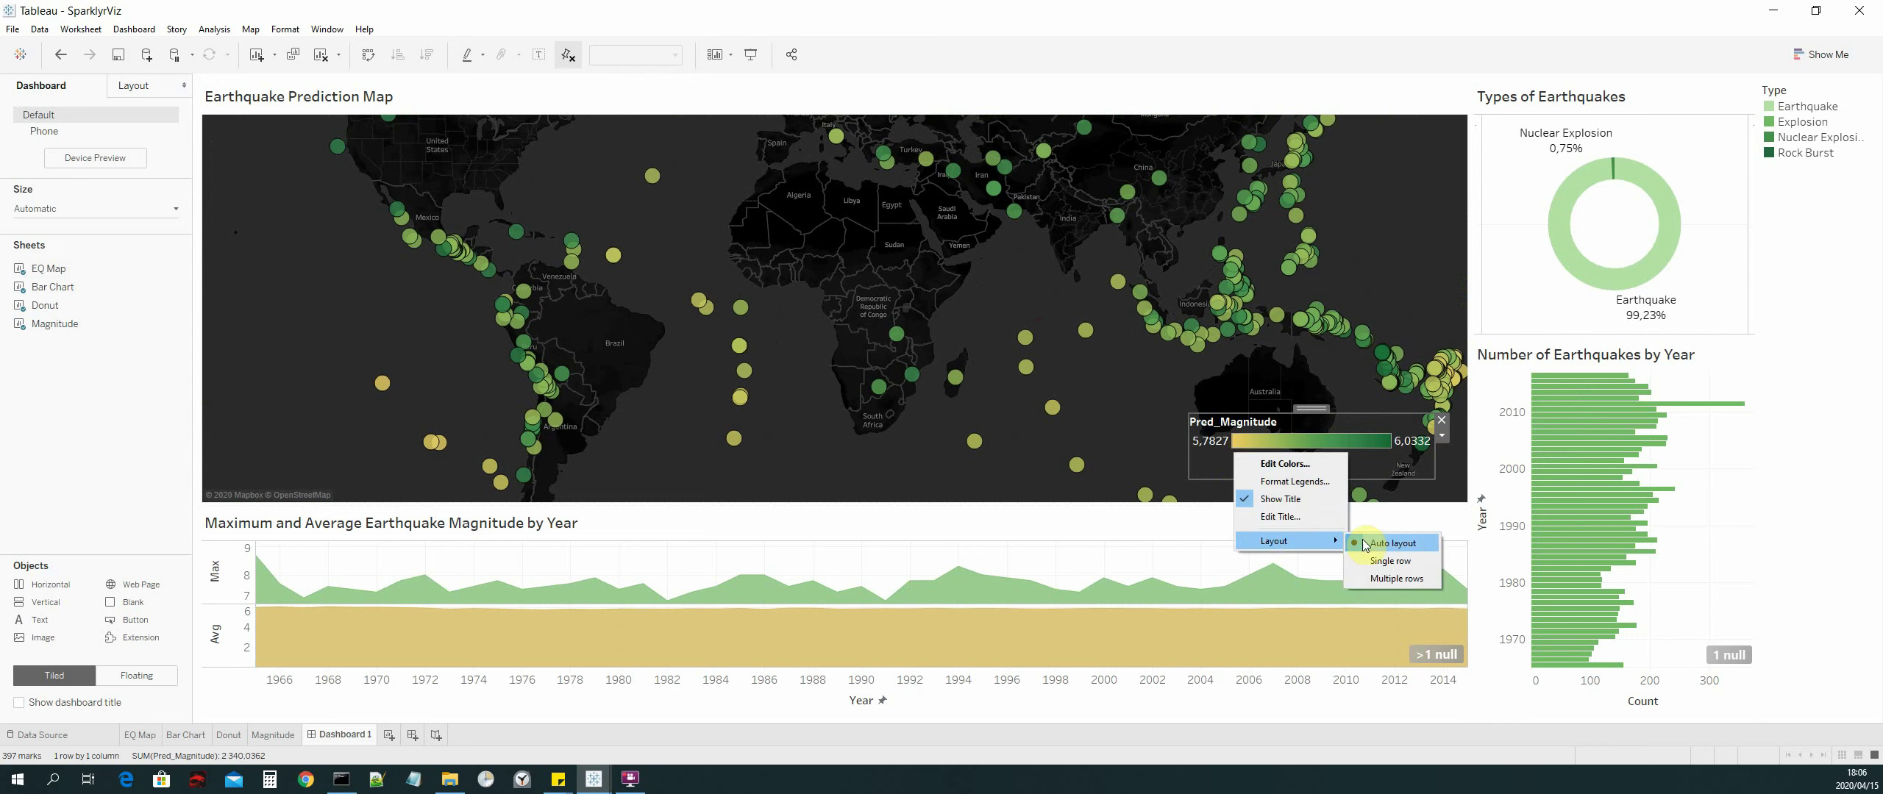
{"action": "left_click", "coordinate": [1390, 580]}
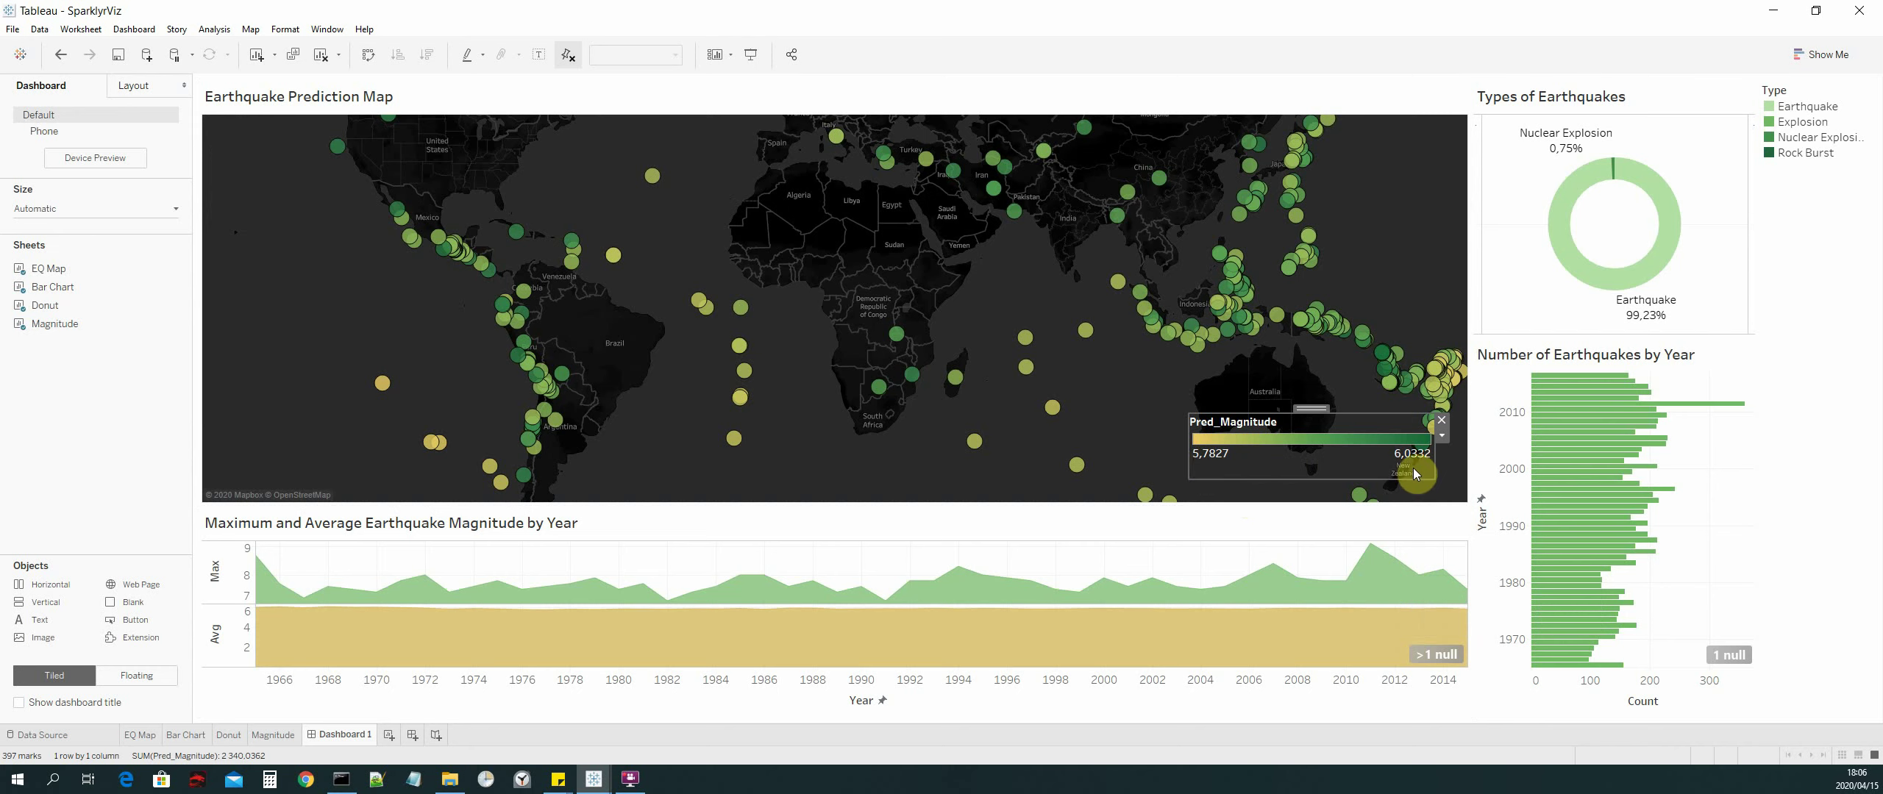
{"action": "left_click_drag", "start_coordinate": [1186, 461], "coordinate": [1249, 466]}
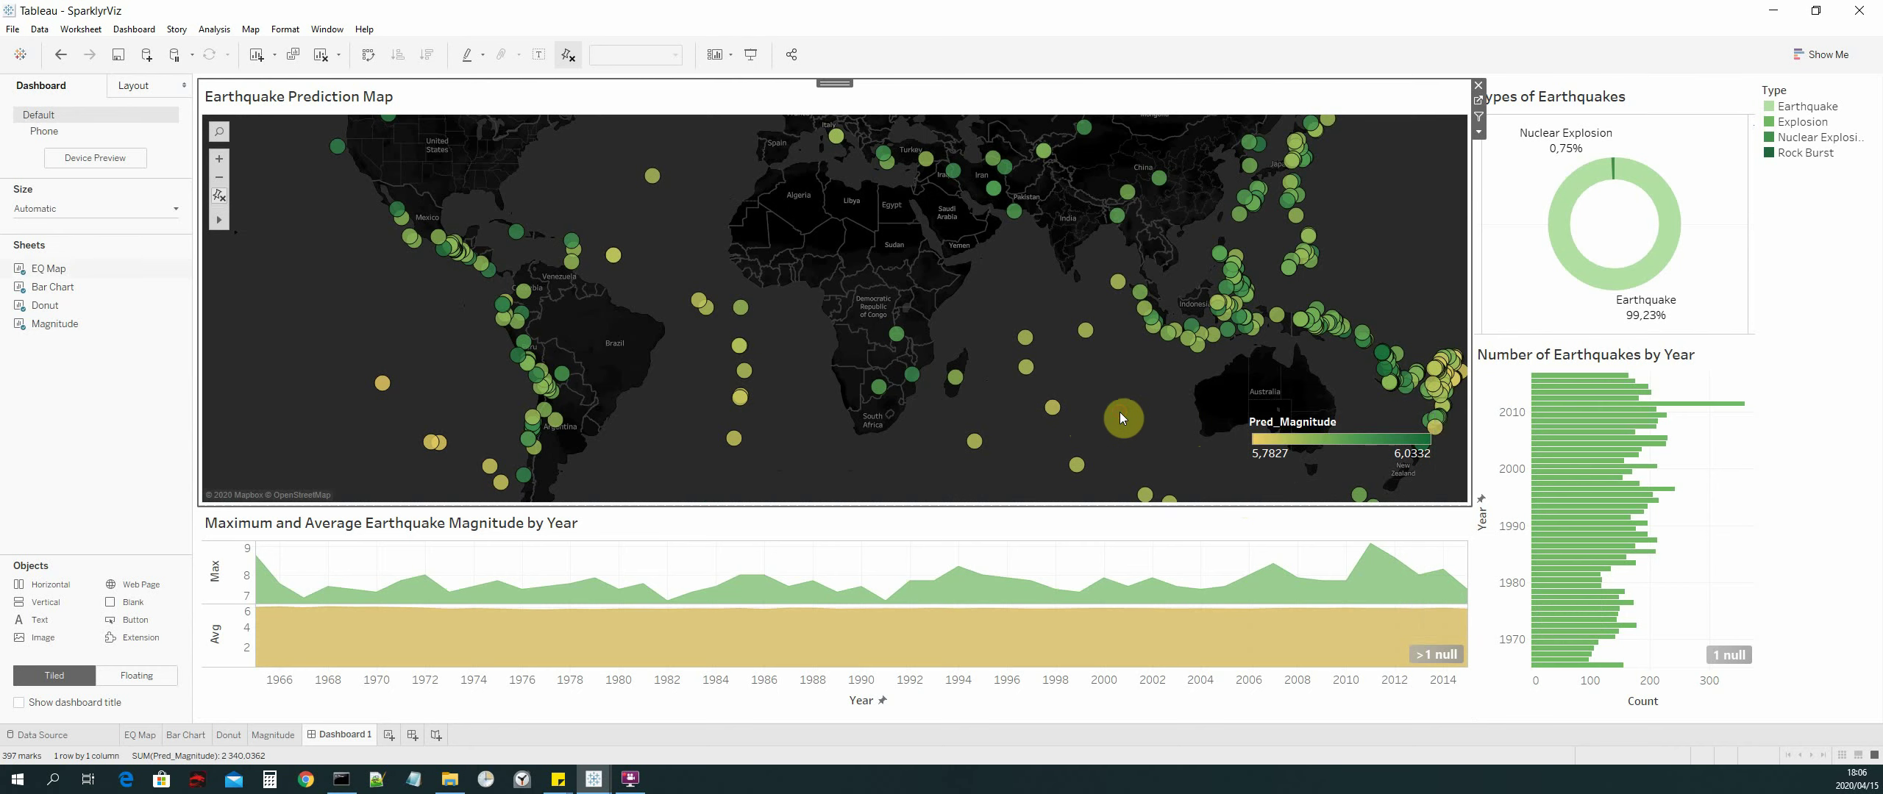
{"action": "left_click_drag", "start_coordinate": [1146, 324], "coordinate": [1075, 273]}
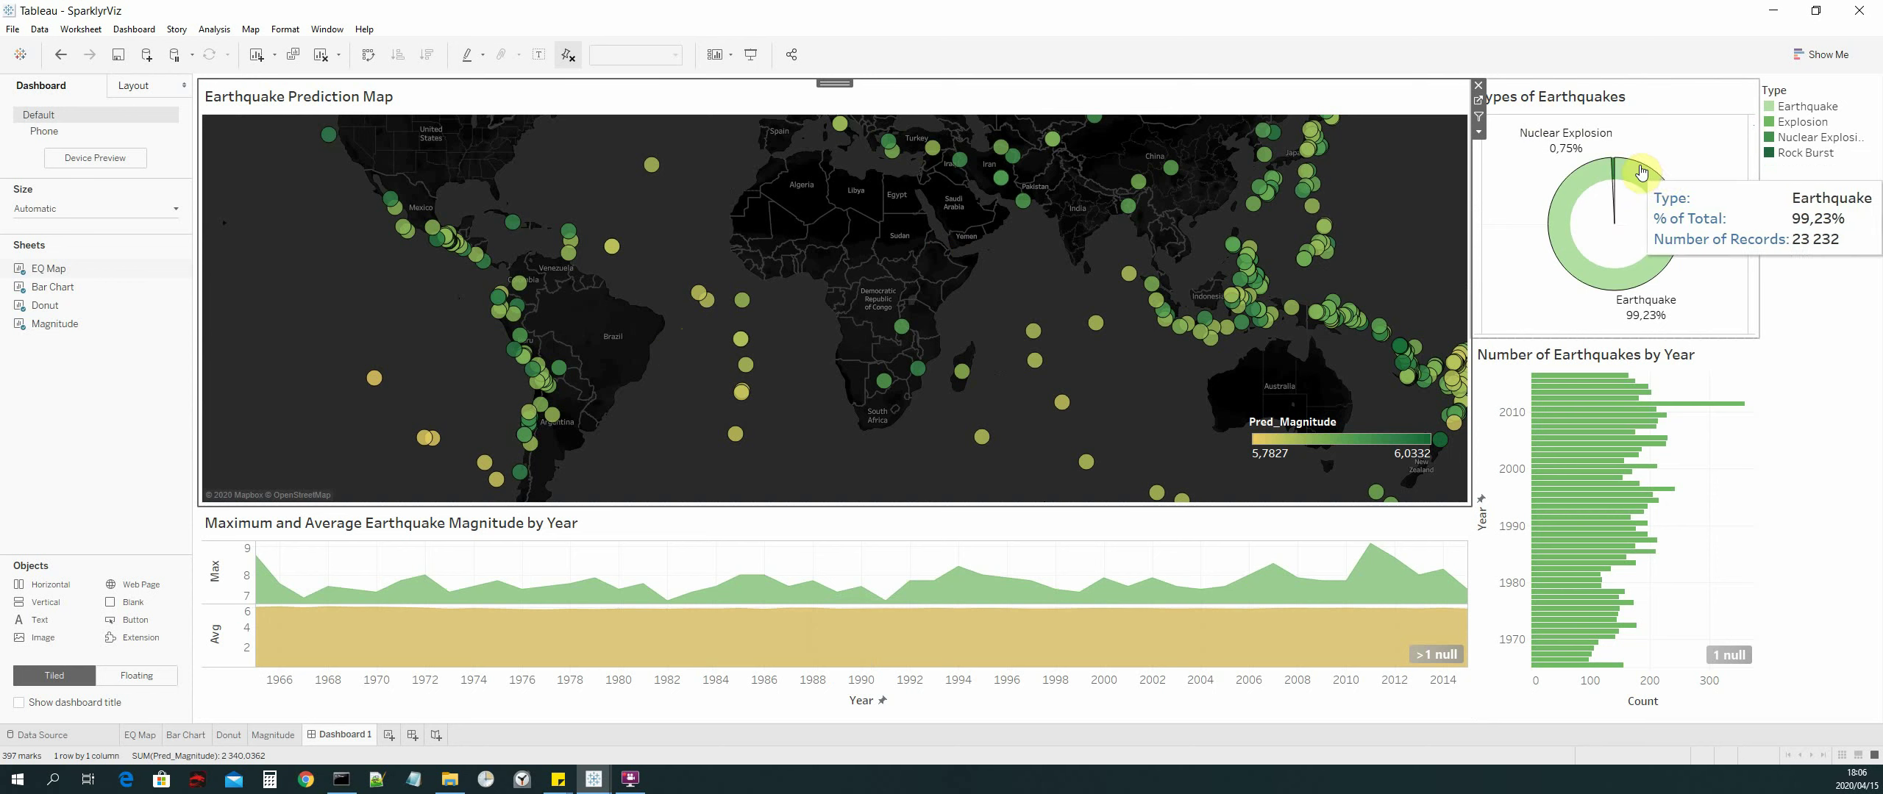
Step: Examine the details of the donut, yearly count and magnitude charts, and the predicted earthquakes across the map
{"action": "mouse_move", "coordinate": [1618, 169]}
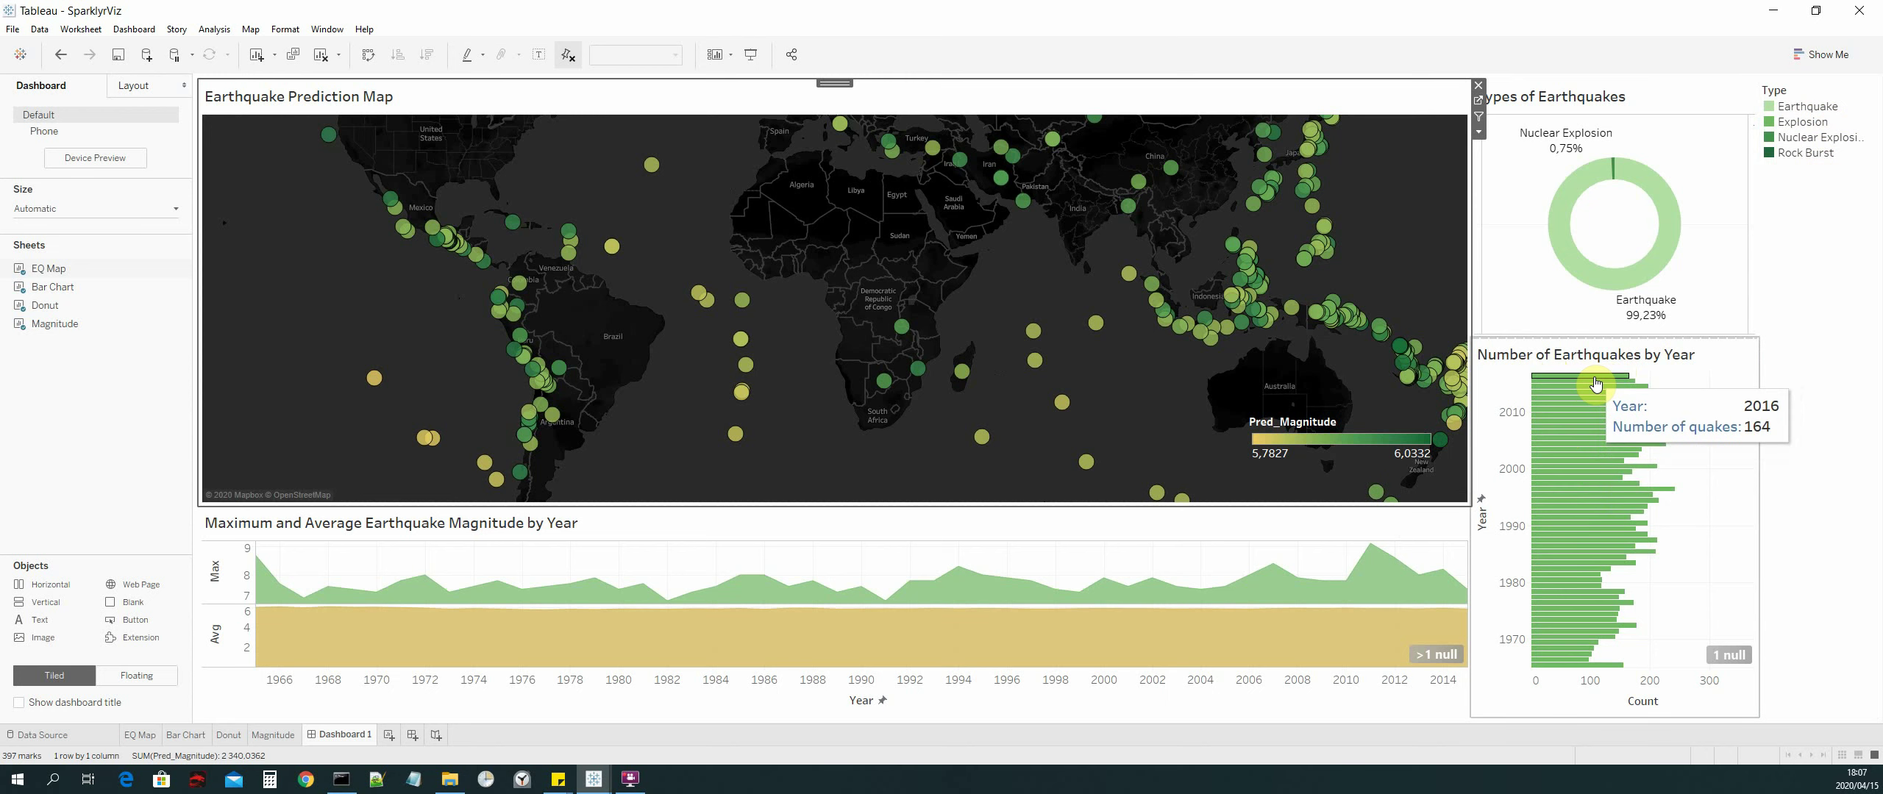
{"action": "left_click", "coordinate": [1298, 632]}
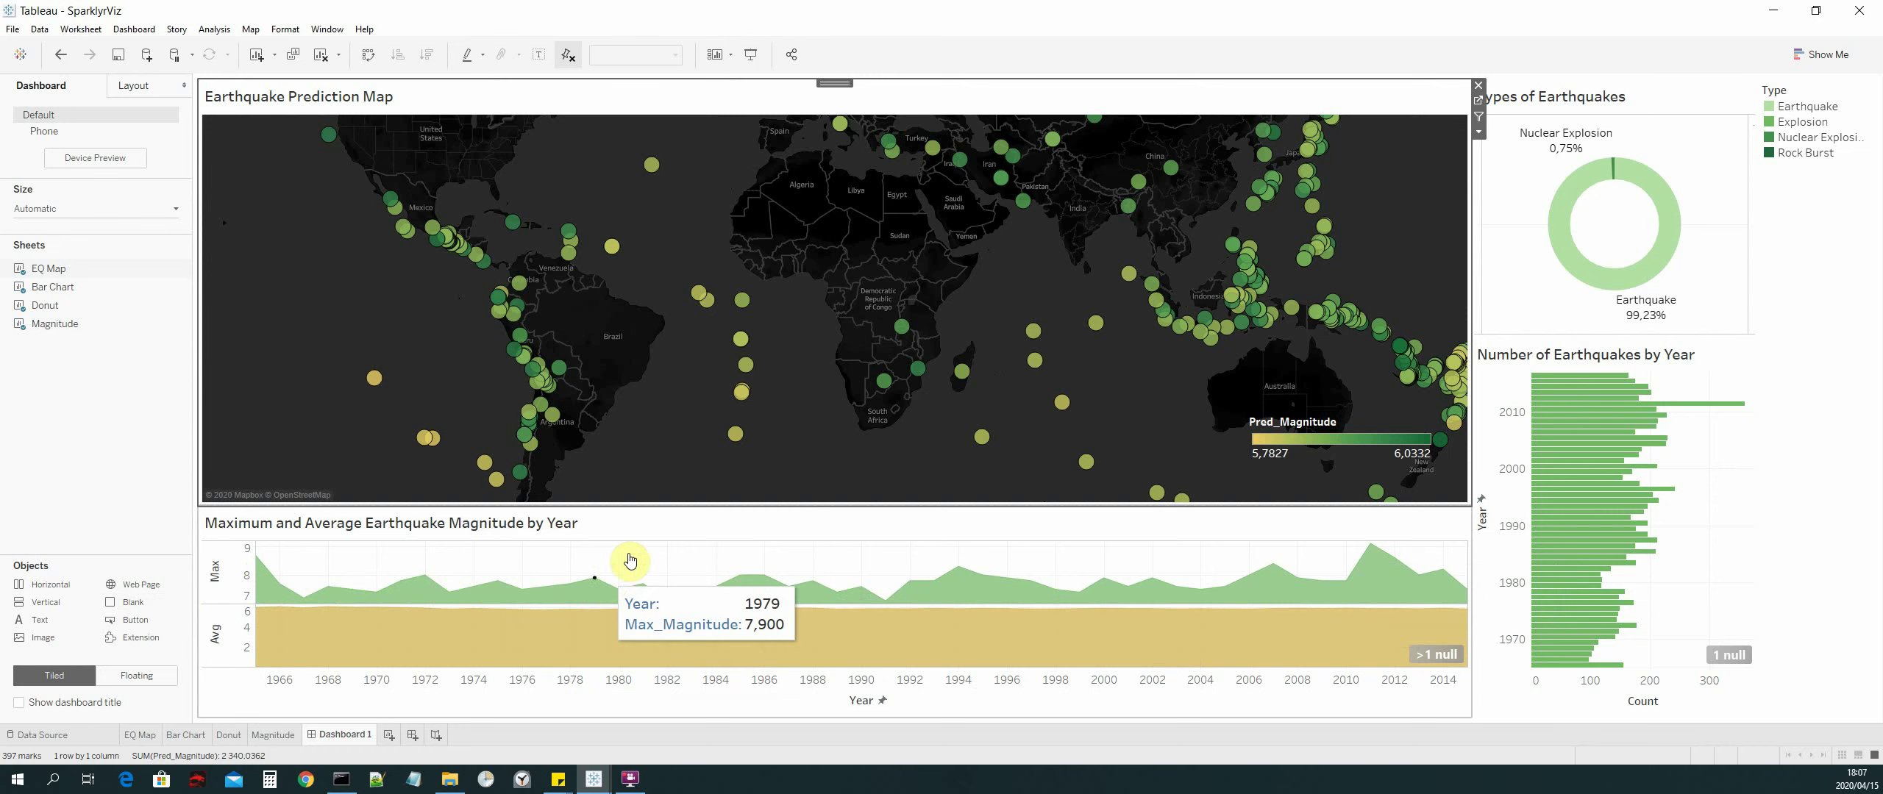
{"action": "mouse_move", "coordinate": [1003, 287]}
{"action": "left_mouse_down"}
{"action": "mouse_move", "coordinate": [945, 287]}
{"action": "mouse_move", "coordinate": [1059, 253]}
{"action": "mouse_move", "coordinate": [971, 277]}
{"action": "left_mouse_up"}
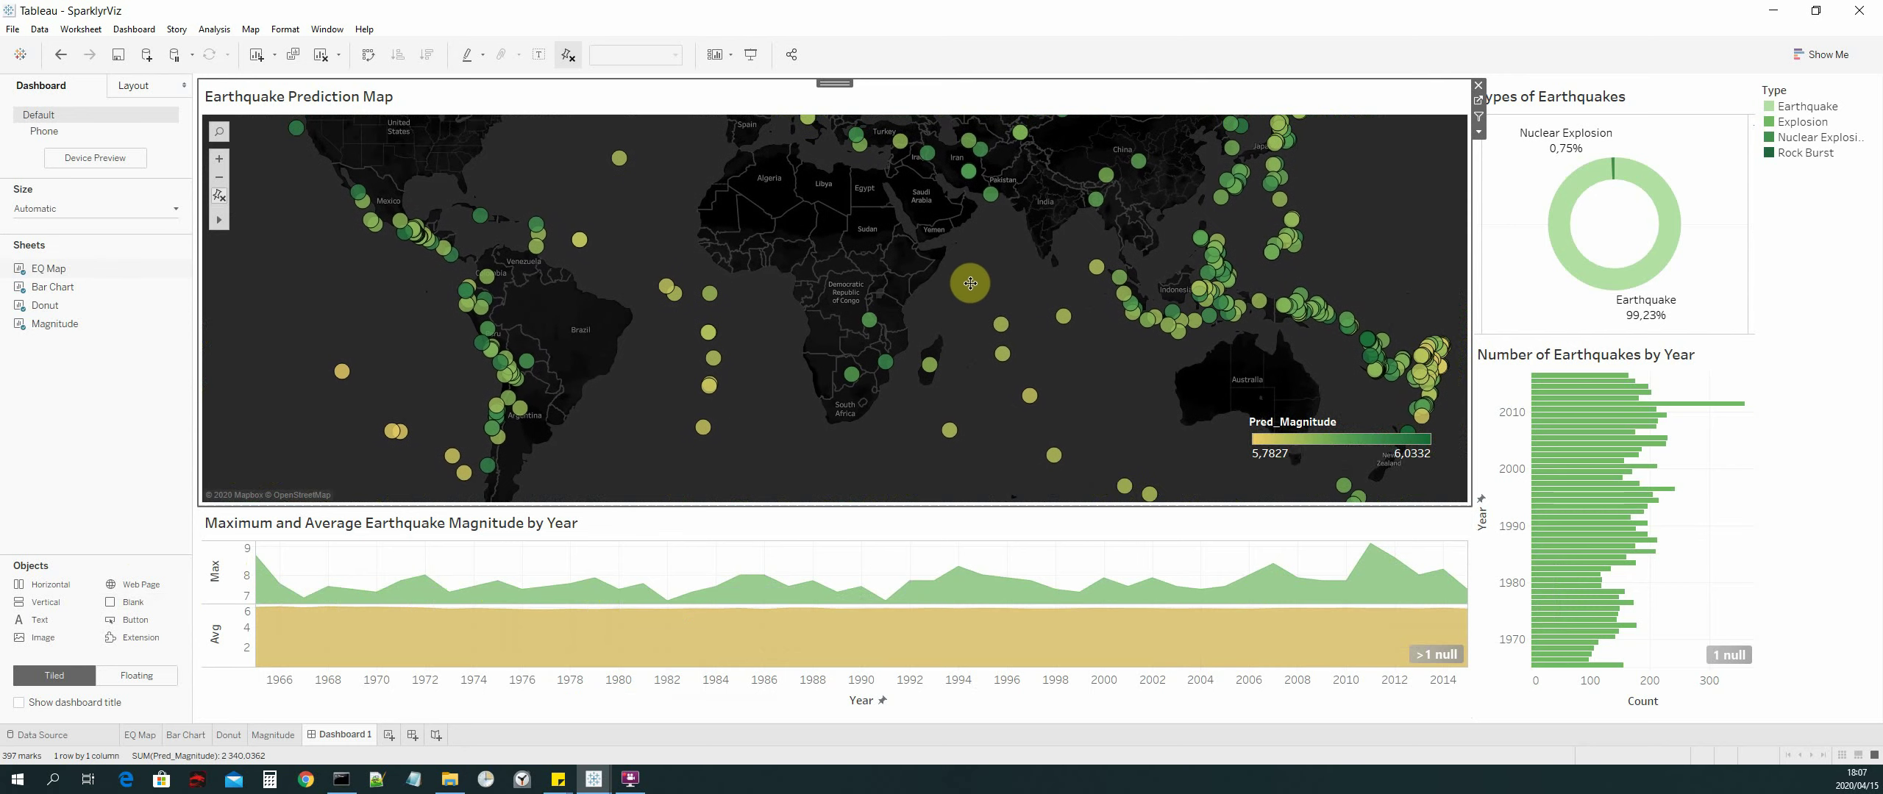
{"action": "scroll", "coordinate": [915, 294], "scroll_direction": "up", "scroll_amount": 1}
{"action": "scroll", "coordinate": [972, 315], "scroll_direction": "down", "scroll_amount": 1}
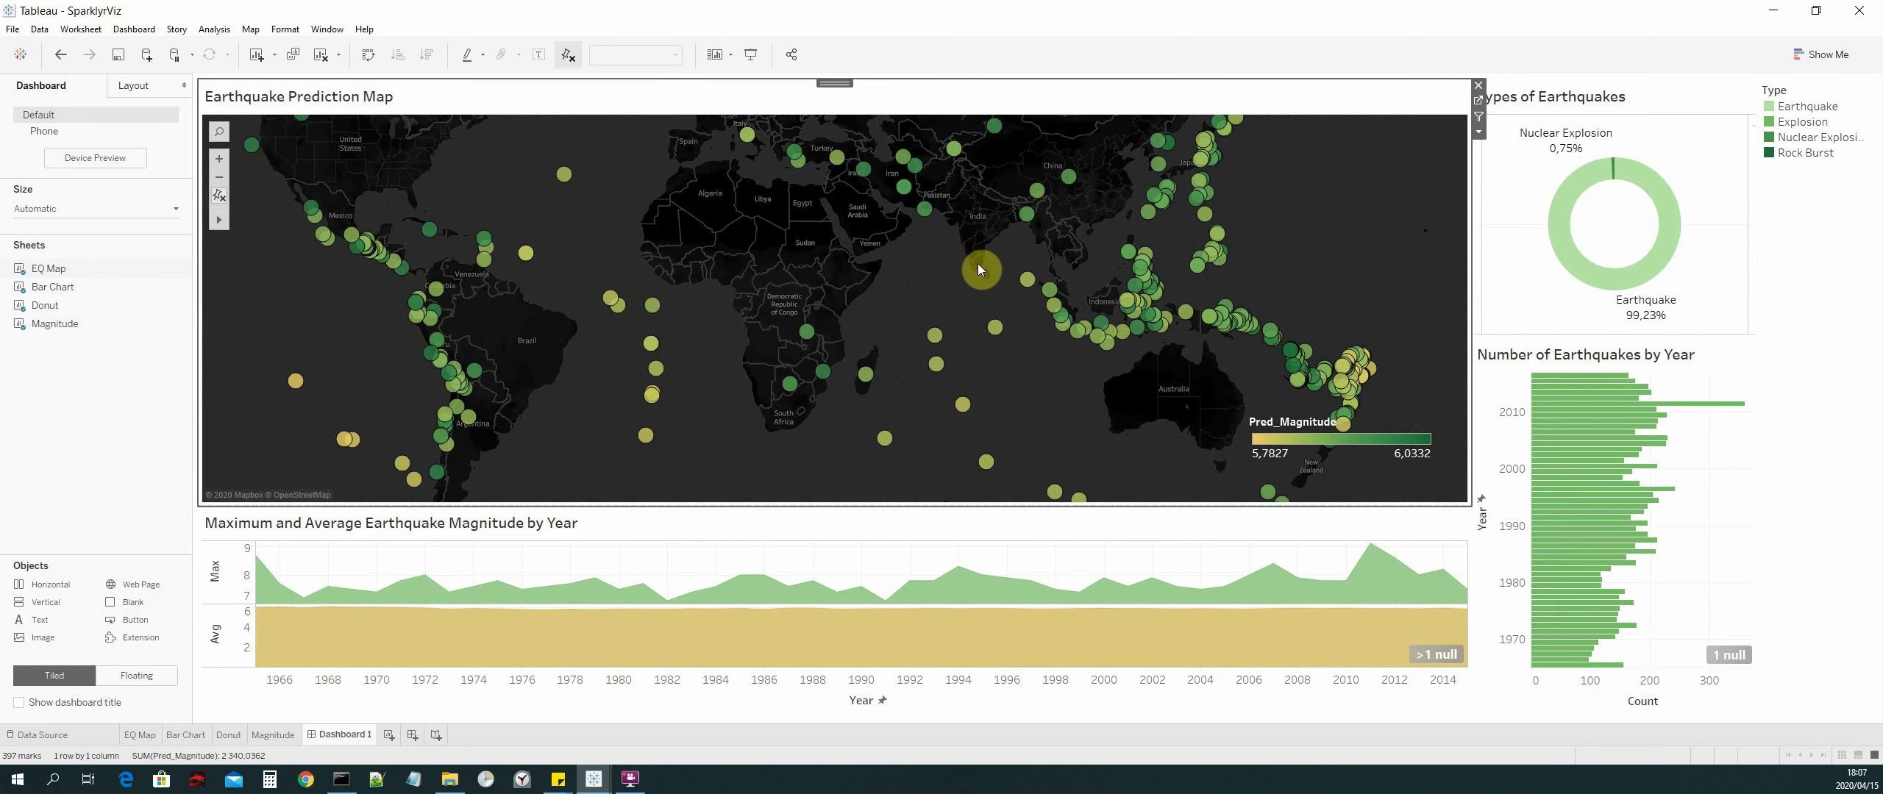
{"action": "left_click_drag", "start_coordinate": [928, 276], "coordinate": [956, 257]}
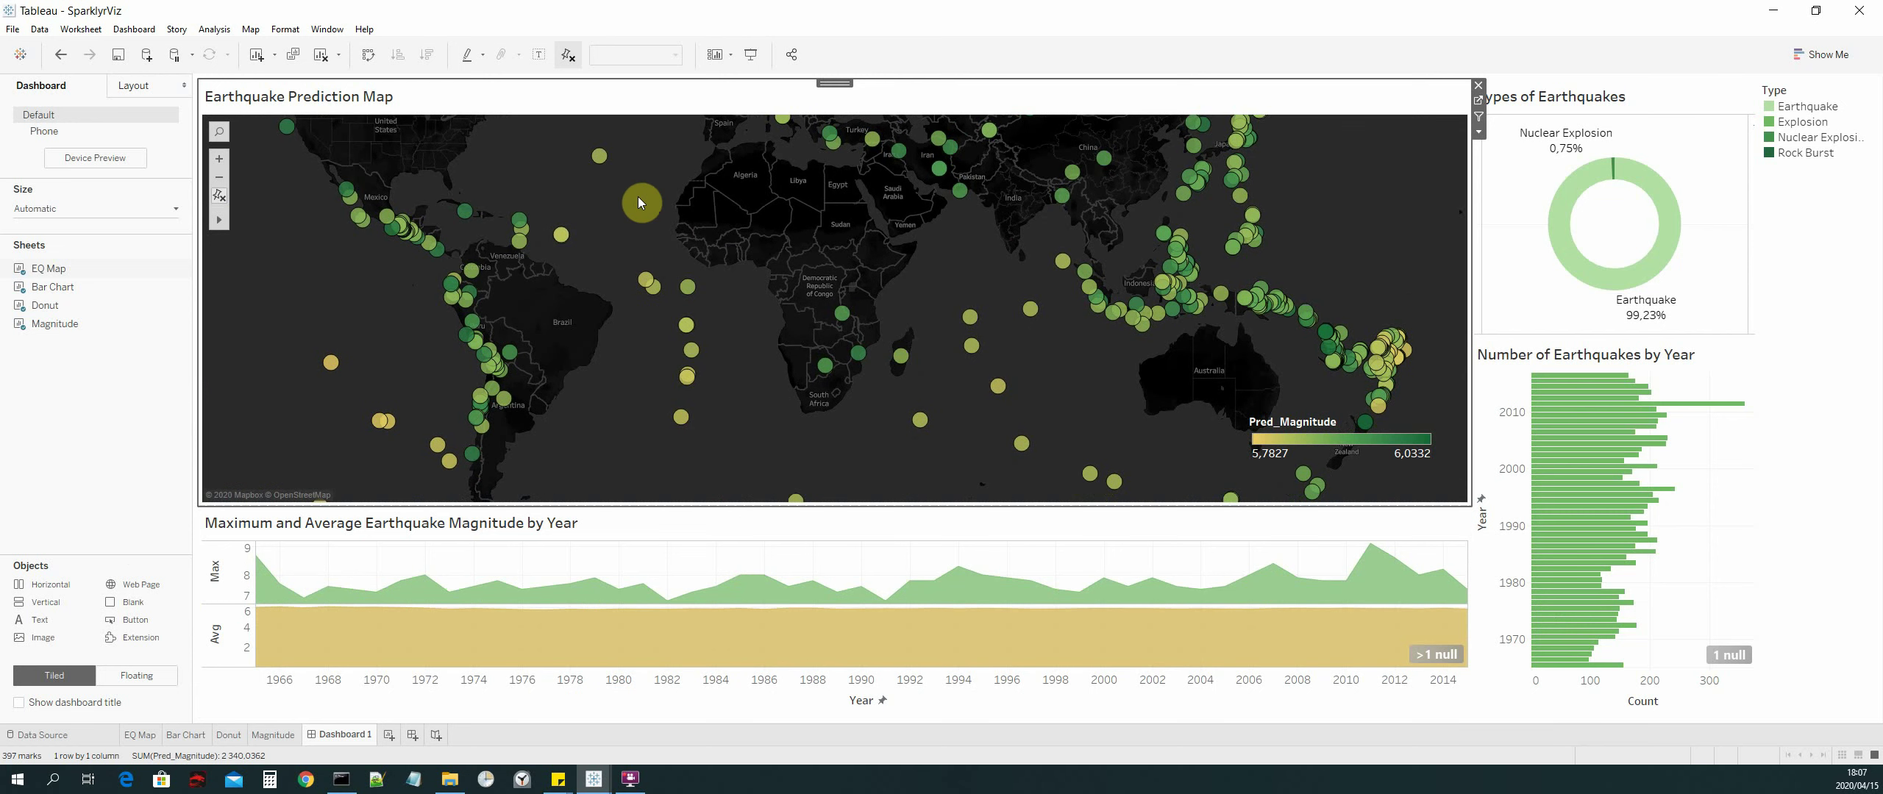
{"action": "left_click_drag", "start_coordinate": [630, 210], "coordinate": [655, 200]}
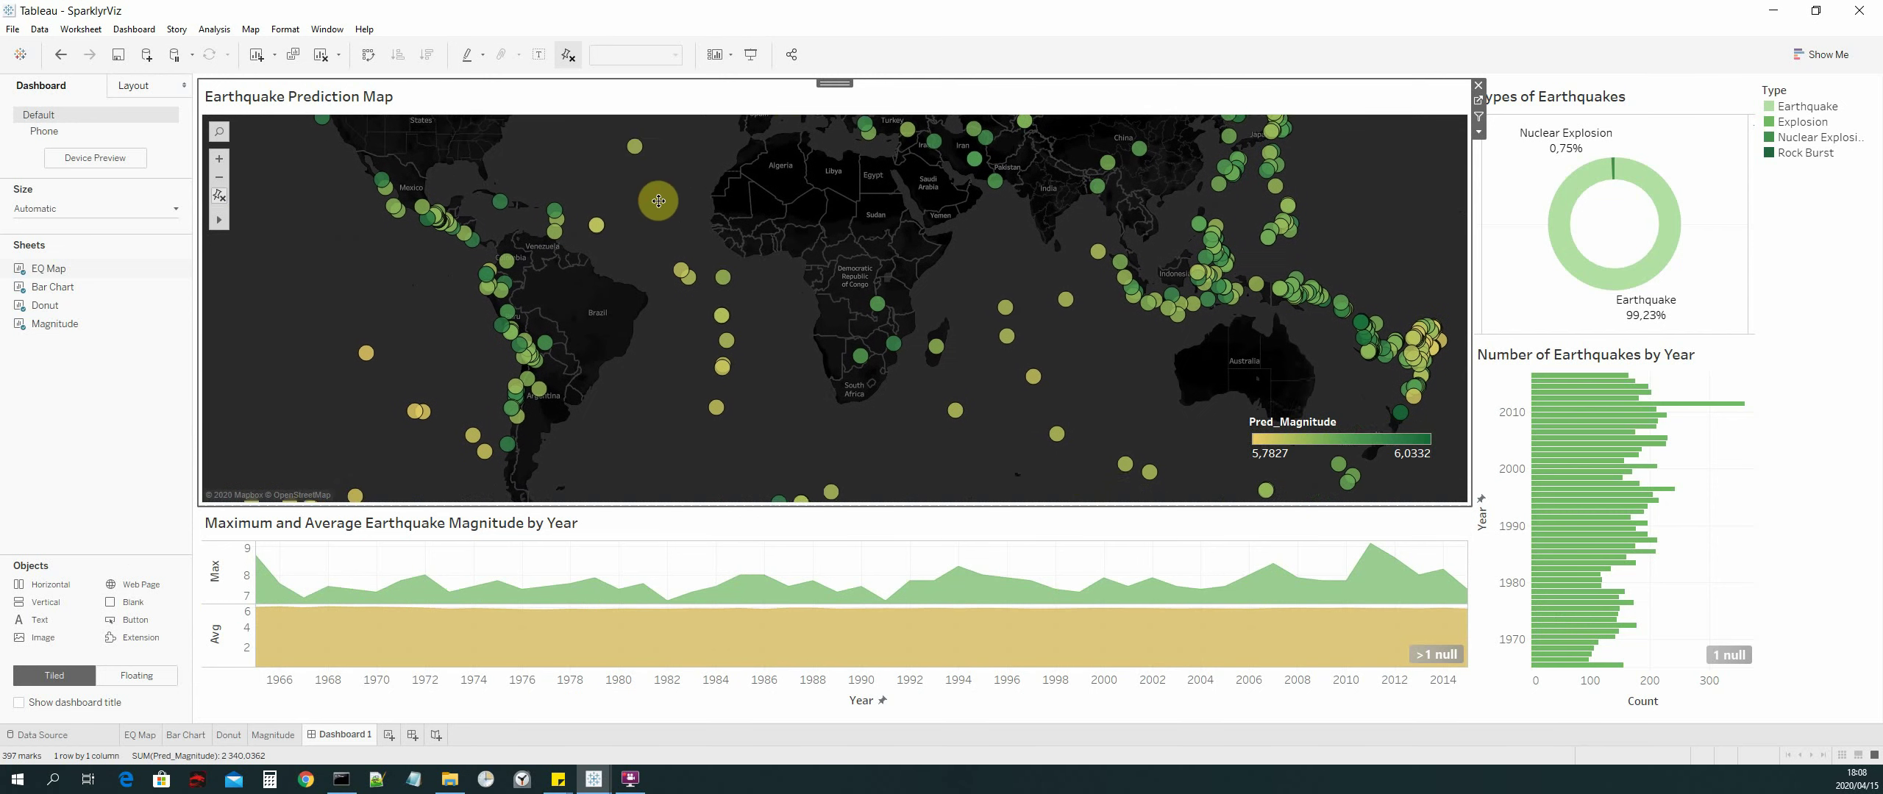
{"action": "left_click_drag", "start_coordinate": [982, 229], "coordinate": [951, 331]}
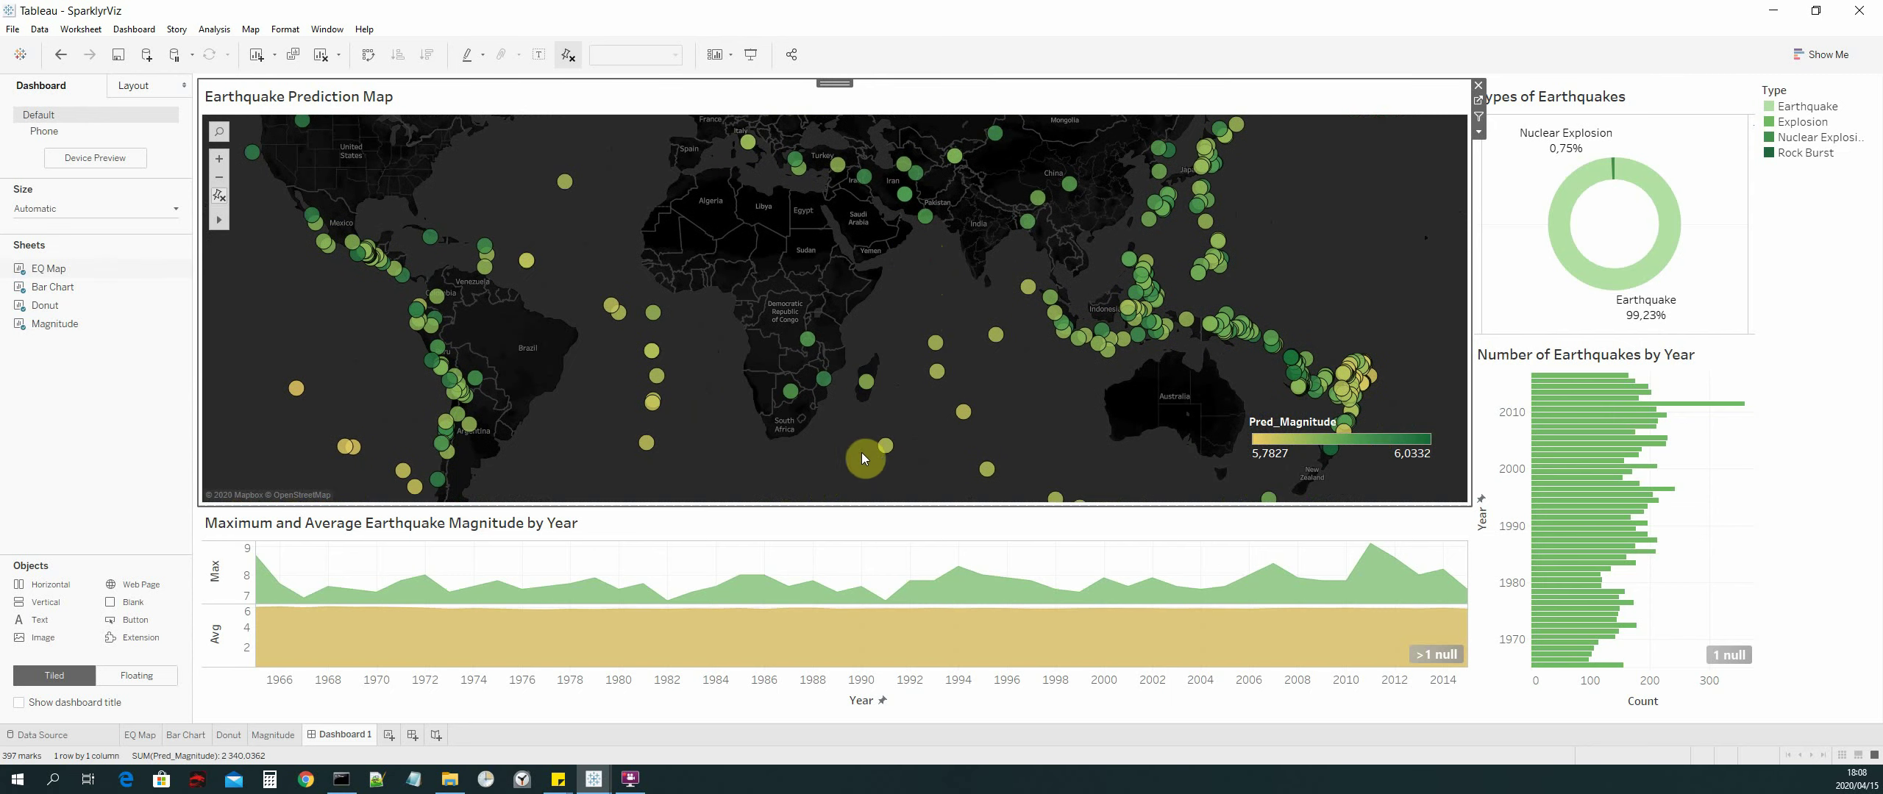
{"action": "left_click_drag", "start_coordinate": [1101, 436], "coordinate": [1001, 315]}
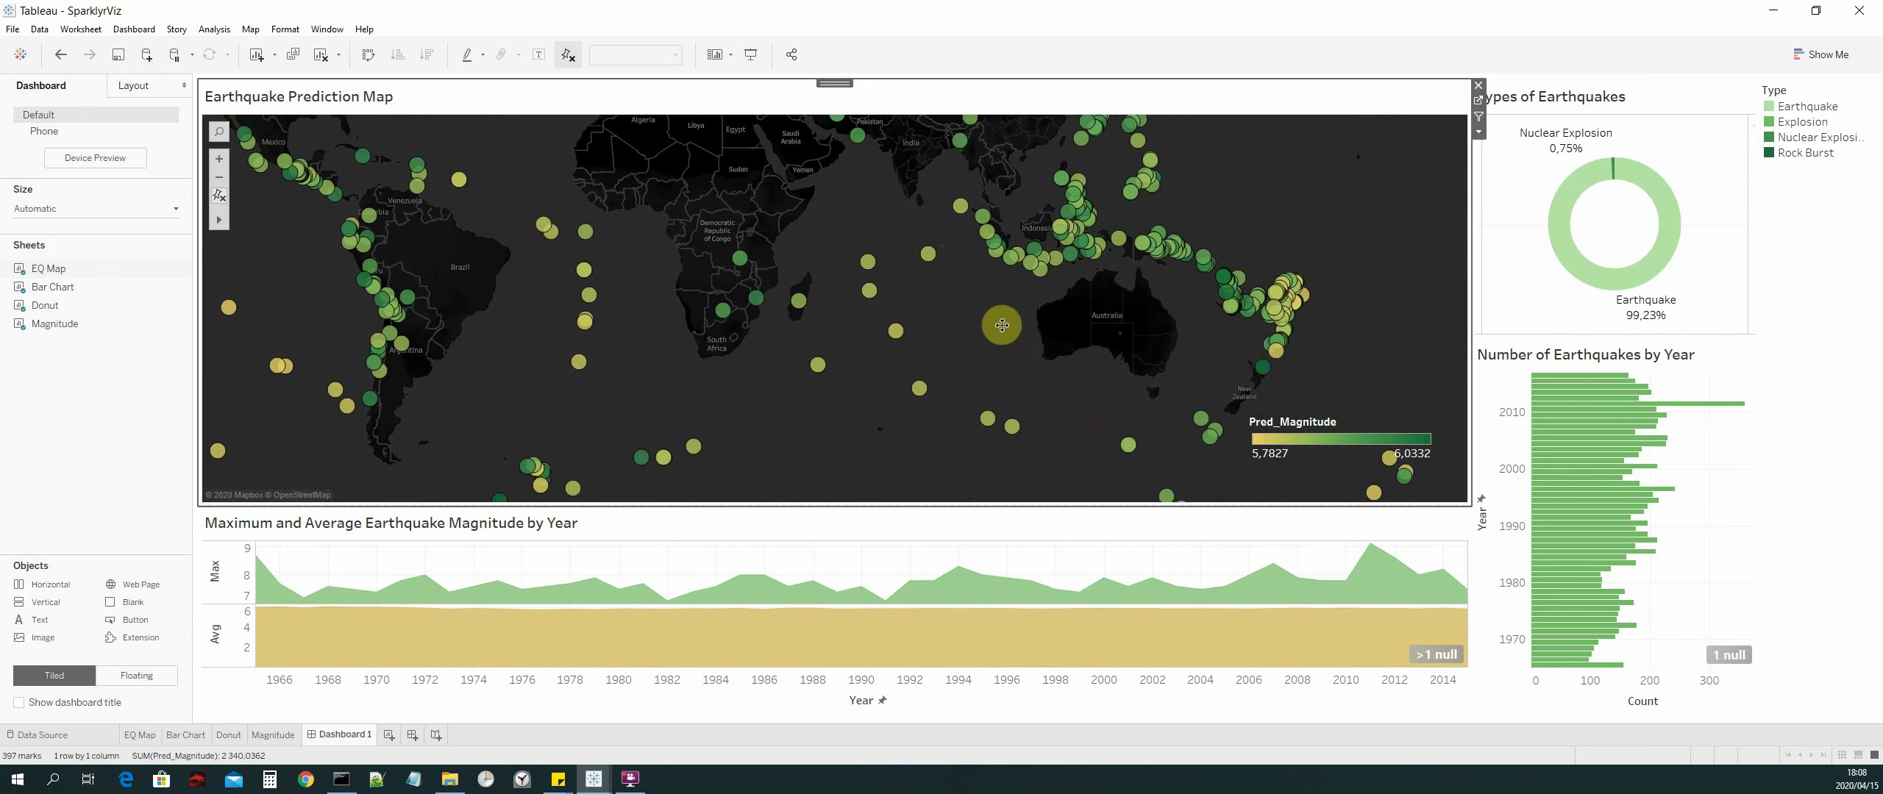
{"action": "mouse_move", "coordinate": [1244, 347]}
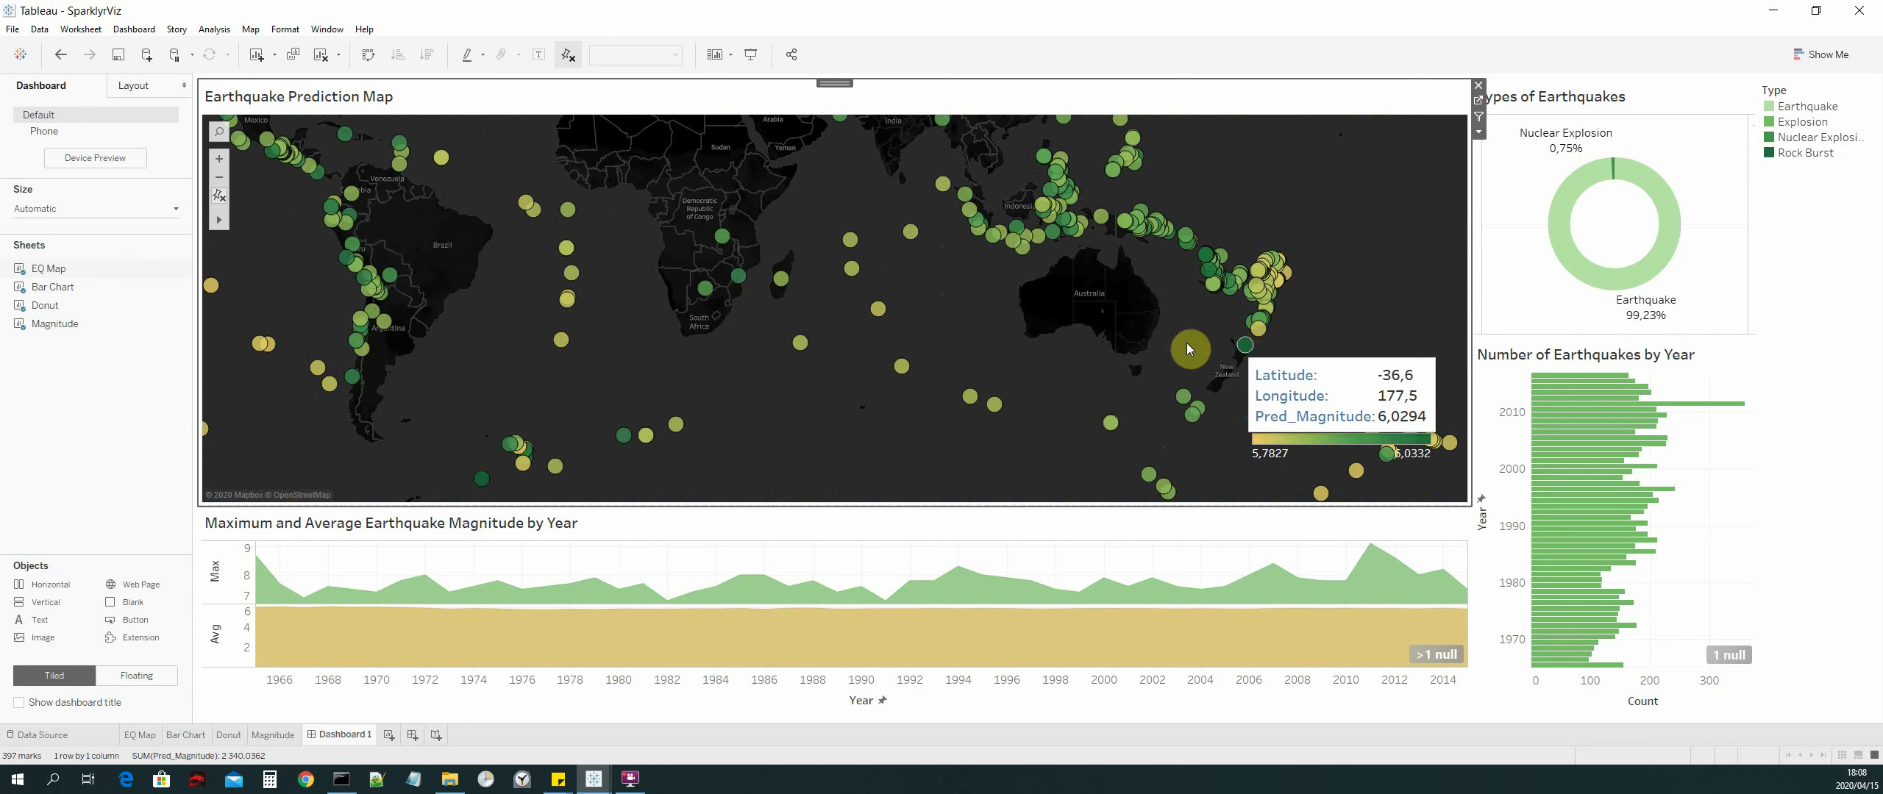
{"action": "left_click_drag", "start_coordinate": [841, 396], "coordinate": [1068, 387]}
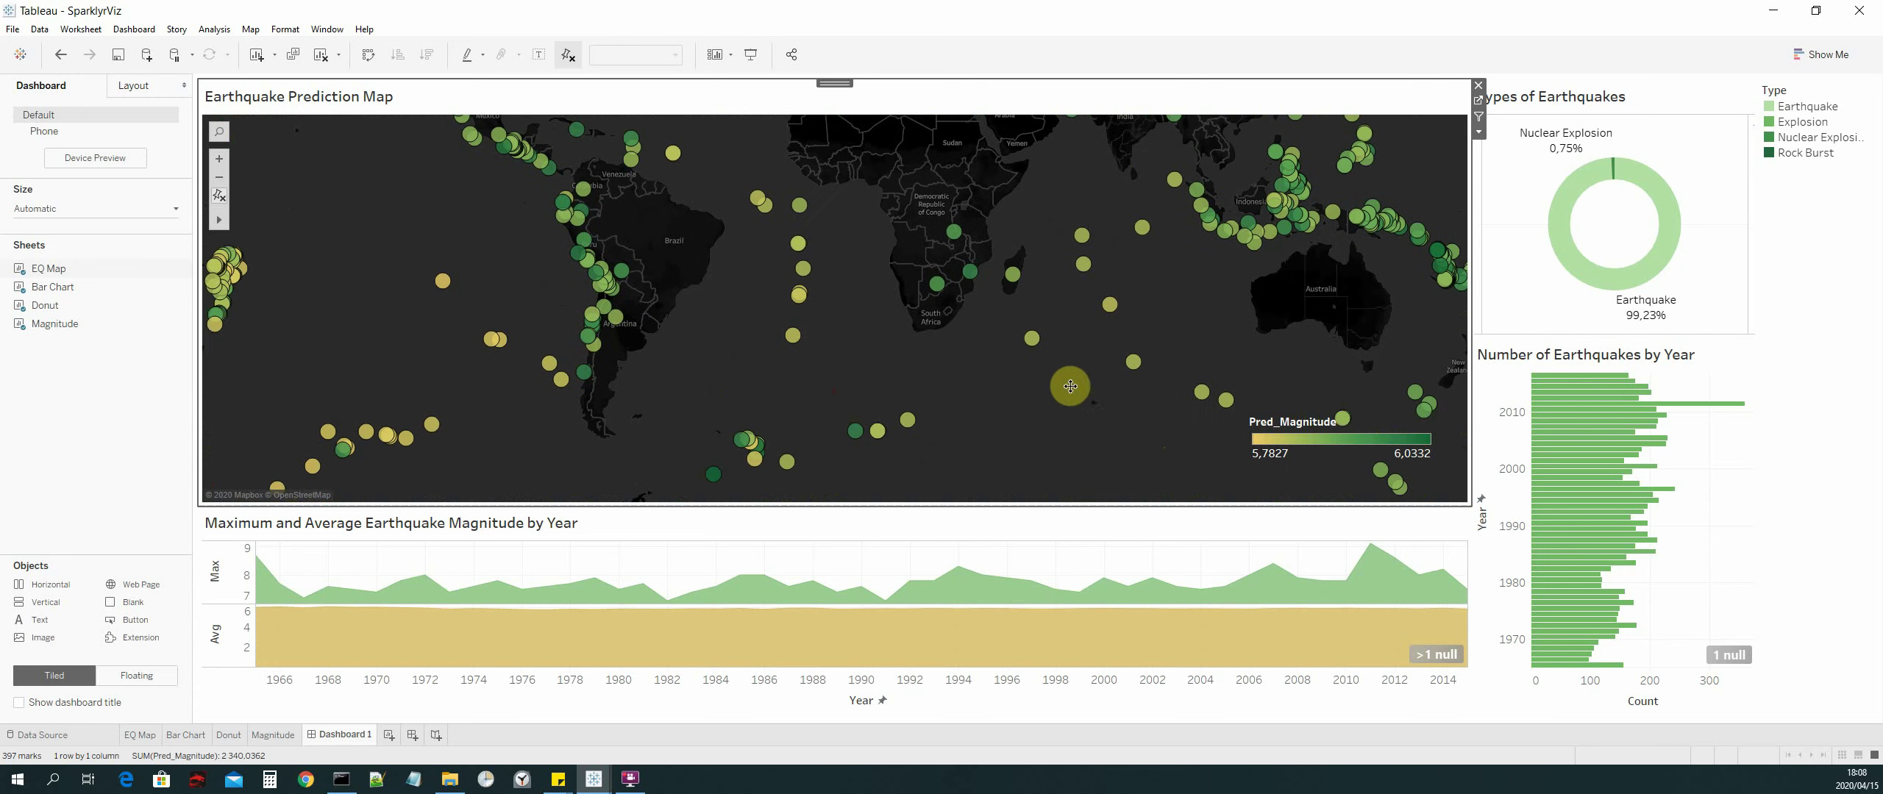
{"action": "mouse_move", "coordinate": [793, 338]}
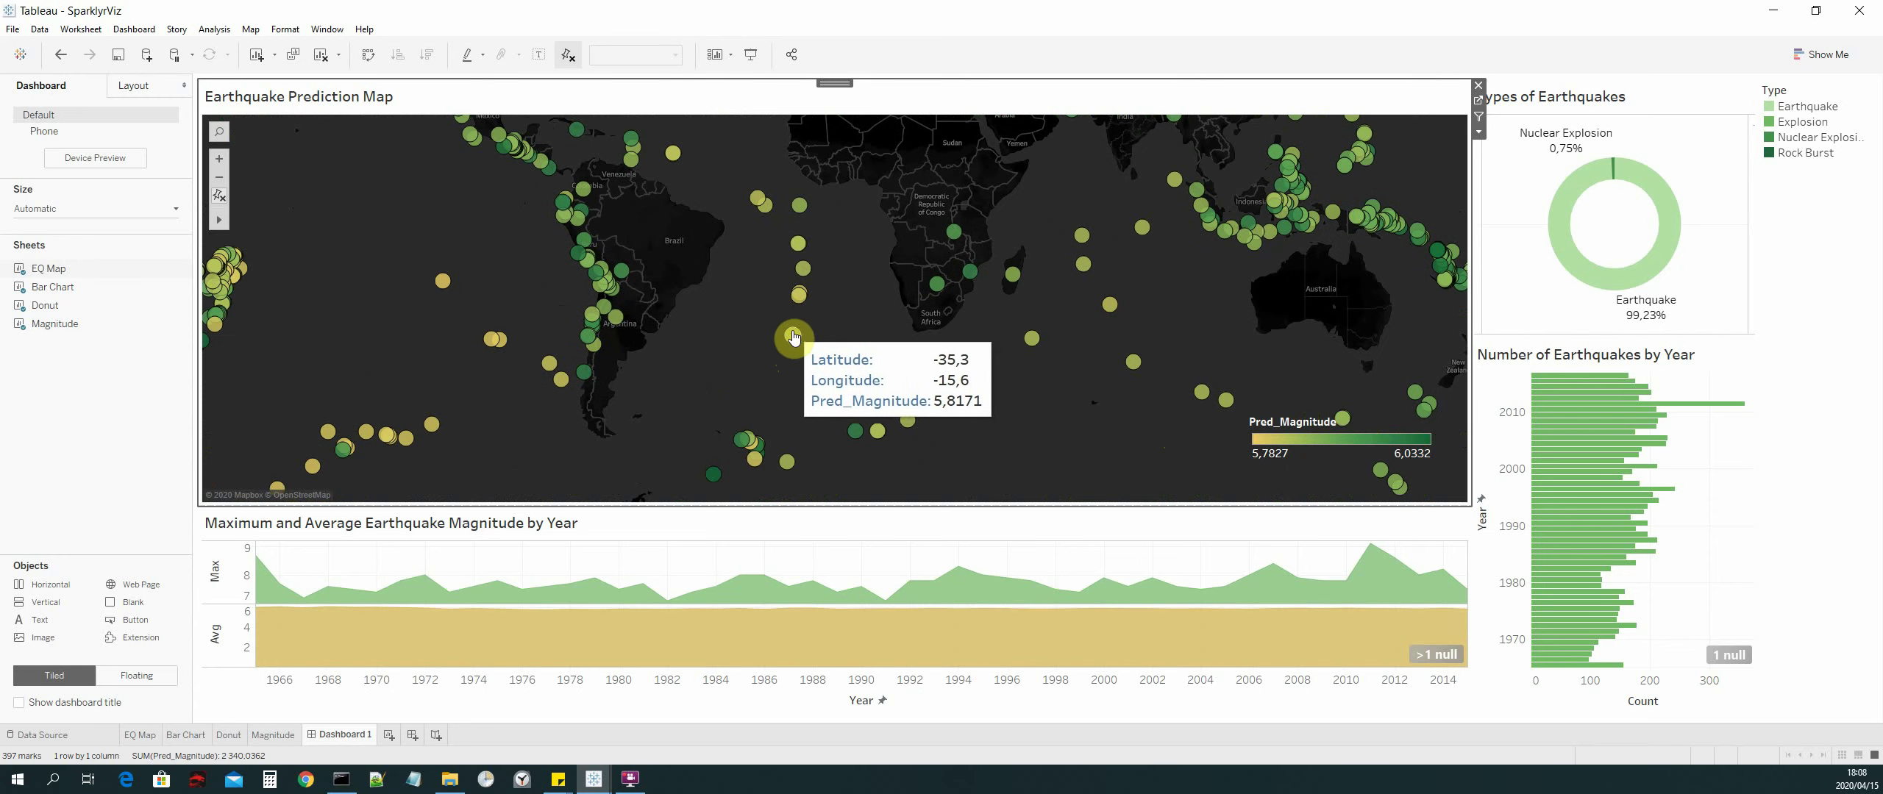
{"action": "left_click_drag", "start_coordinate": [702, 294], "coordinate": [625, 365]}
{"action": "left_click_drag", "start_coordinate": [491, 349], "coordinate": [879, 272]}
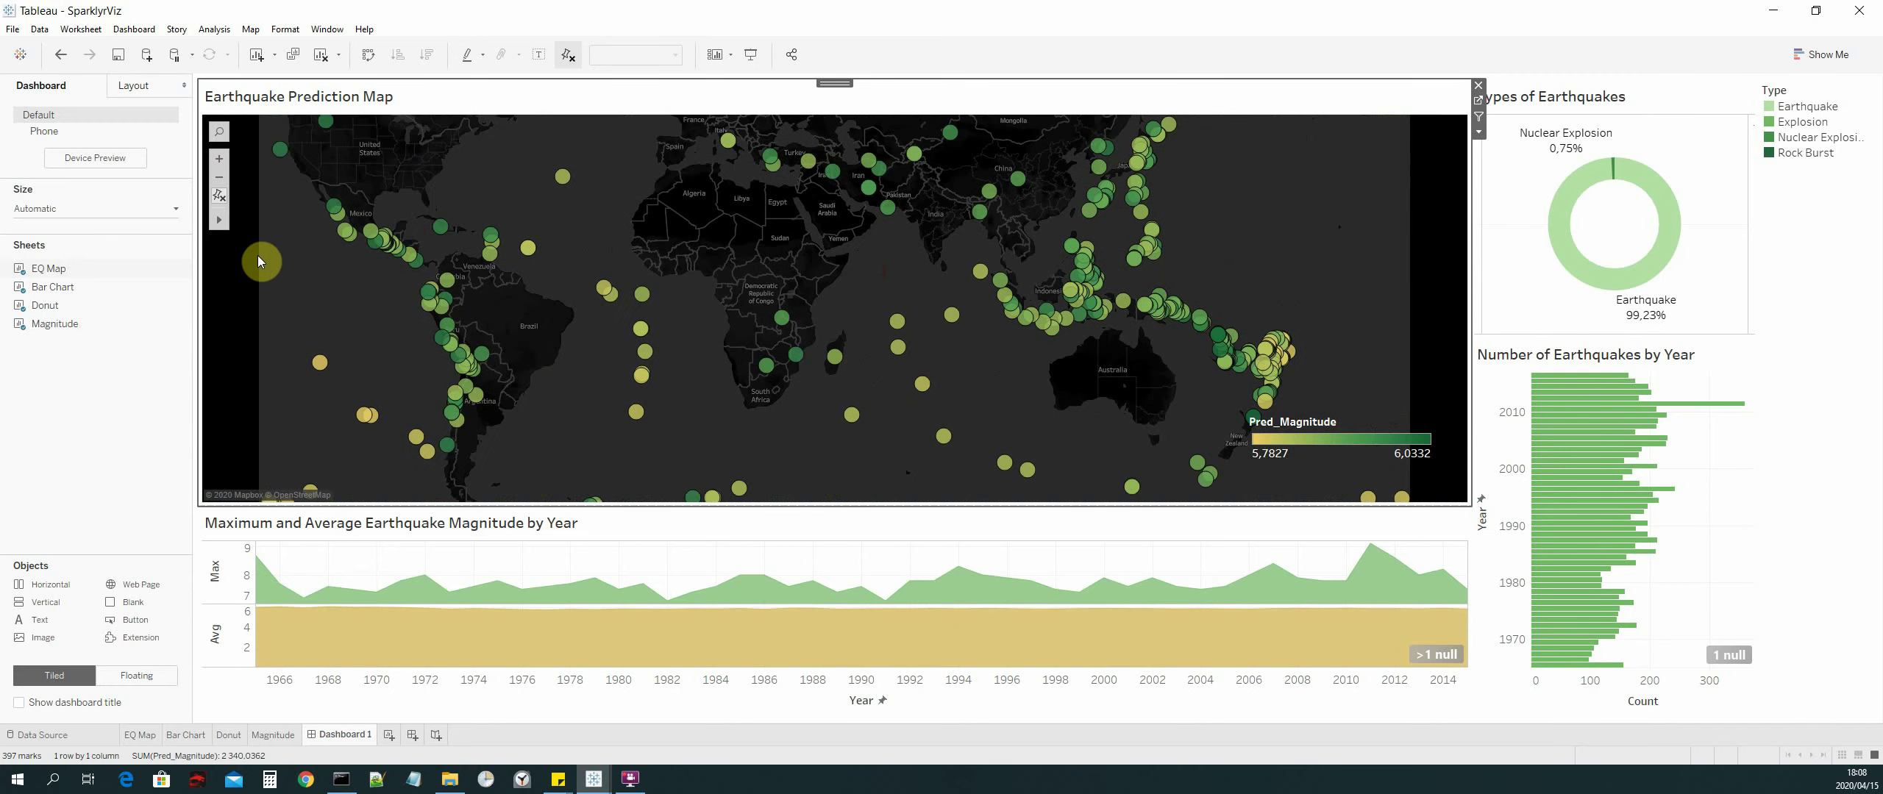
Step: Search the map for Fiji and examine the predicted earthquakes around it and in the wider region
{"action": "left_click", "coordinate": [217, 133]}
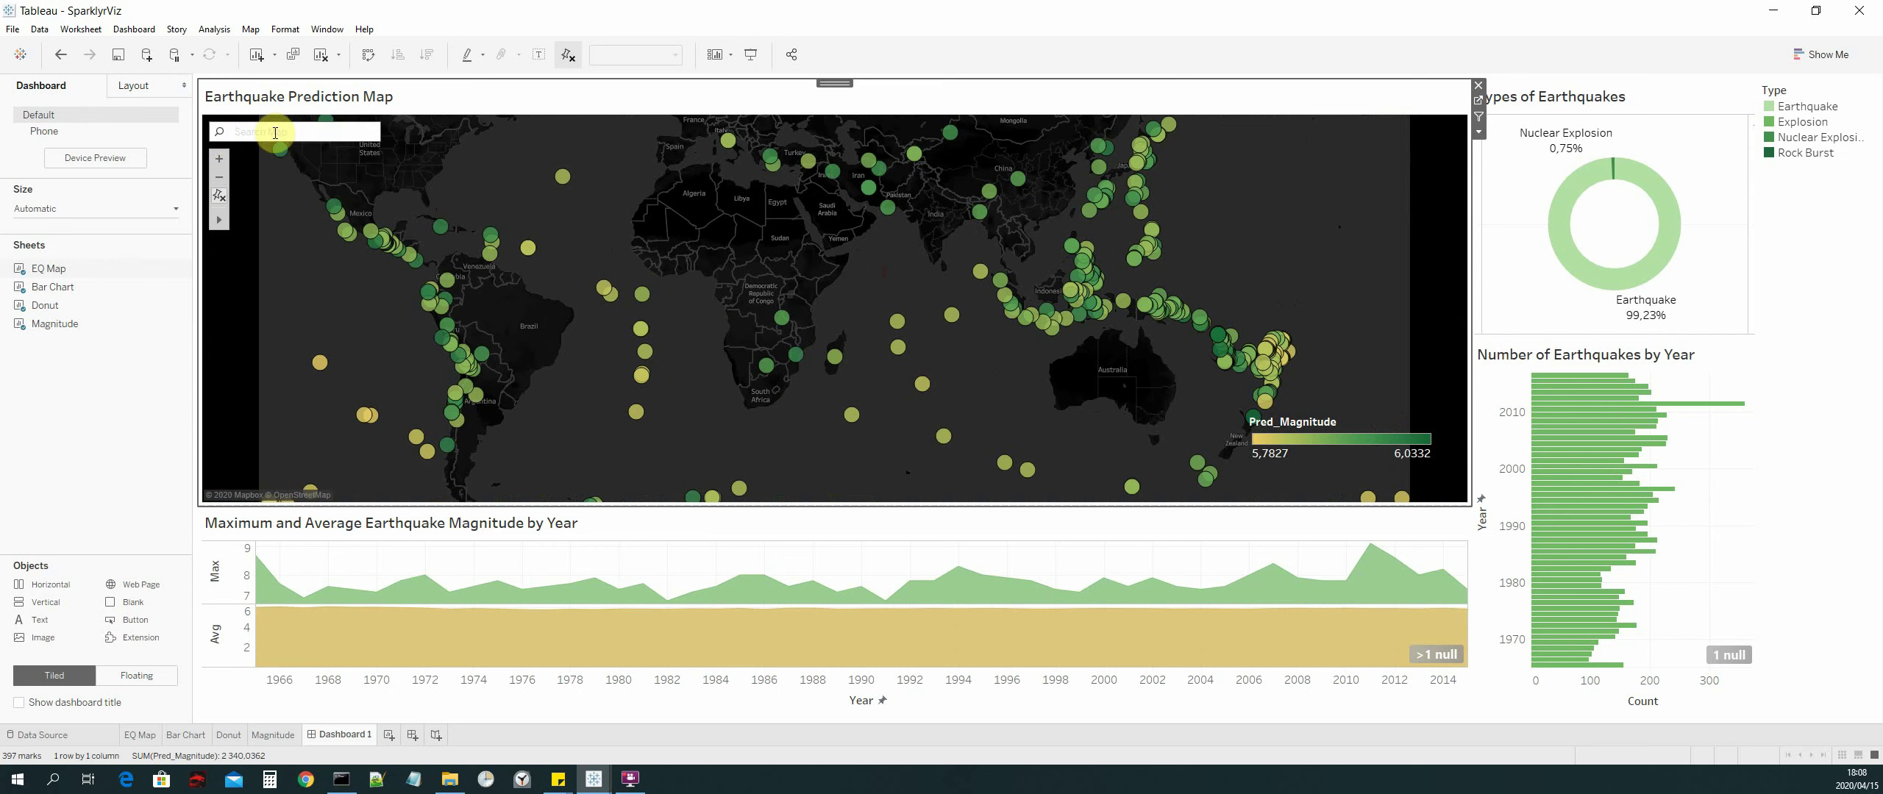
{"action": "type", "text": "figi"}
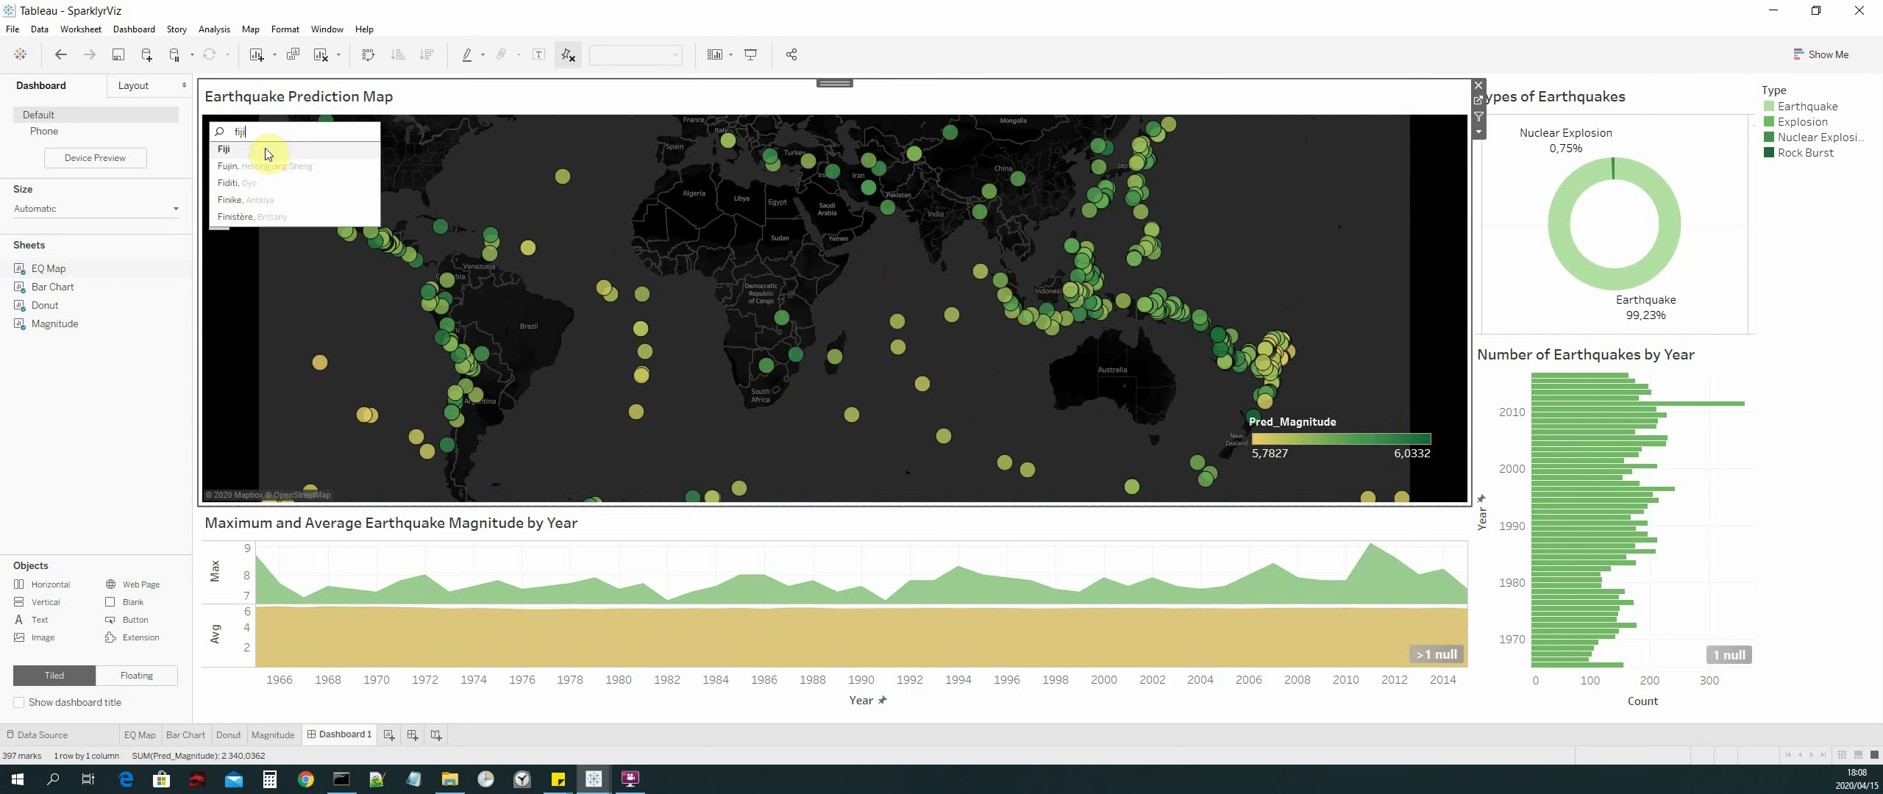
{"action": "left_click", "coordinate": [266, 150]}
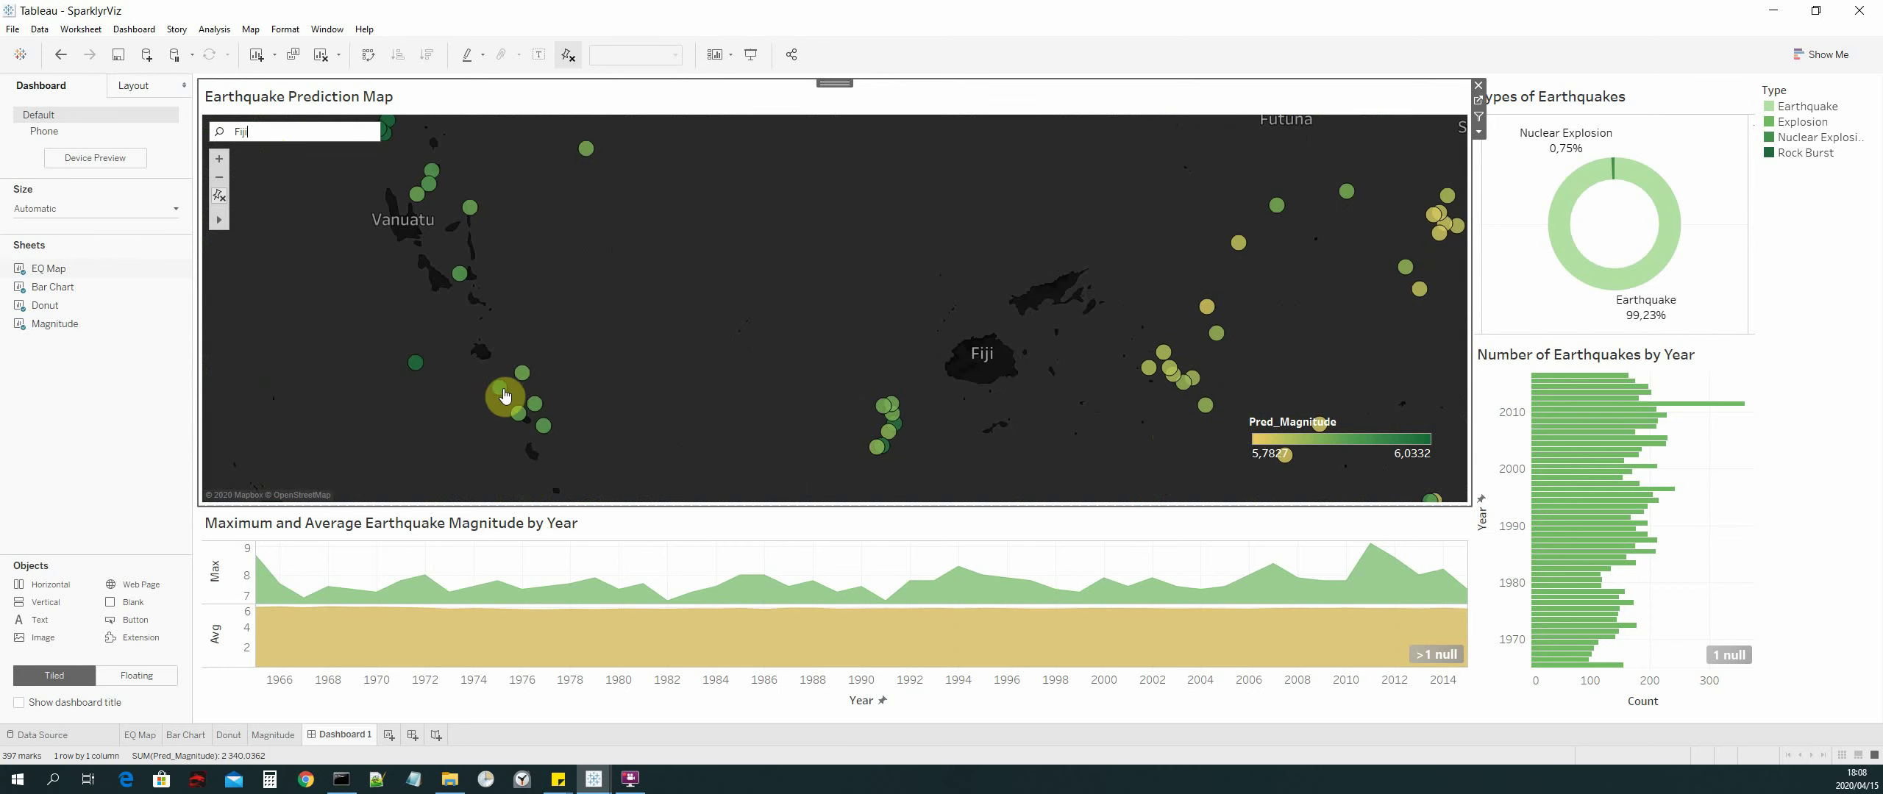
{"action": "mouse_move", "coordinate": [1163, 370]}
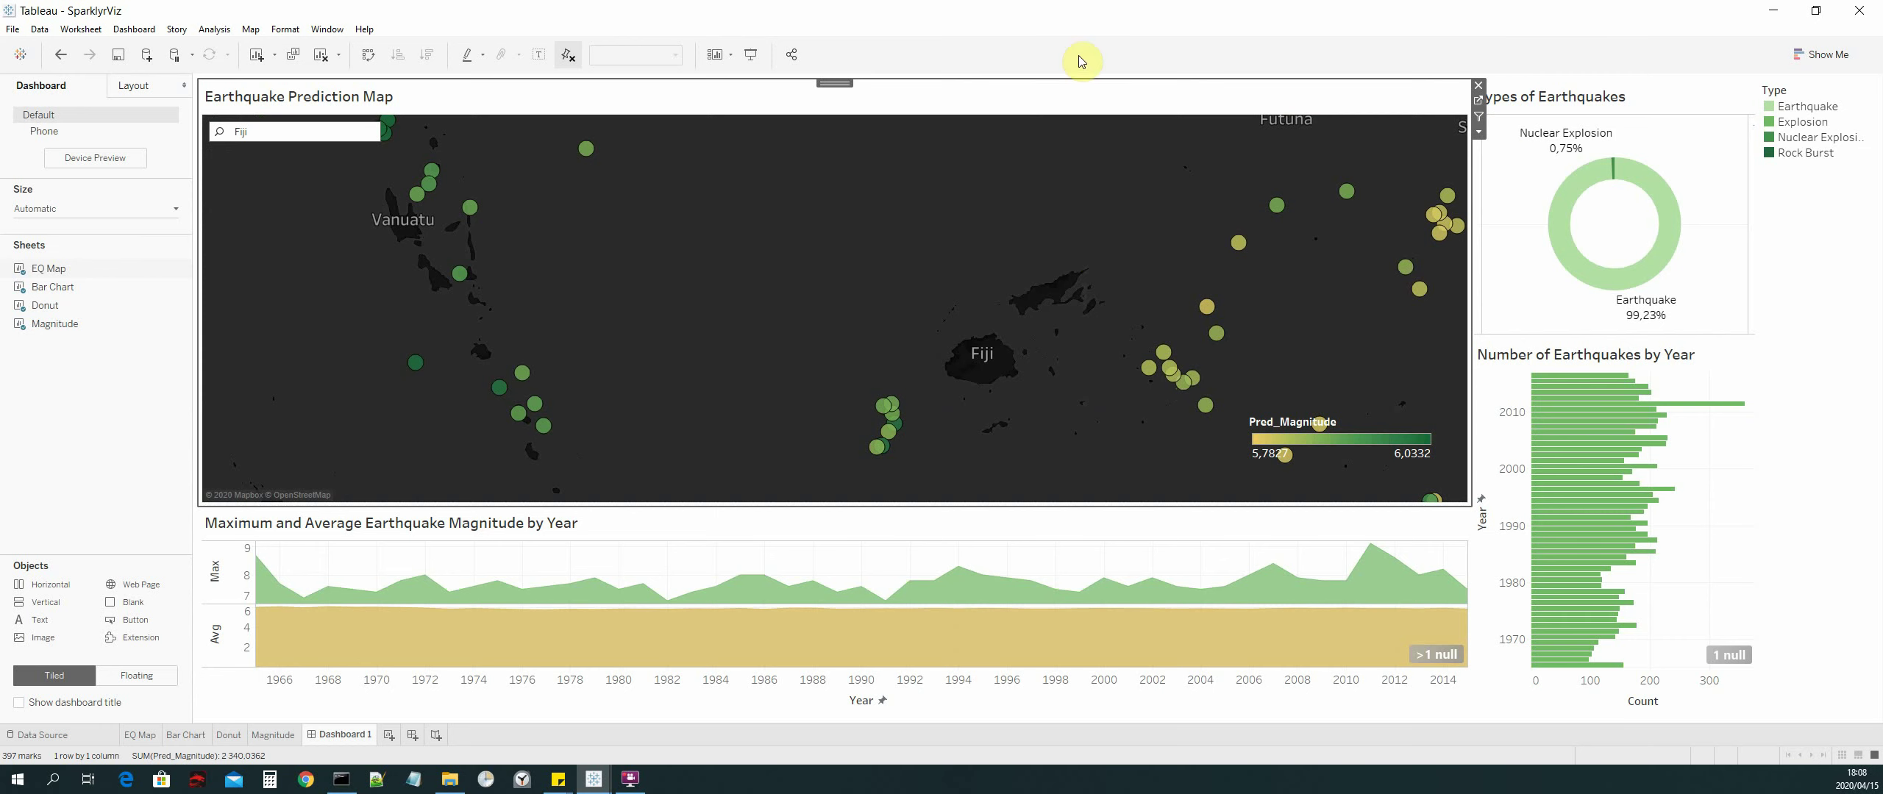
{"action": "scroll", "coordinate": [1038, 352], "scroll_direction": "down", "scroll_amount": 5}
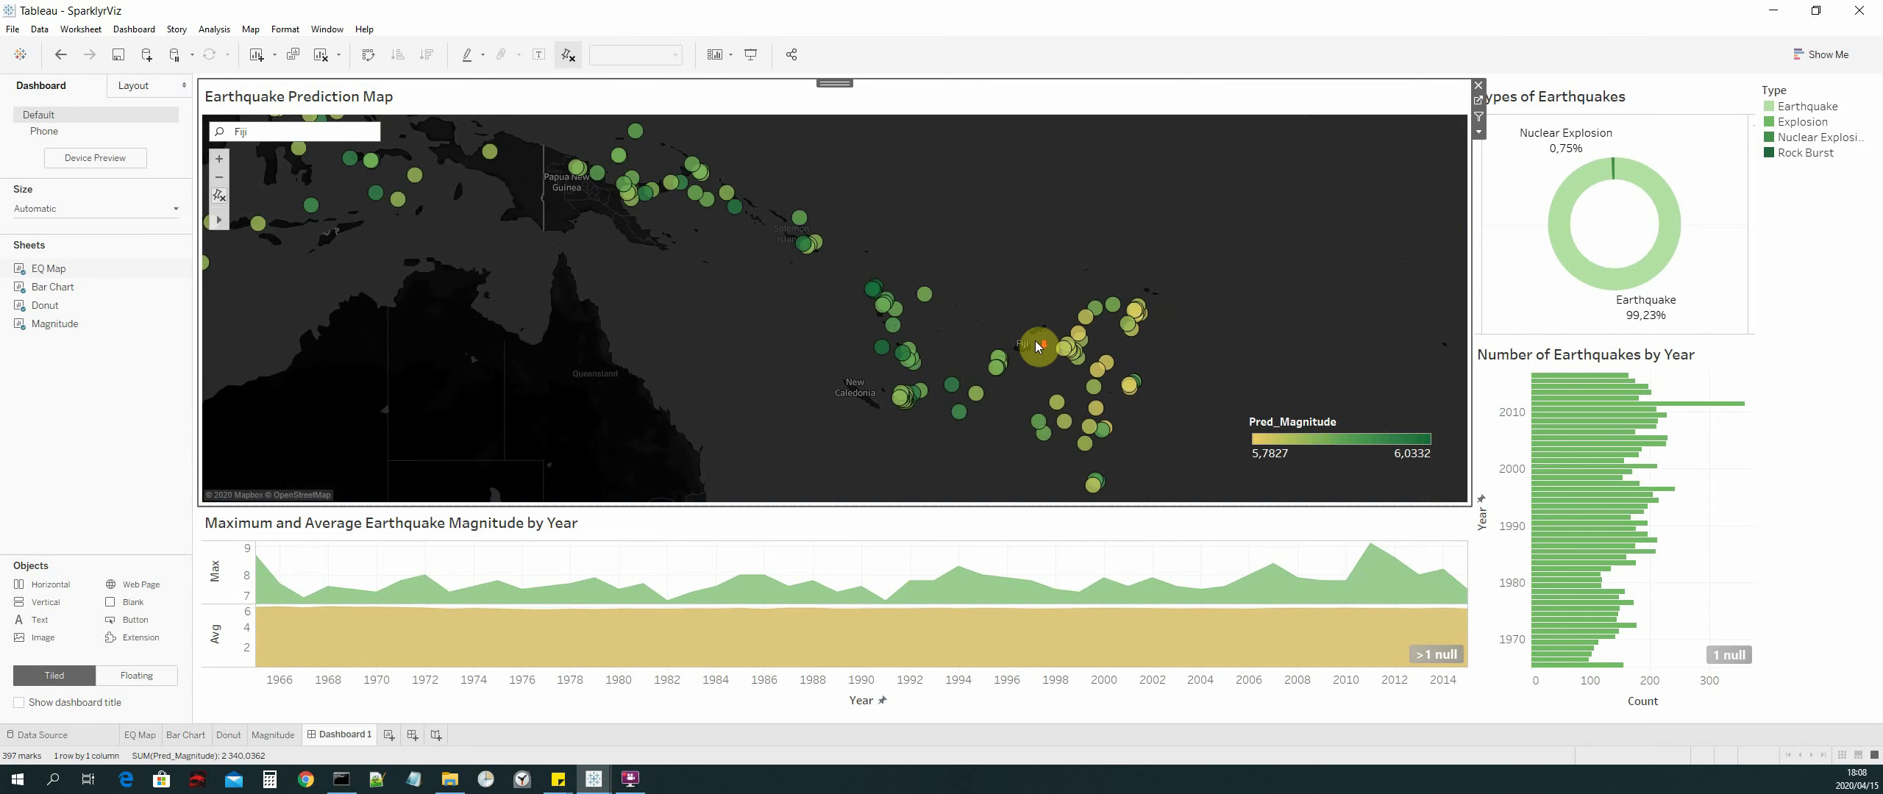
{"action": "scroll", "coordinate": [1071, 332], "scroll_direction": "up", "scroll_amount": 2}
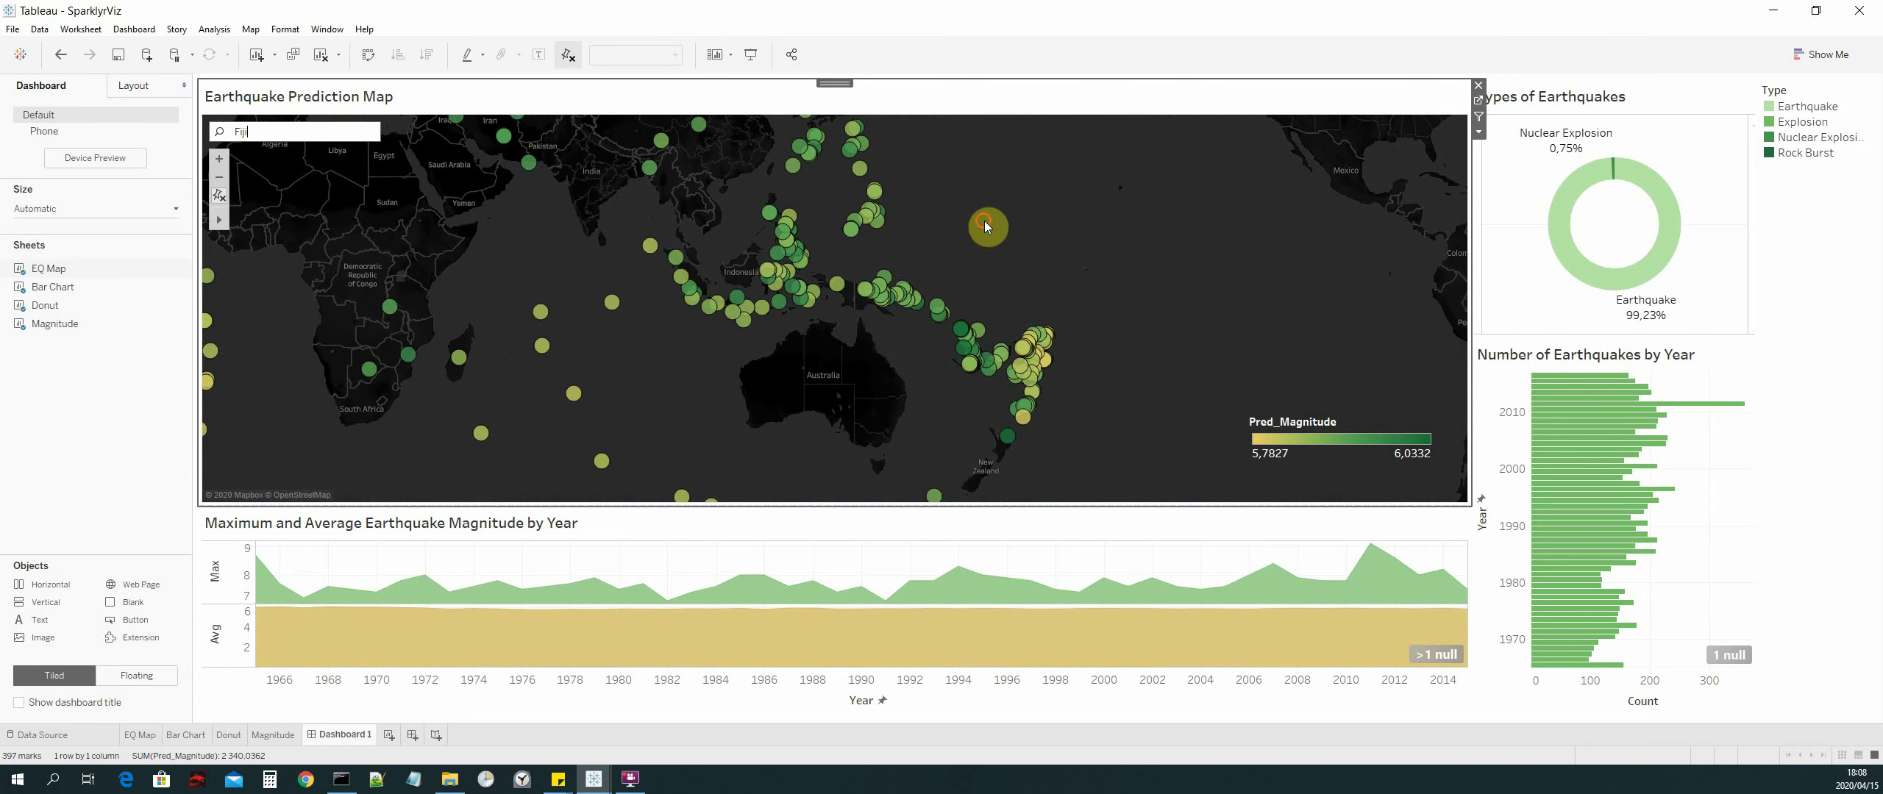
{"action": "left_click_drag", "start_coordinate": [1101, 239], "coordinate": [1353, 230]}
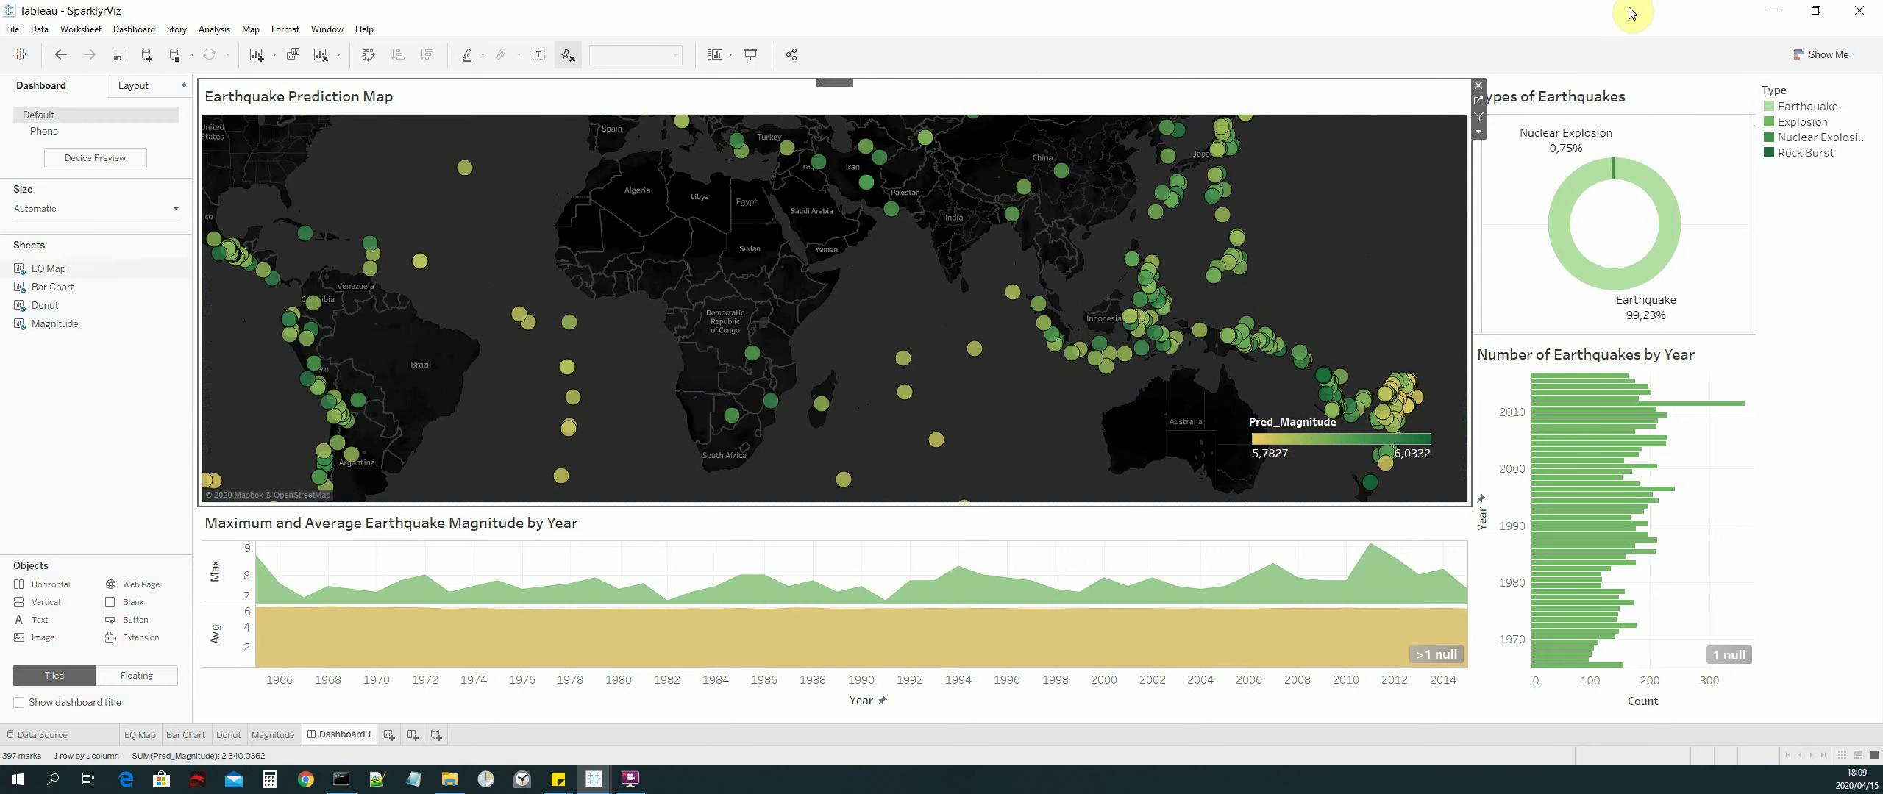
Step: Test the dashboard's automatic sizing in a smaller and an enlarged window, and maximize the window again
{"action": "double_click", "coordinate": [1660, 9]}
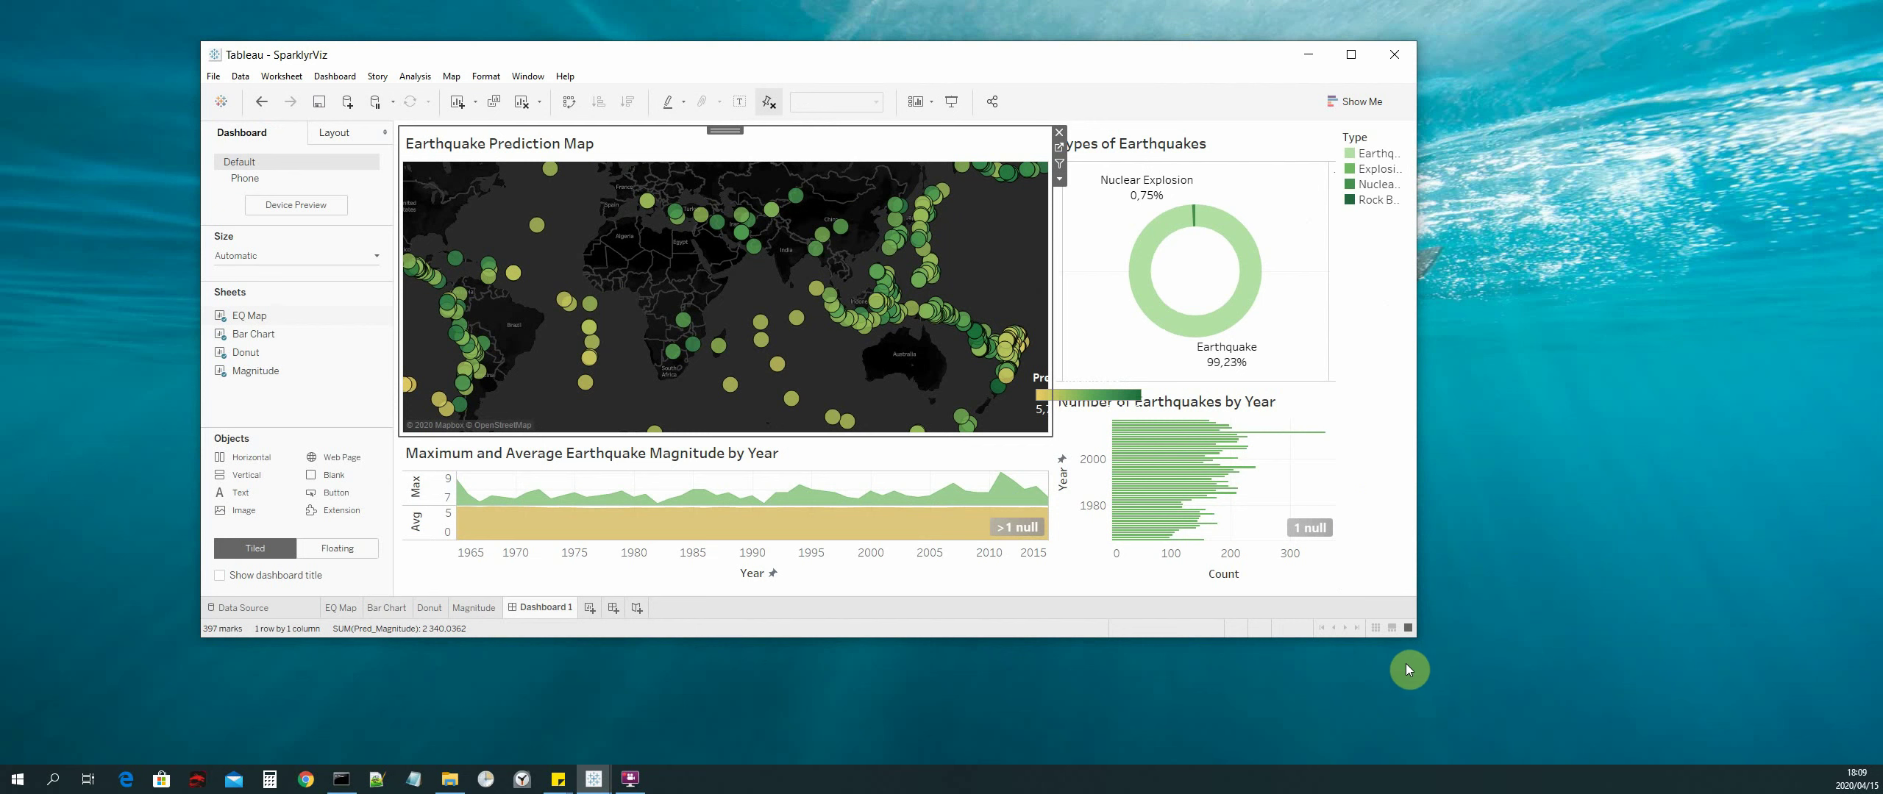
{"action": "mouse_move", "coordinate": [1009, 400]}
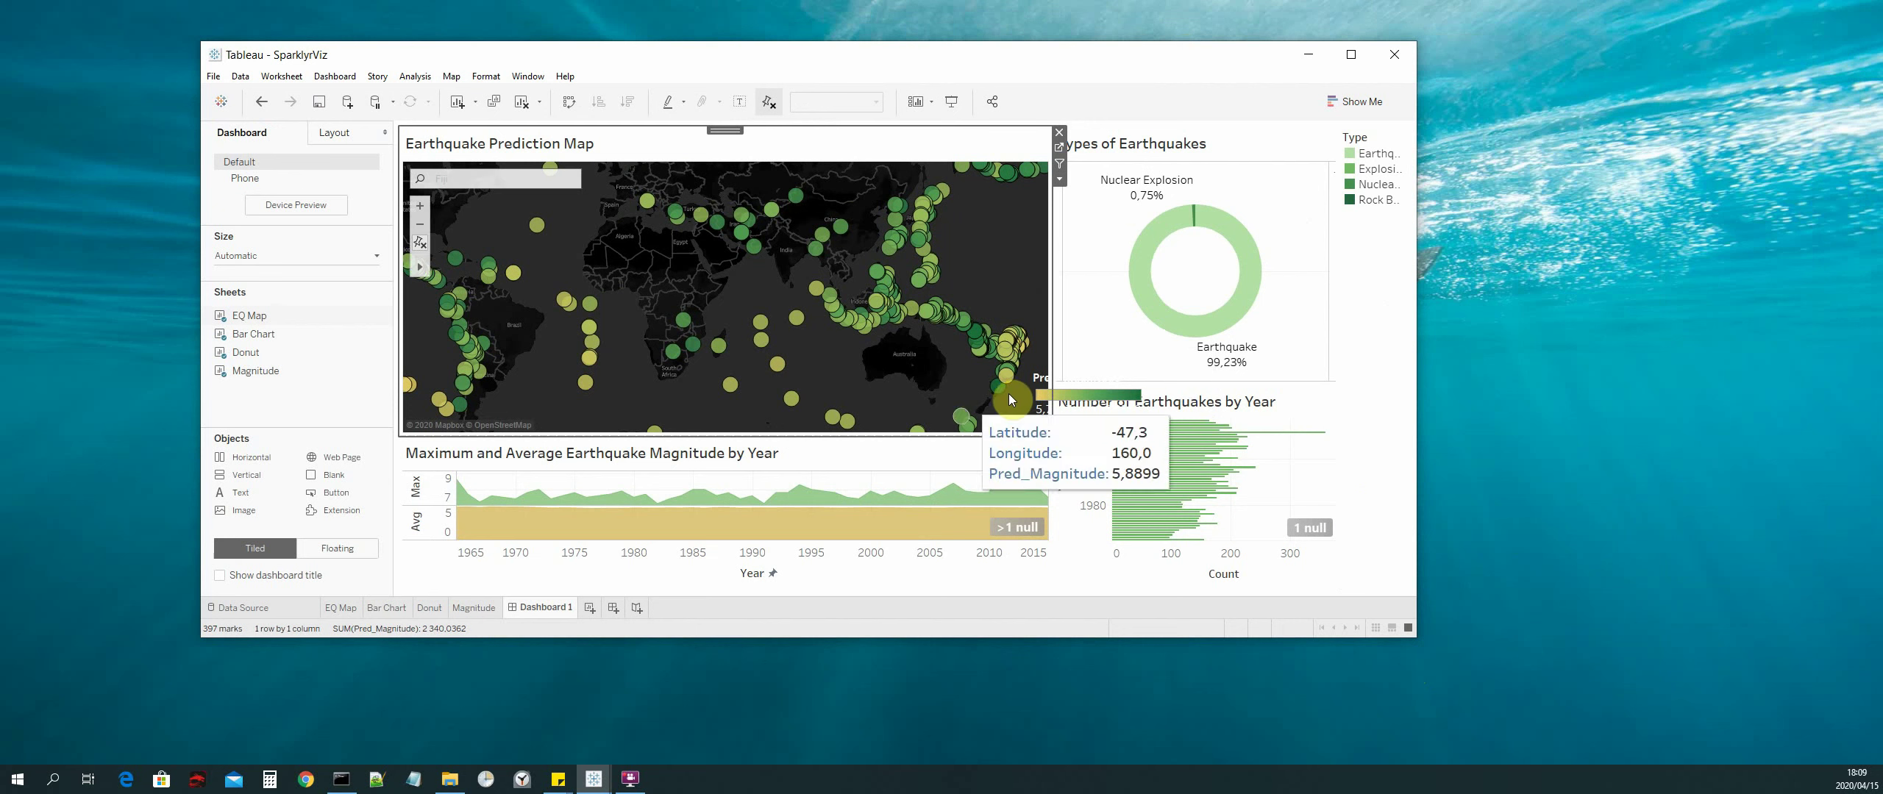
{"action": "mouse_move", "coordinate": [940, 200]}
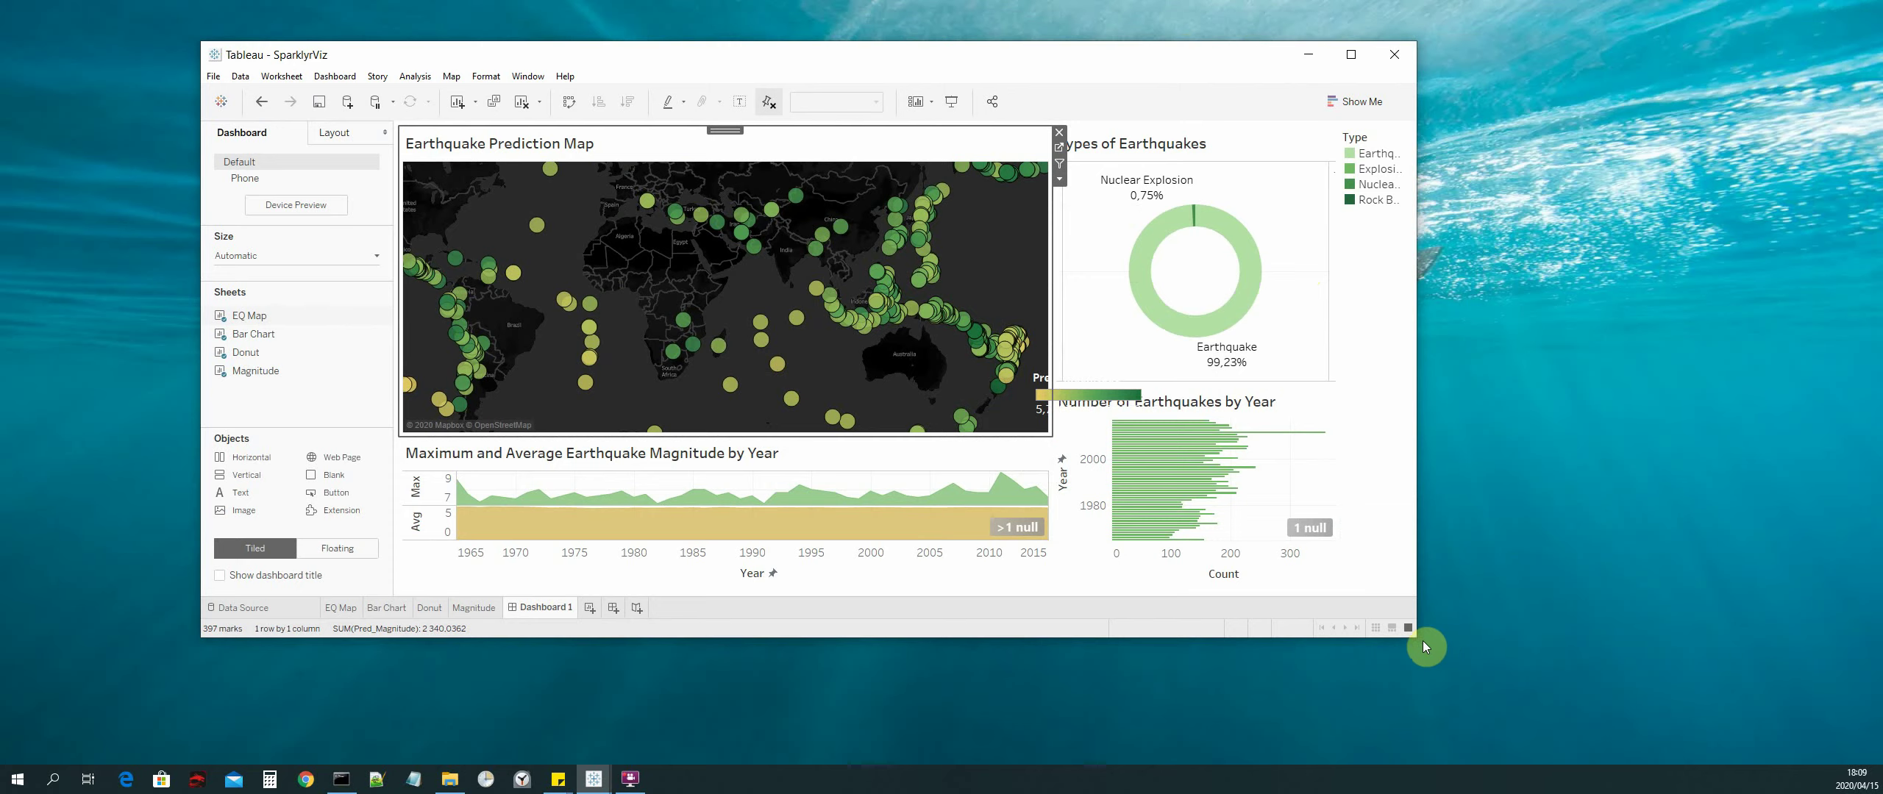
{"action": "left_click_drag", "start_coordinate": [1418, 638], "coordinate": [1766, 734]}
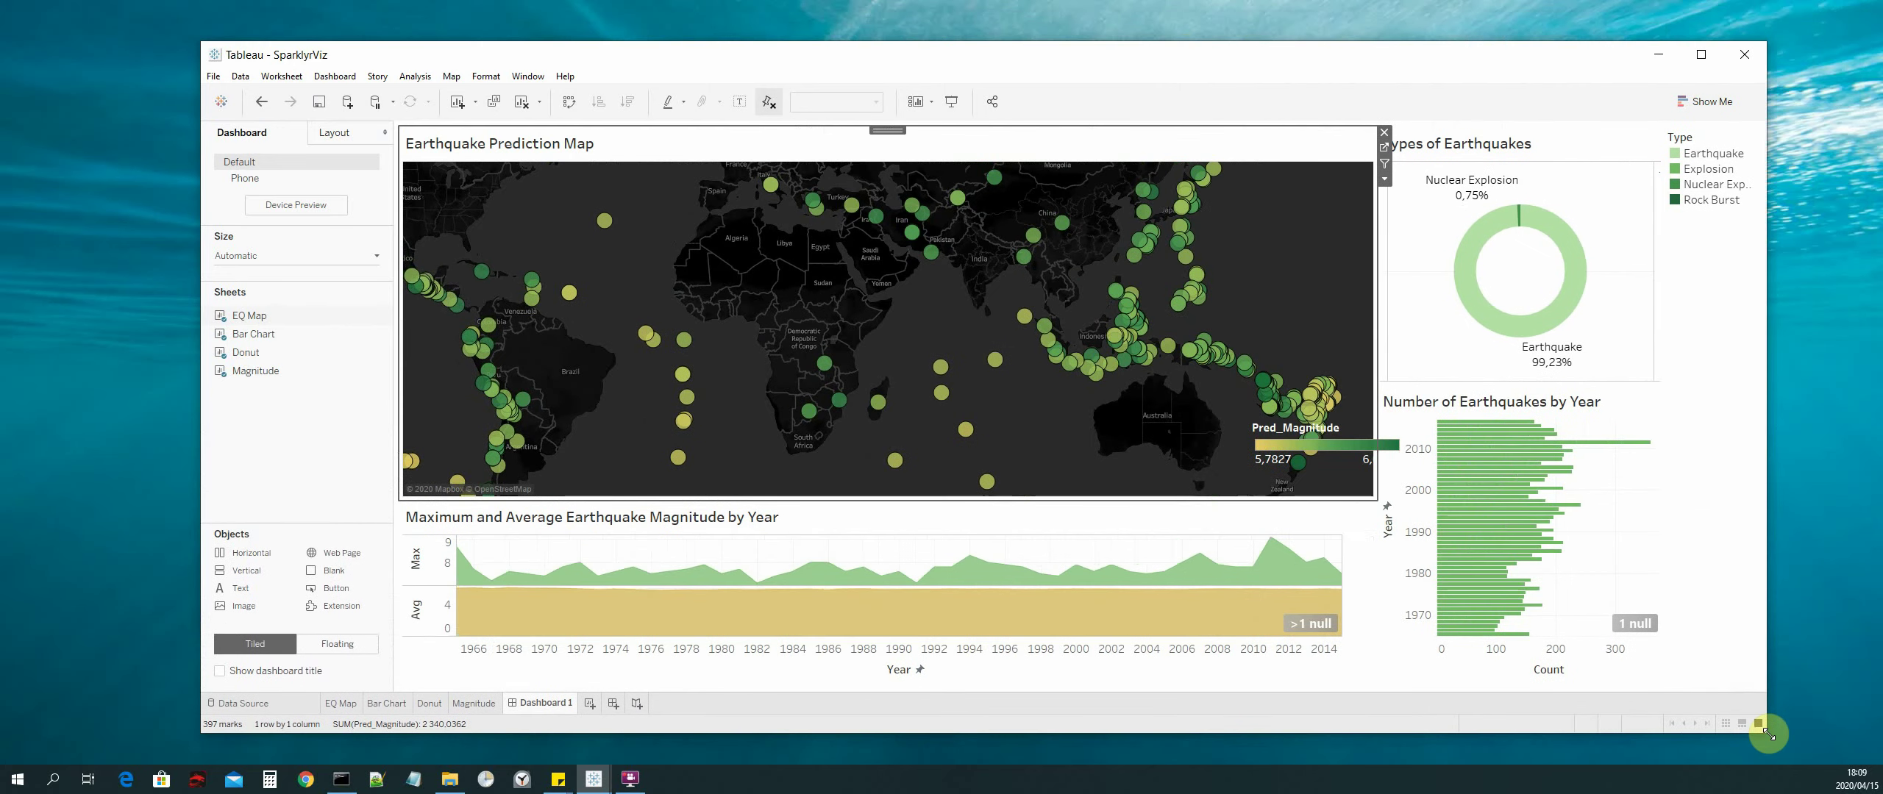
{"action": "left_click", "coordinate": [1711, 65]}
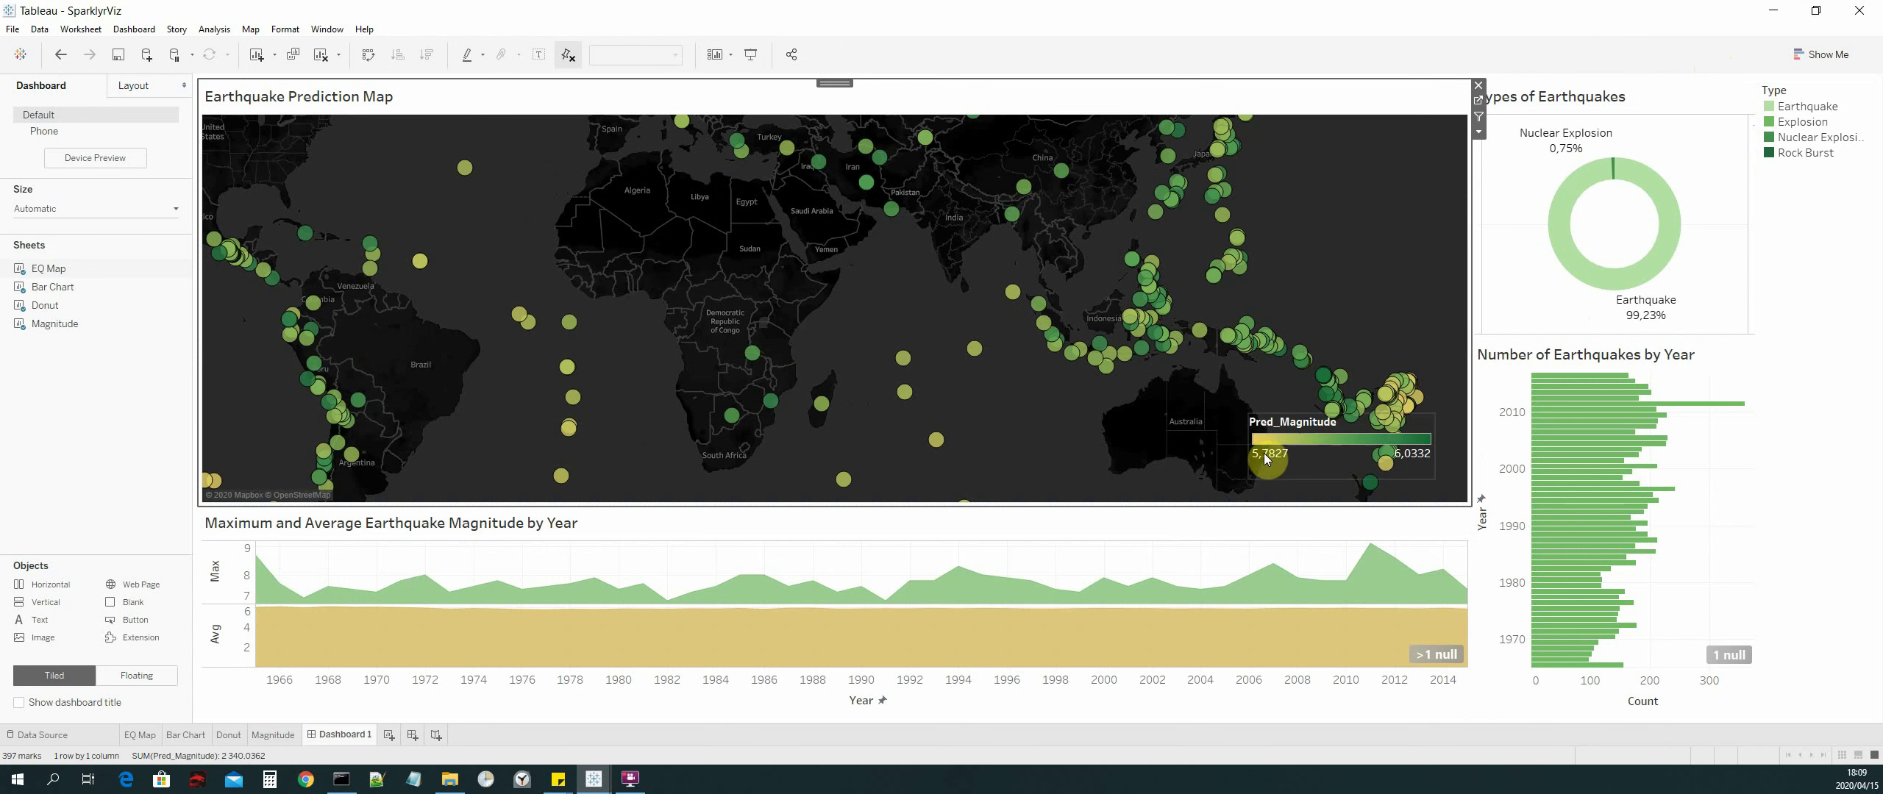
Step: Reposition the map around Africa and the Indian Ocean, and check the predicted magnitude of a point south of Japan
{"action": "left_click_drag", "start_coordinate": [996, 412], "coordinate": [1093, 361]}
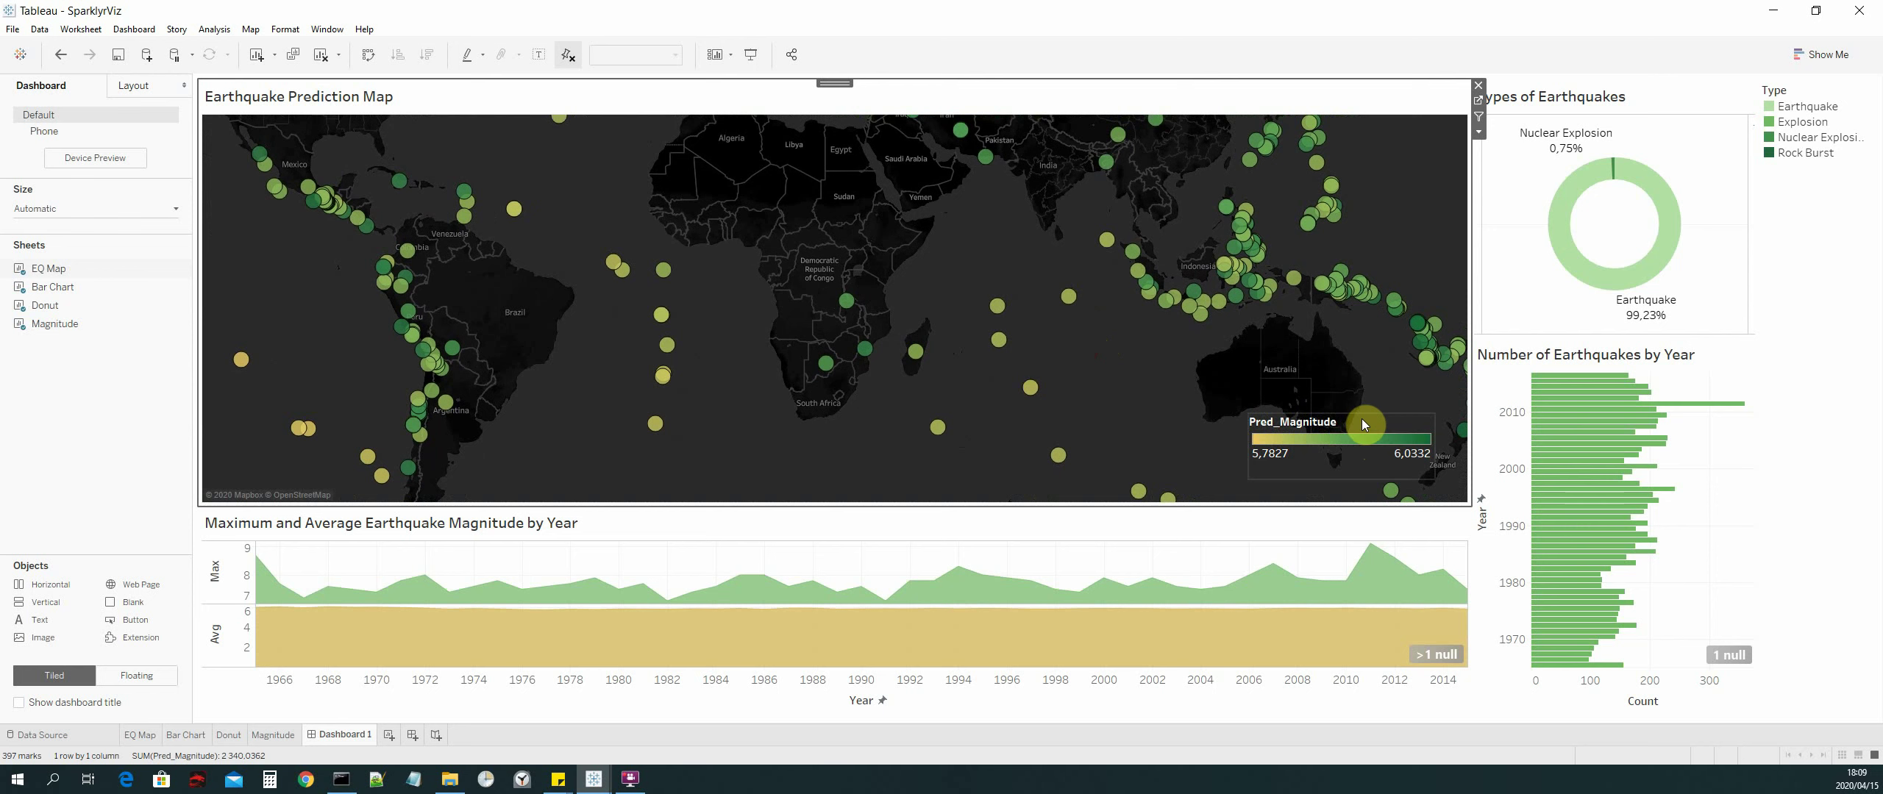
{"action": "left_click_drag", "start_coordinate": [1037, 275], "coordinate": [948, 257]}
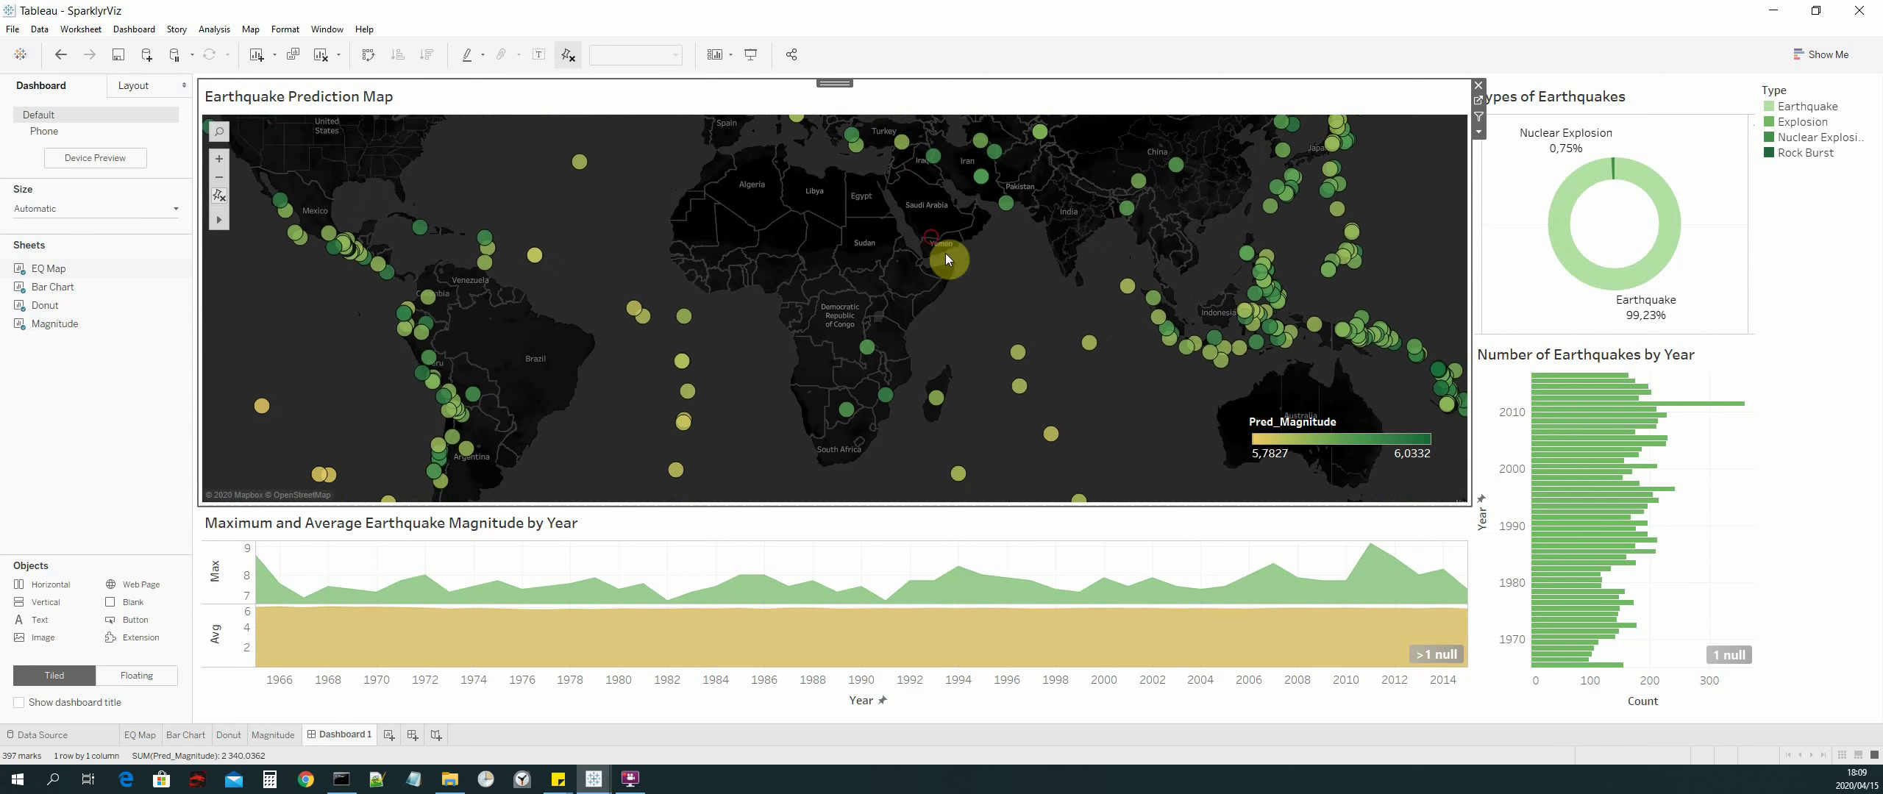
{"action": "mouse_move", "coordinate": [1353, 209]}
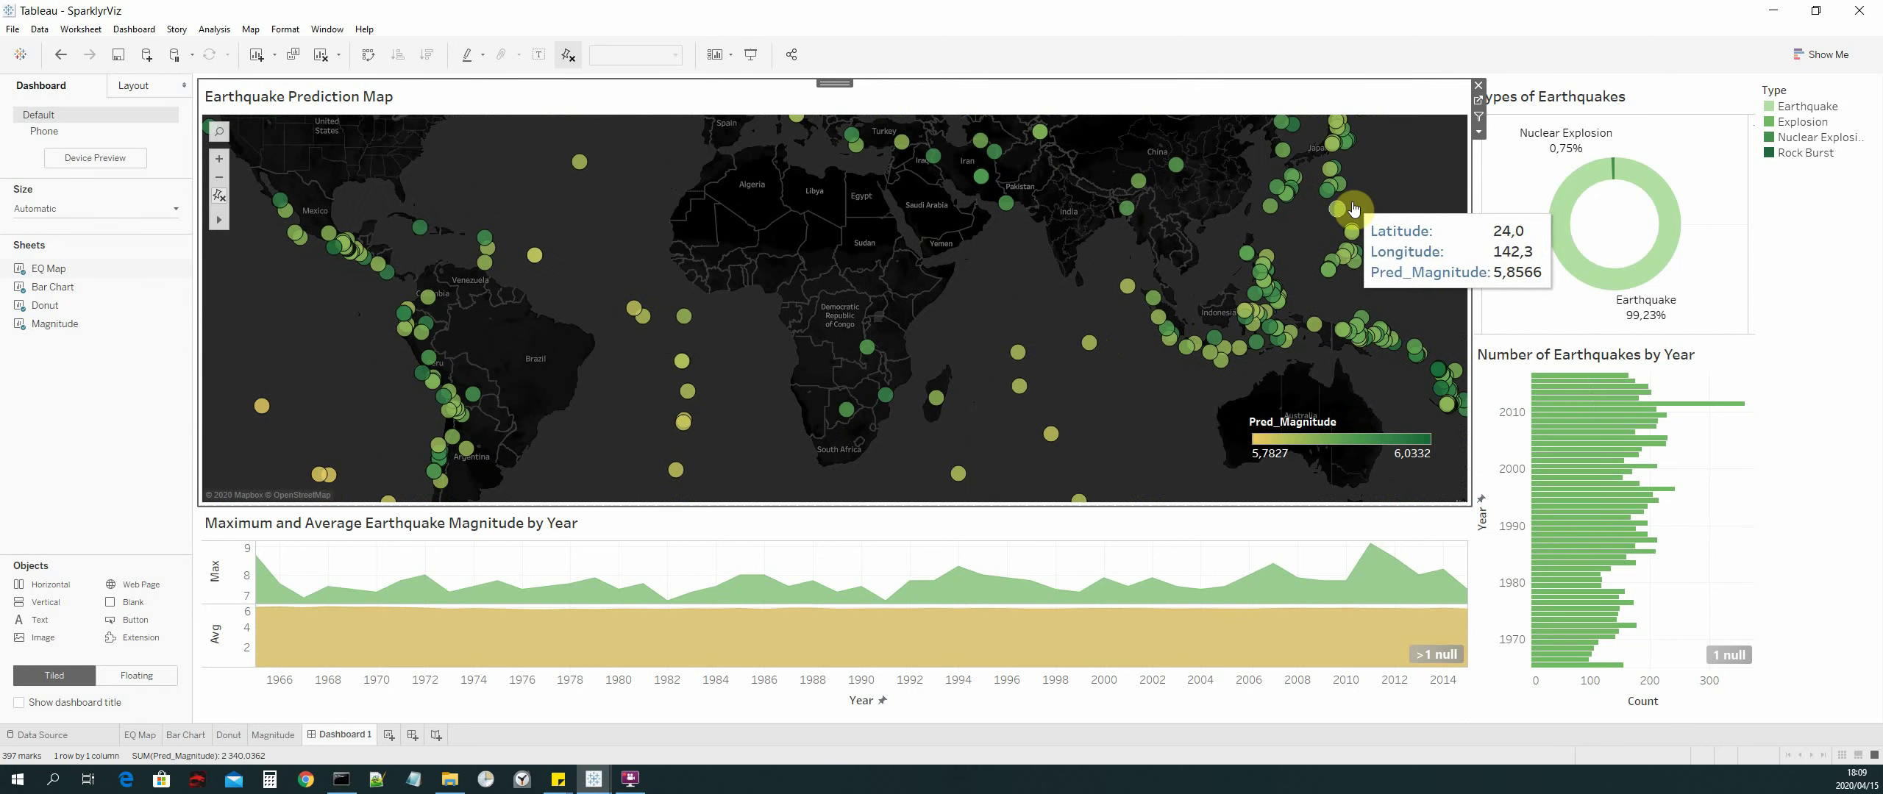
{"action": "mouse_move", "coordinate": [848, 154]}
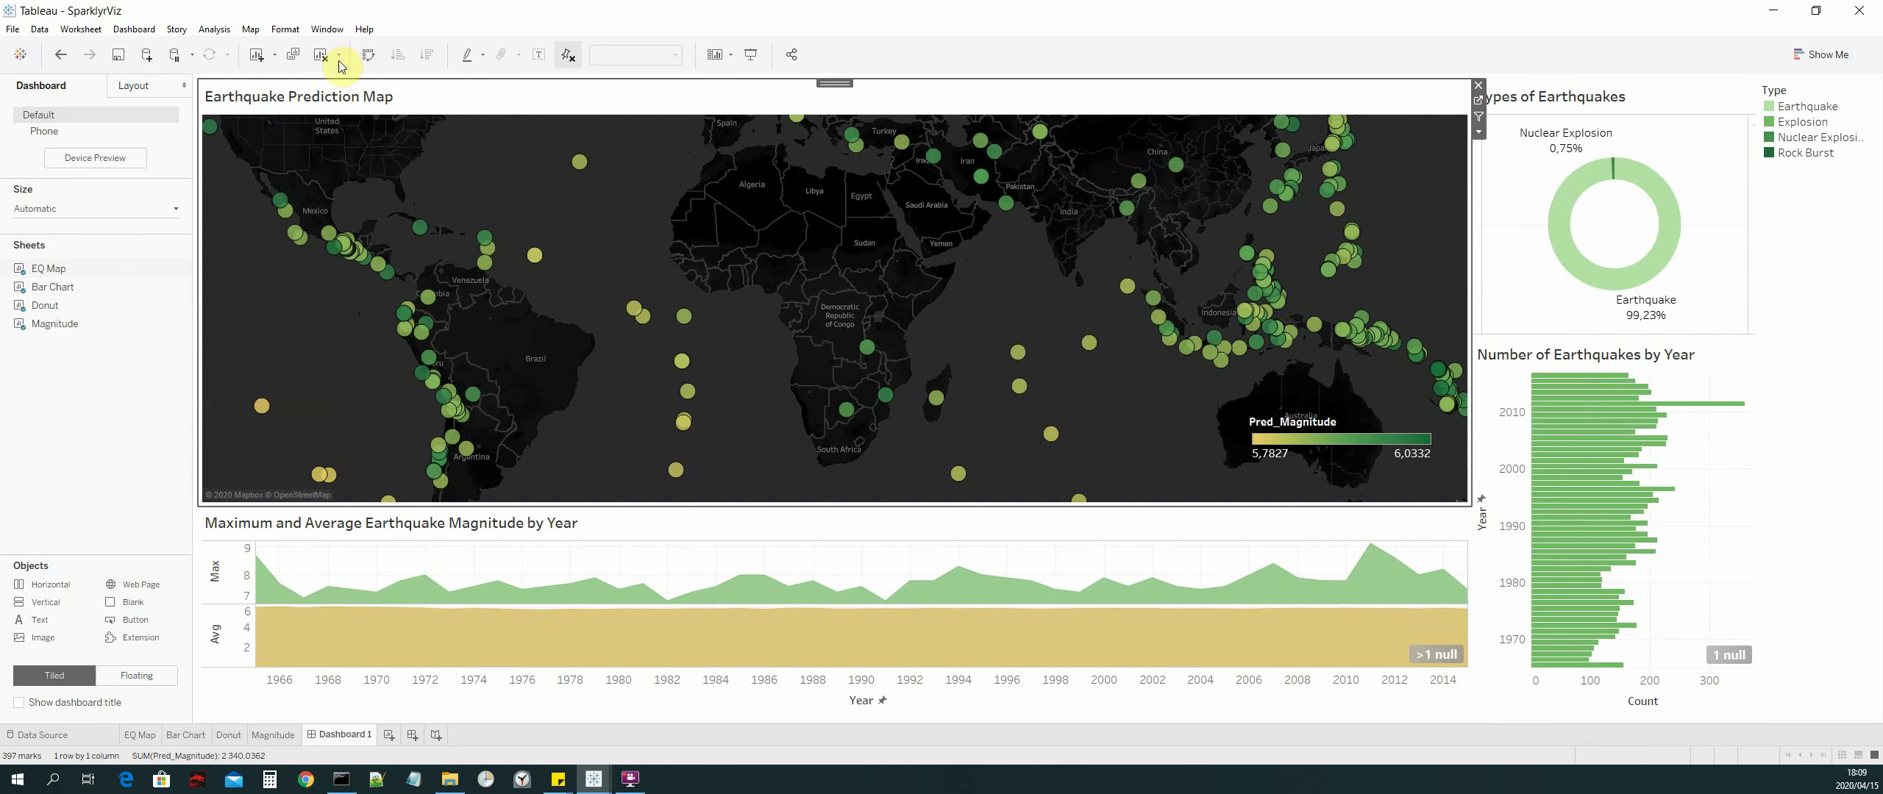
Step: Show the dashboard in presentation mode, explore the map, and inspect a predicted earthquake near Indonesia before clearing its selection
{"action": "left_click", "coordinate": [751, 56]}
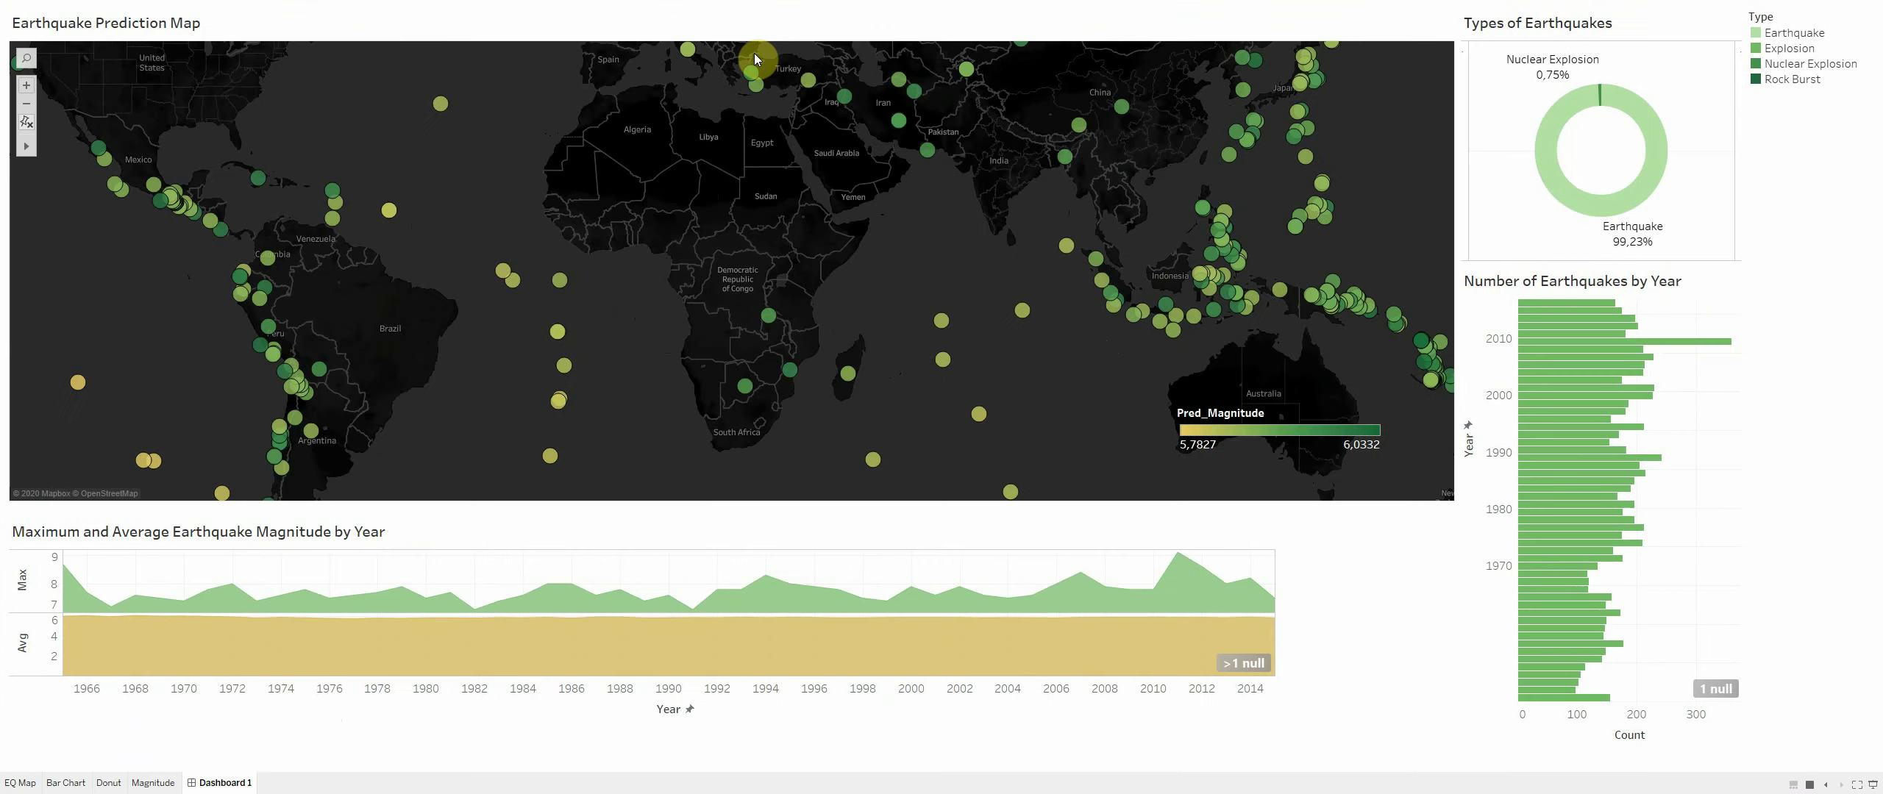
{"action": "left_click_drag", "start_coordinate": [979, 260], "coordinate": [947, 243]}
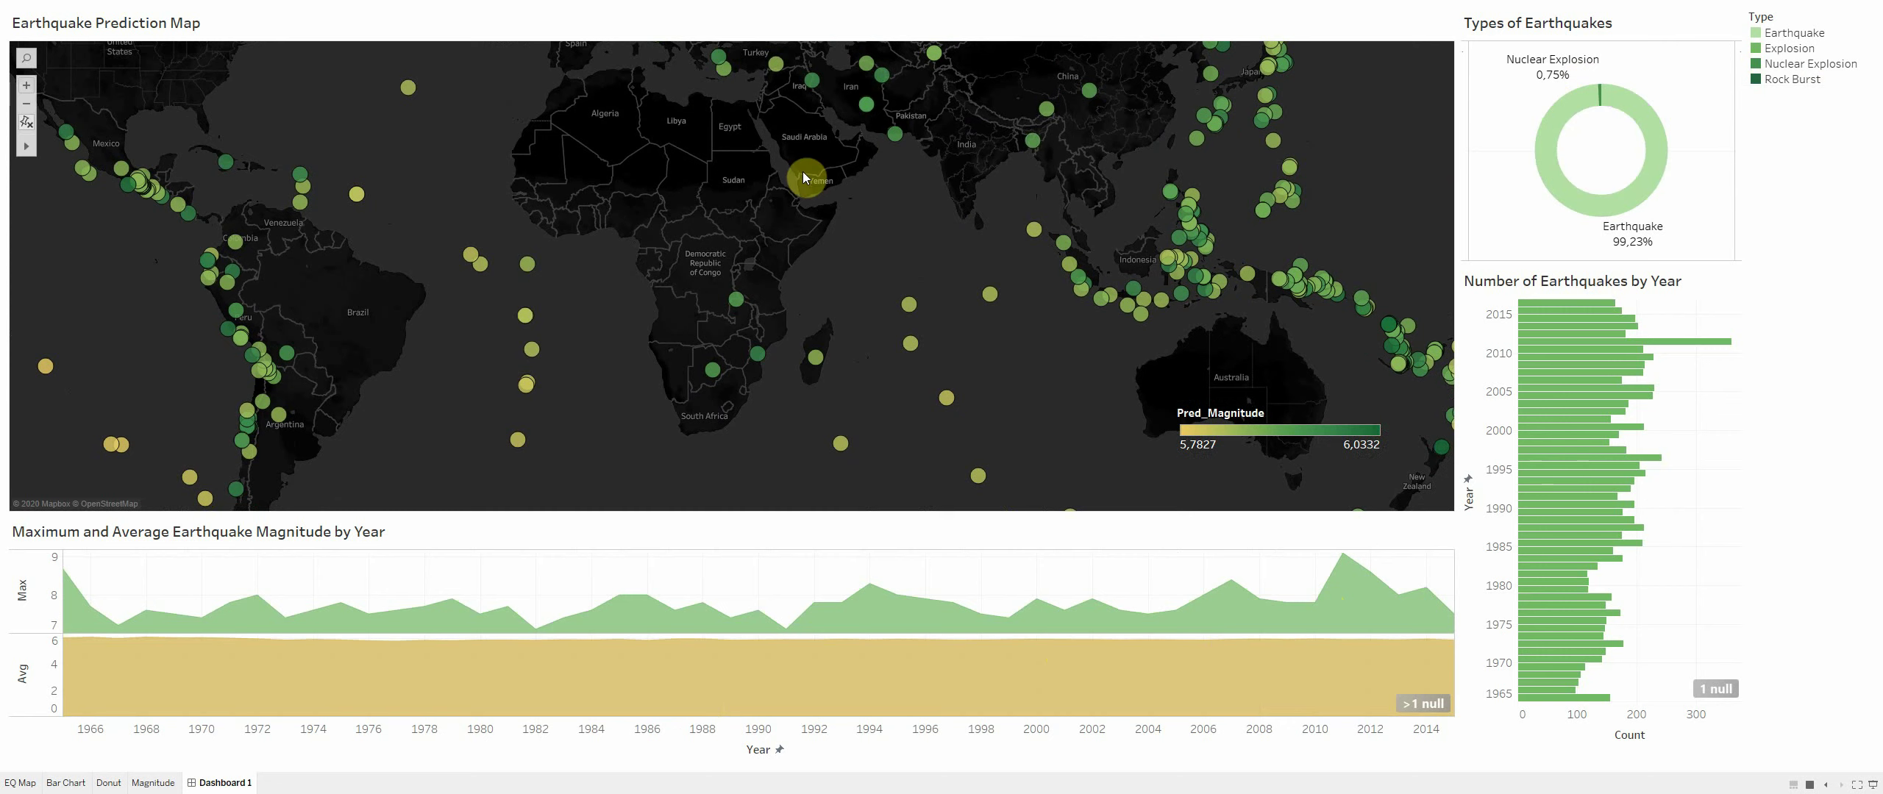
{"action": "left_click_drag", "start_coordinate": [683, 299], "coordinate": [756, 370]}
{"action": "scroll", "coordinate": [1118, 488], "scroll_direction": "up", "scroll_amount": 3}
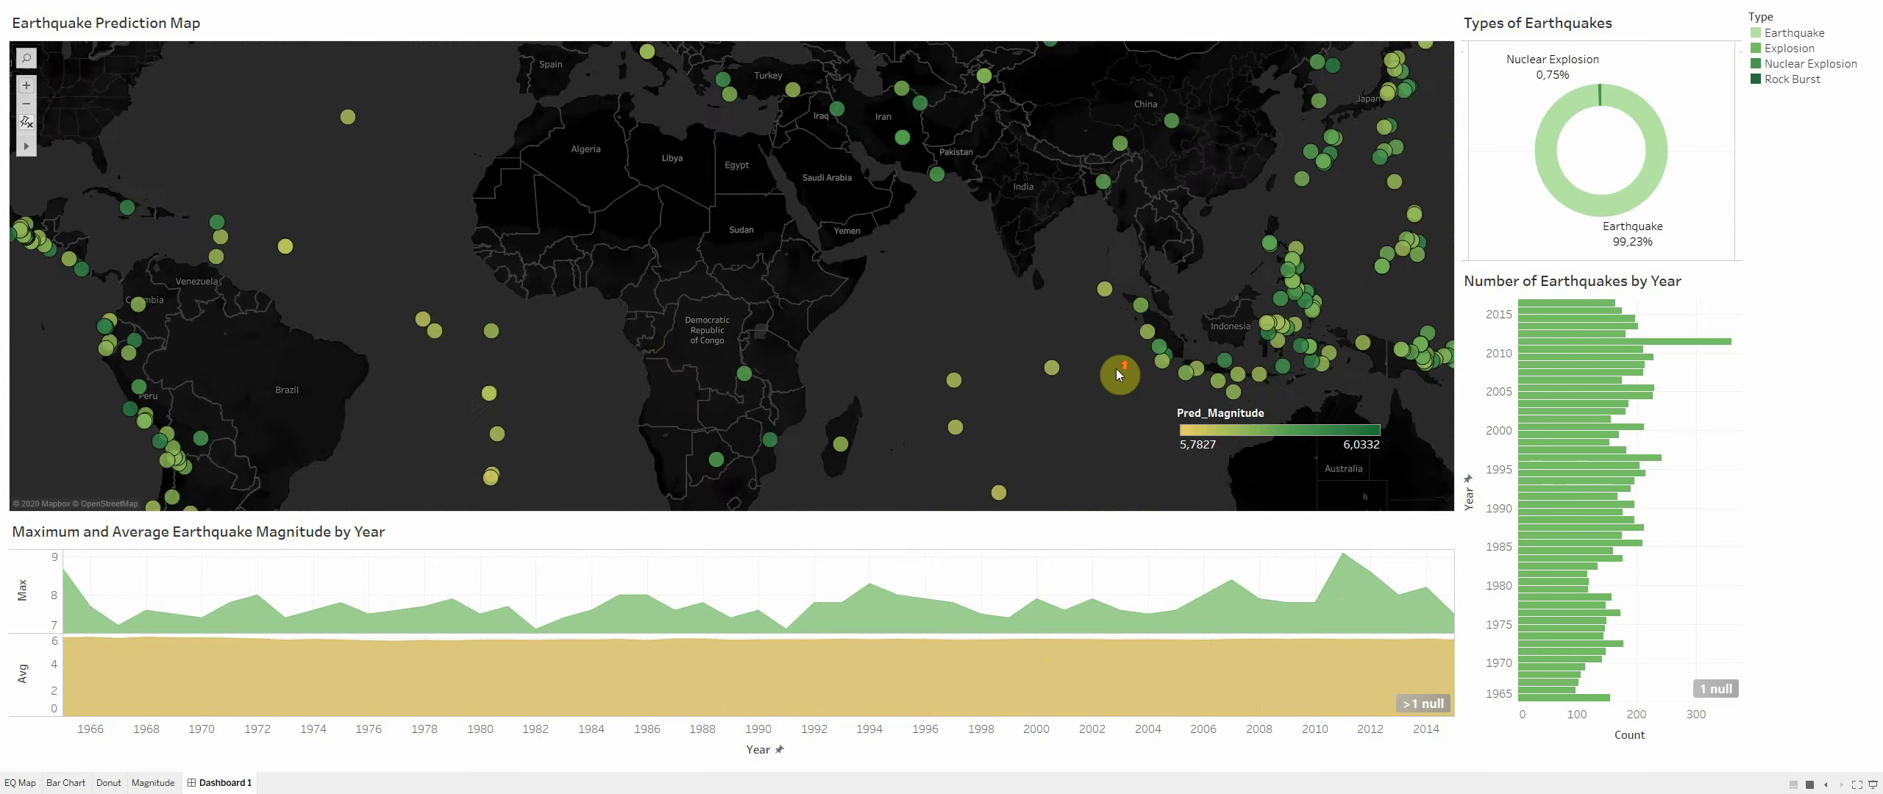
{"action": "scroll", "coordinate": [1115, 367], "scroll_direction": "down", "scroll_amount": 3}
{"action": "left_click", "coordinate": [1165, 361]}
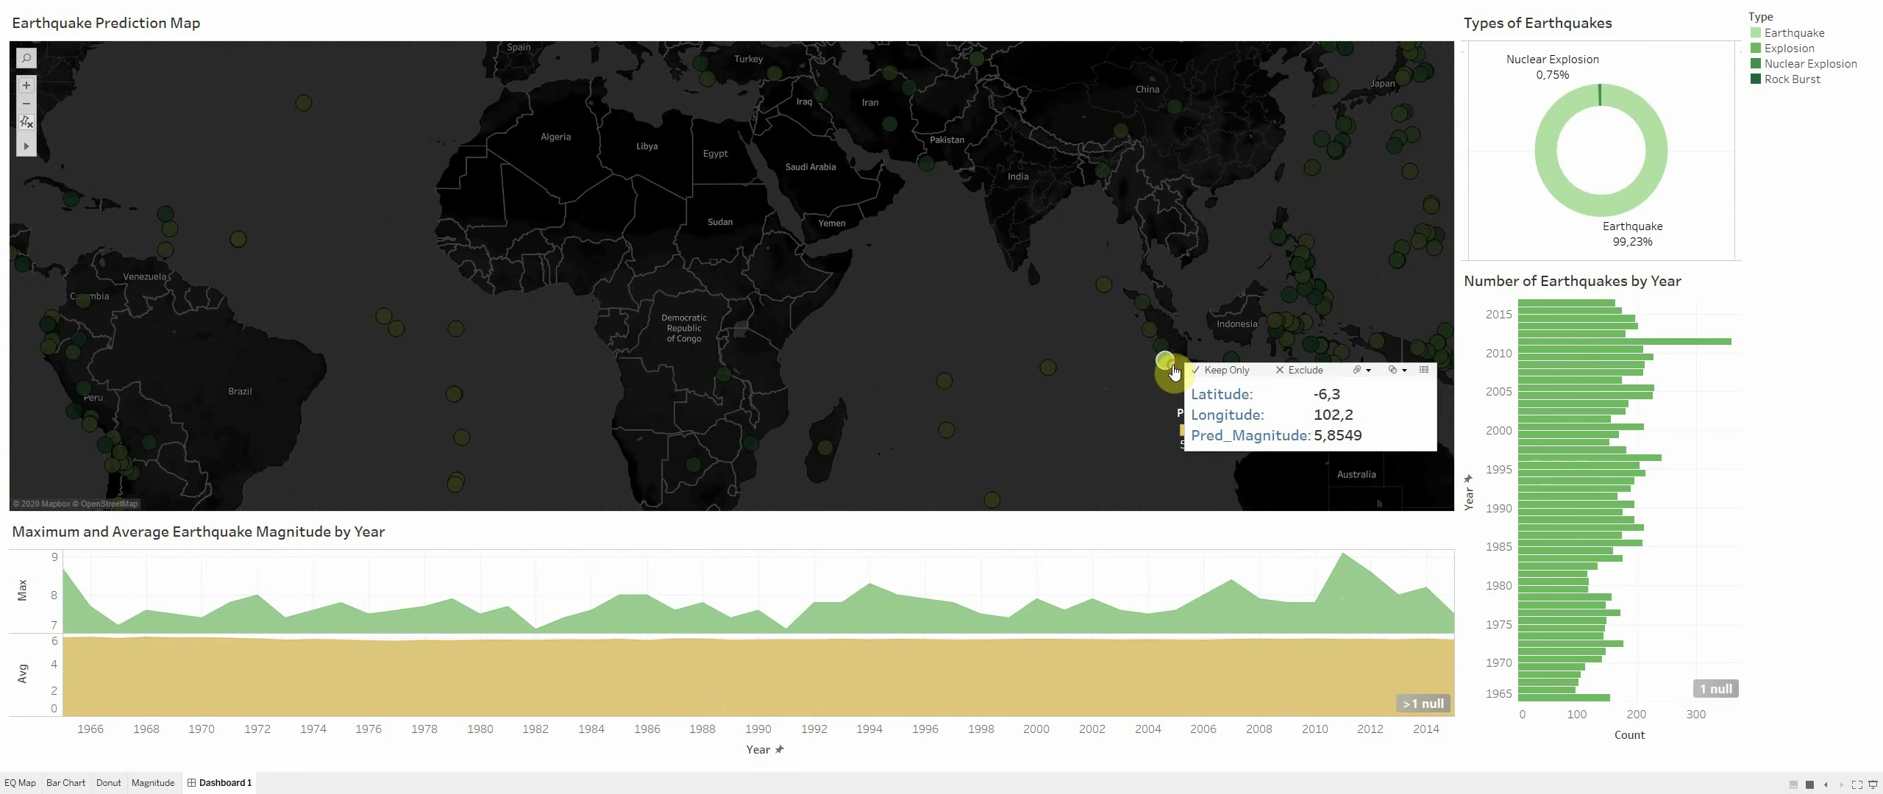
{"action": "left_click", "coordinate": [1058, 411]}
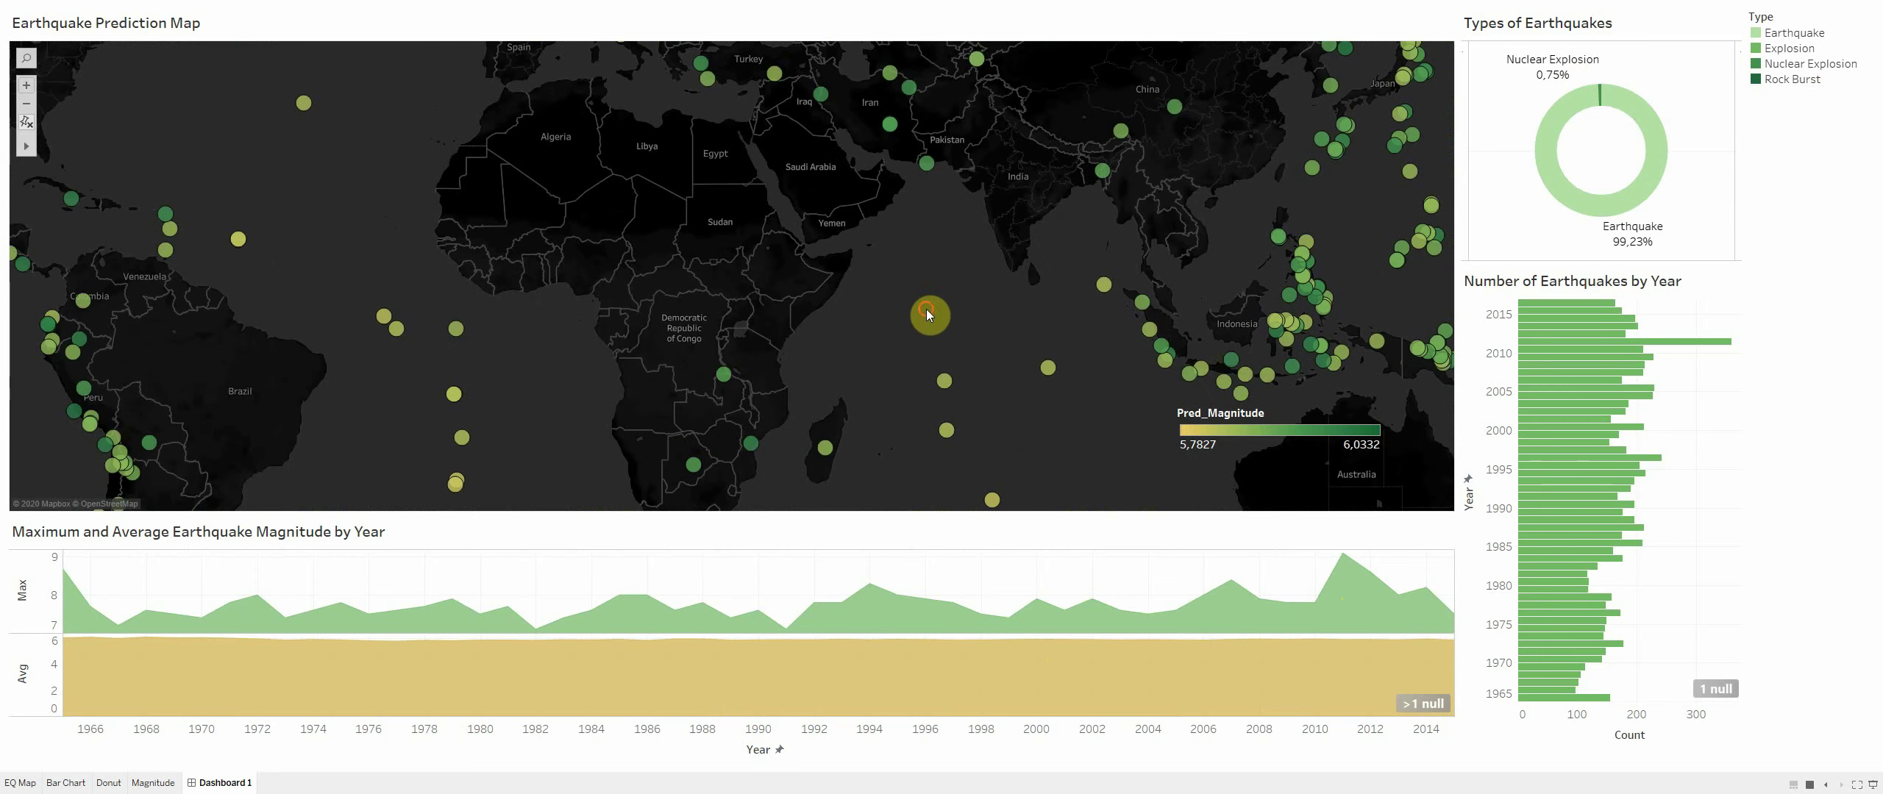
{"action": "left_click_drag", "start_coordinate": [926, 314], "coordinate": [969, 287]}
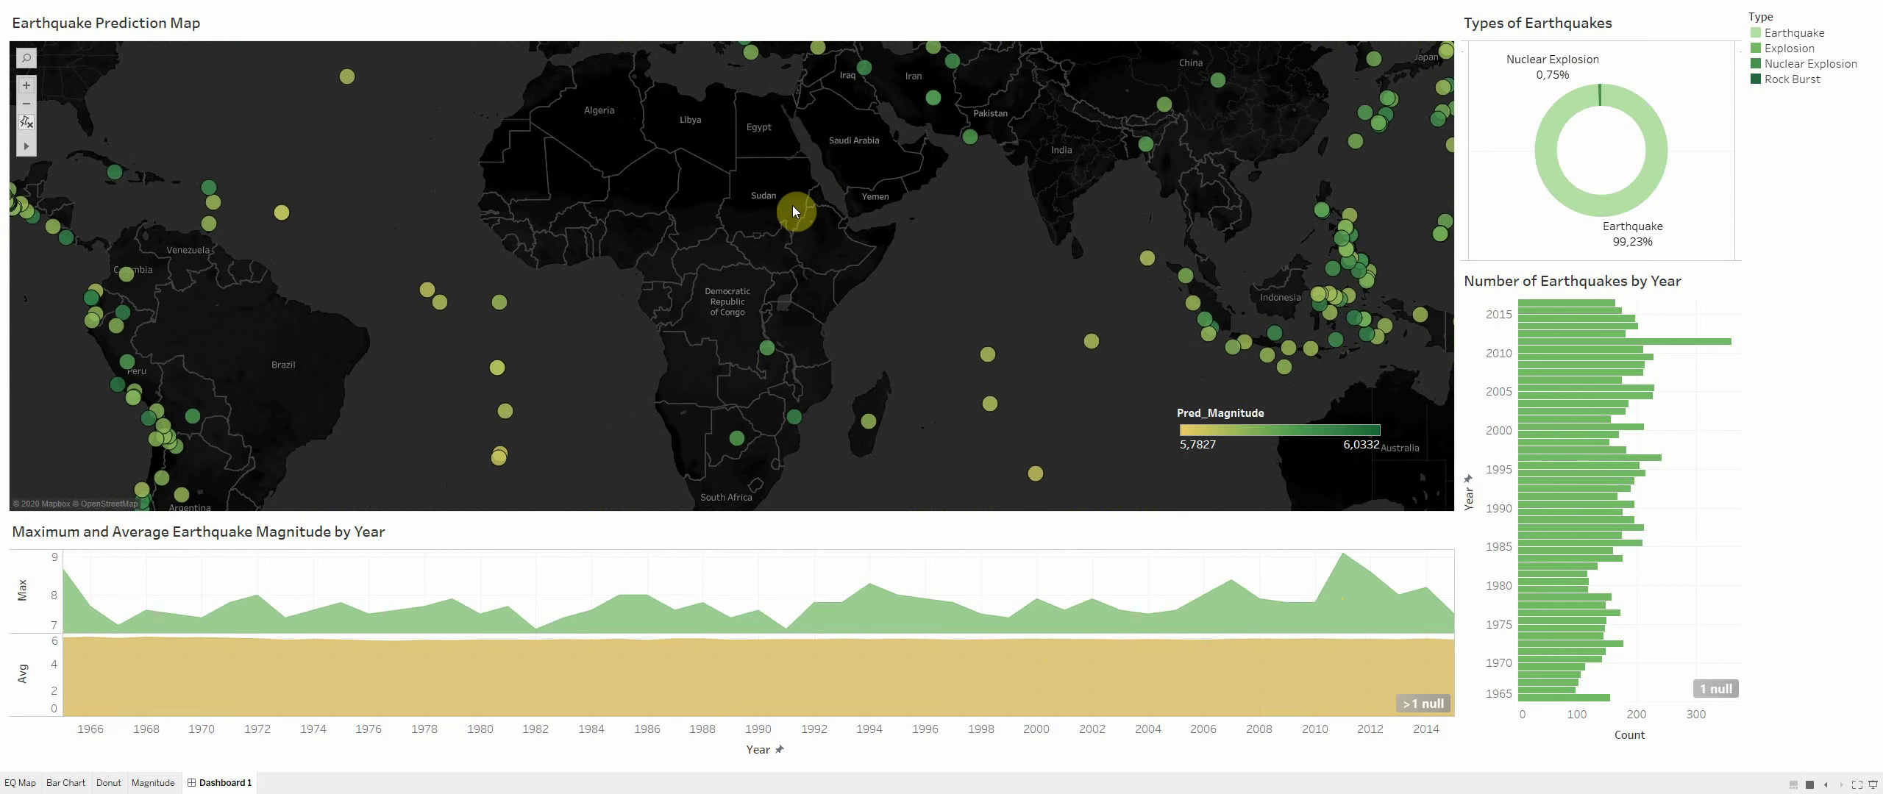